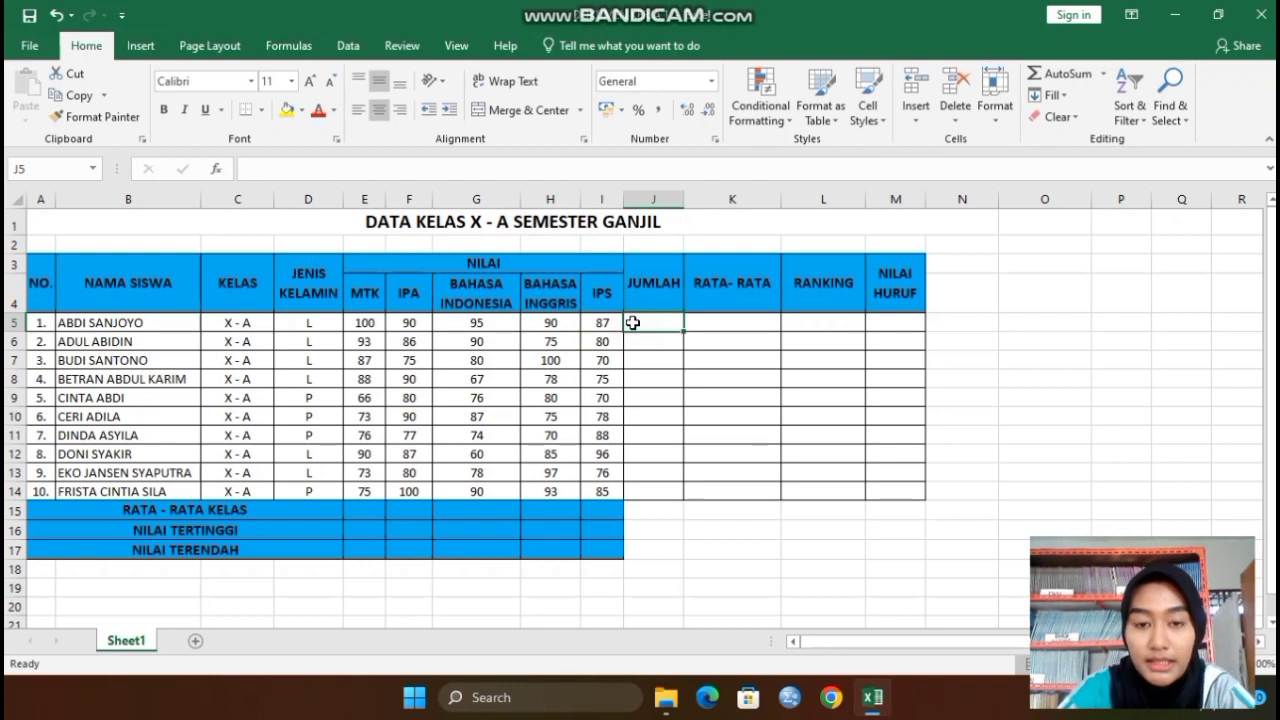
Enter =SUM(E5:I5) in the first JUMLAH cell, J5, and fill the formula down to J14
type("=sum")
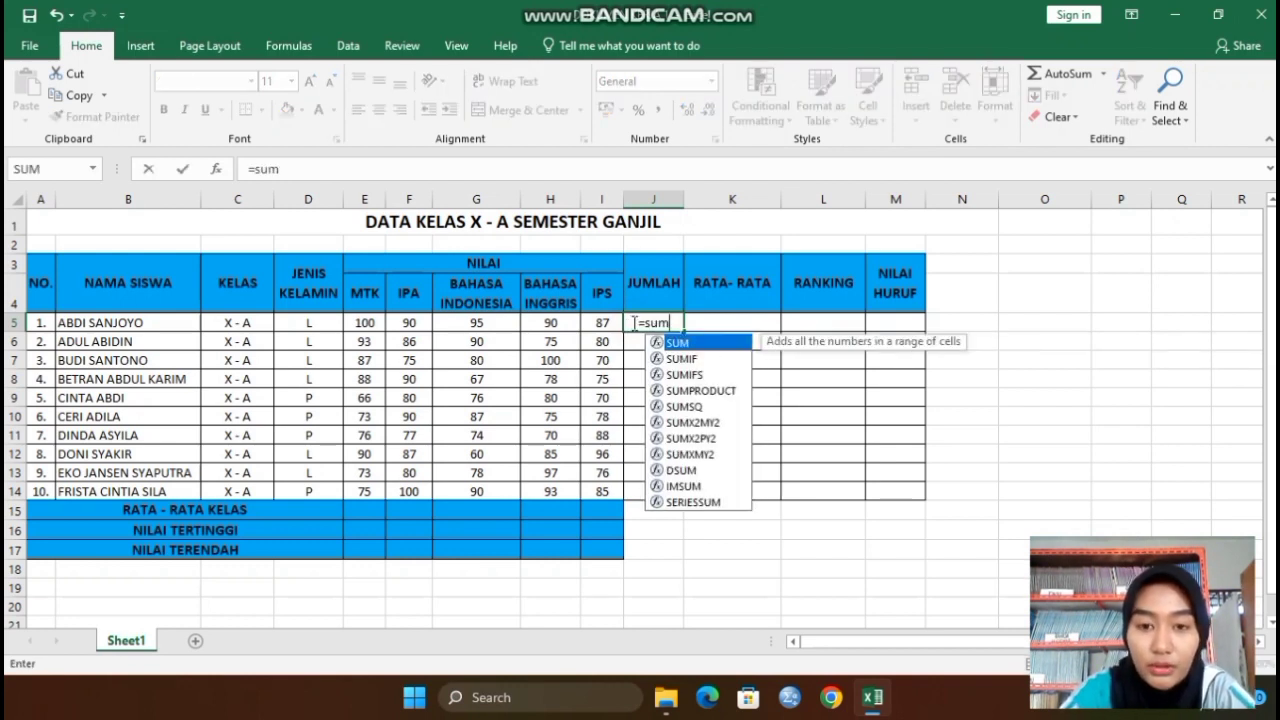
type("(")
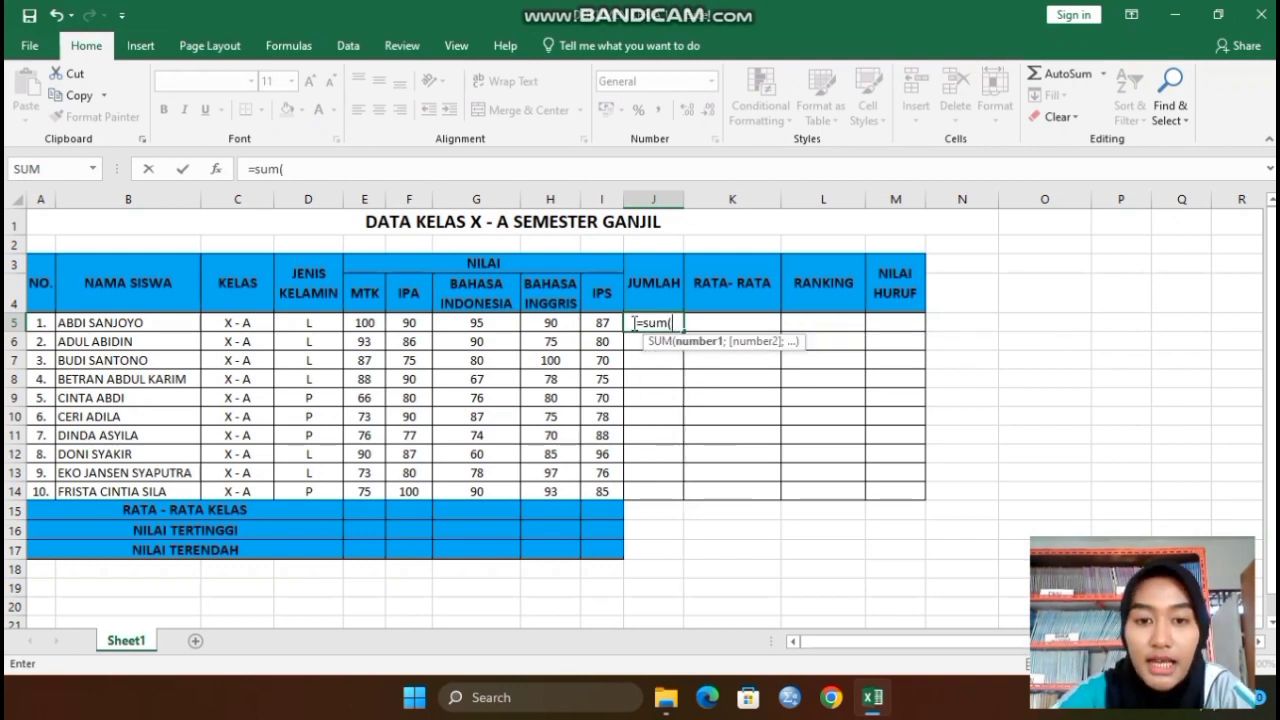
left_click(368, 323)
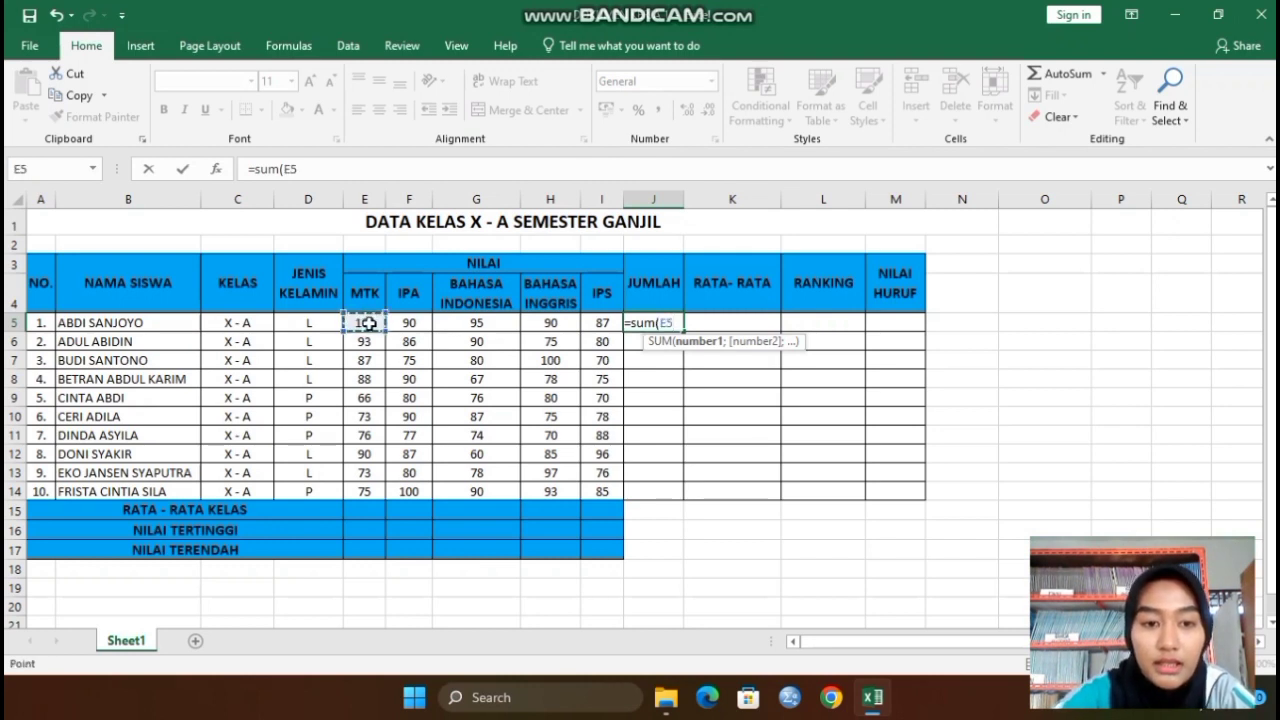
left_click_drag(368, 323, 609, 328)
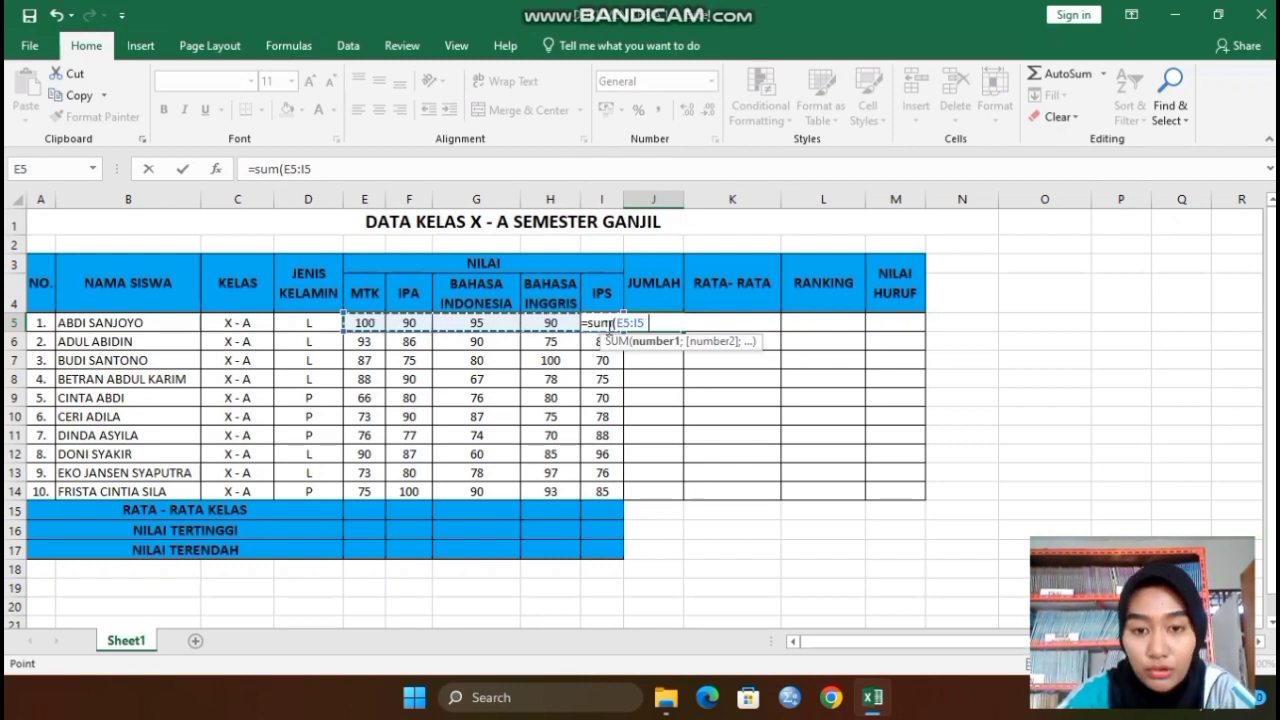
type(")")
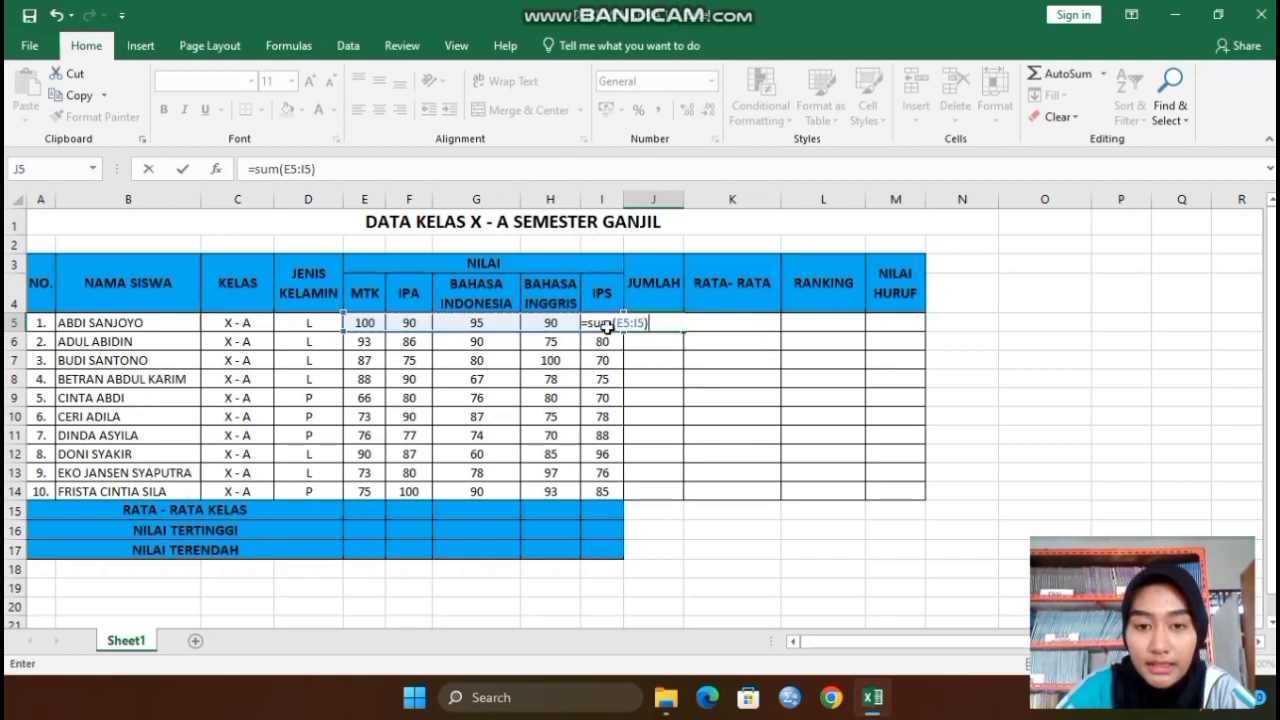
key("Return")
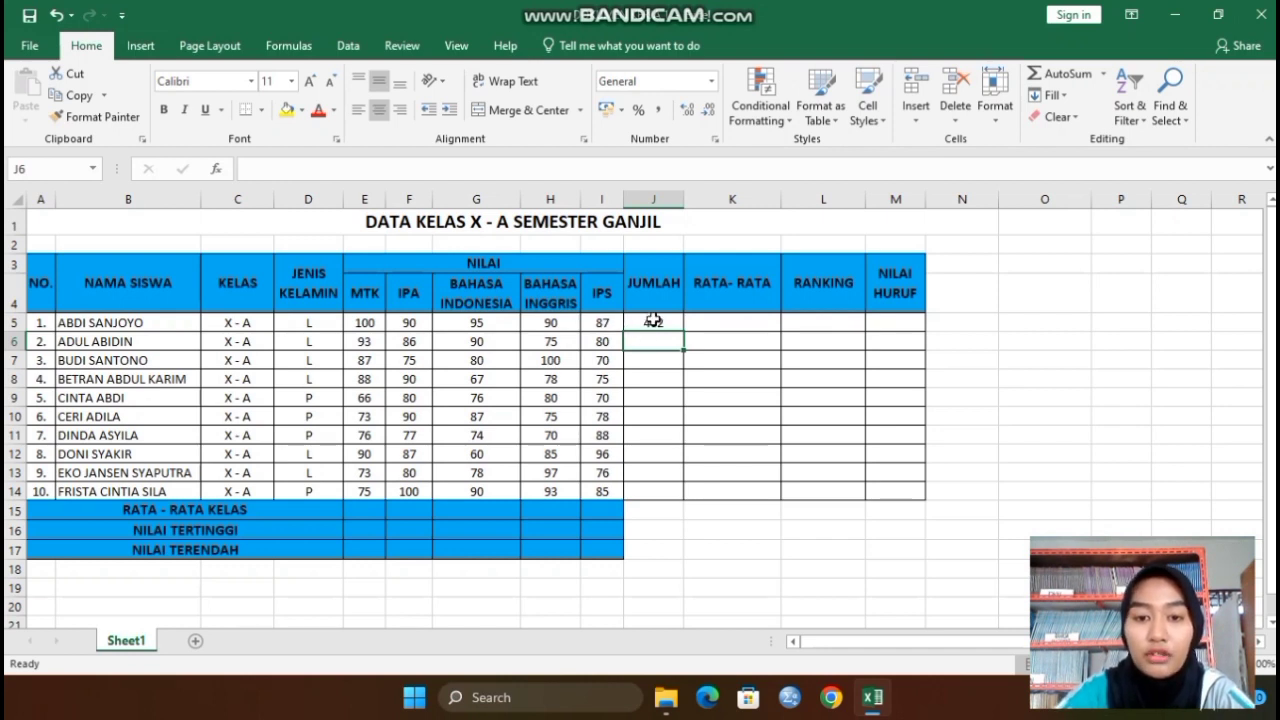
left_click(652, 320)
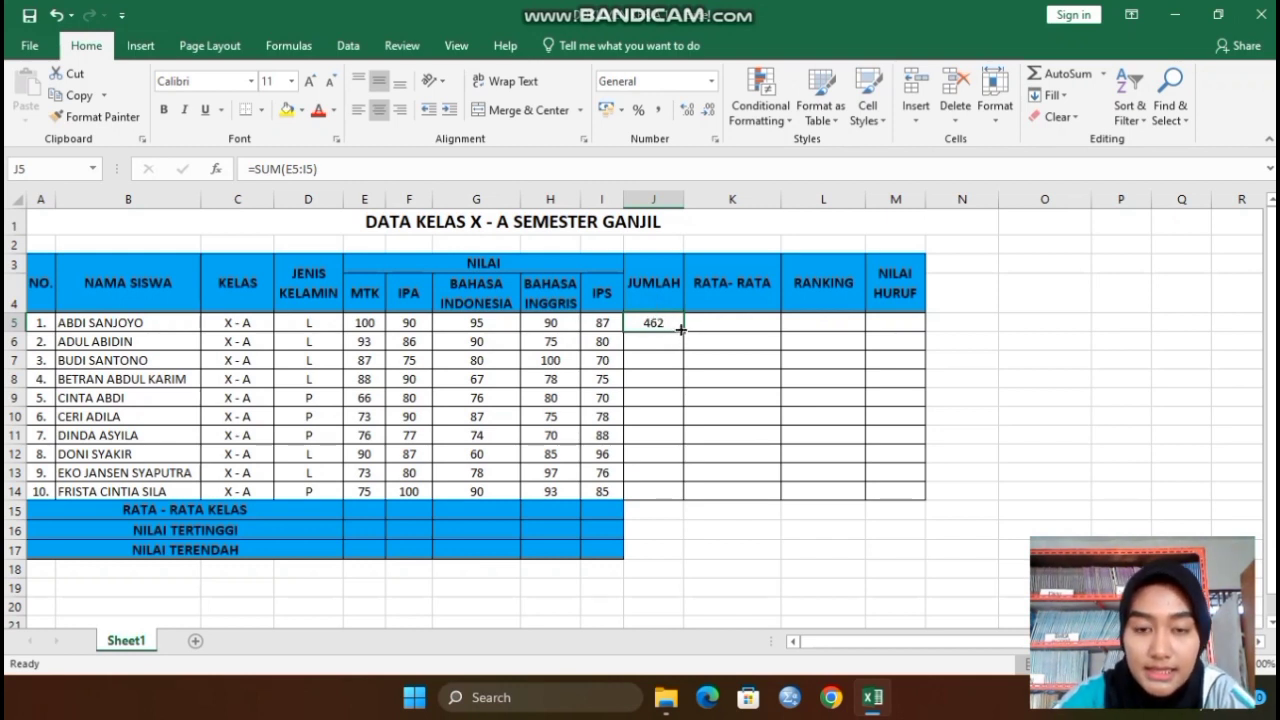
left_click_drag(680, 329, 679, 500)
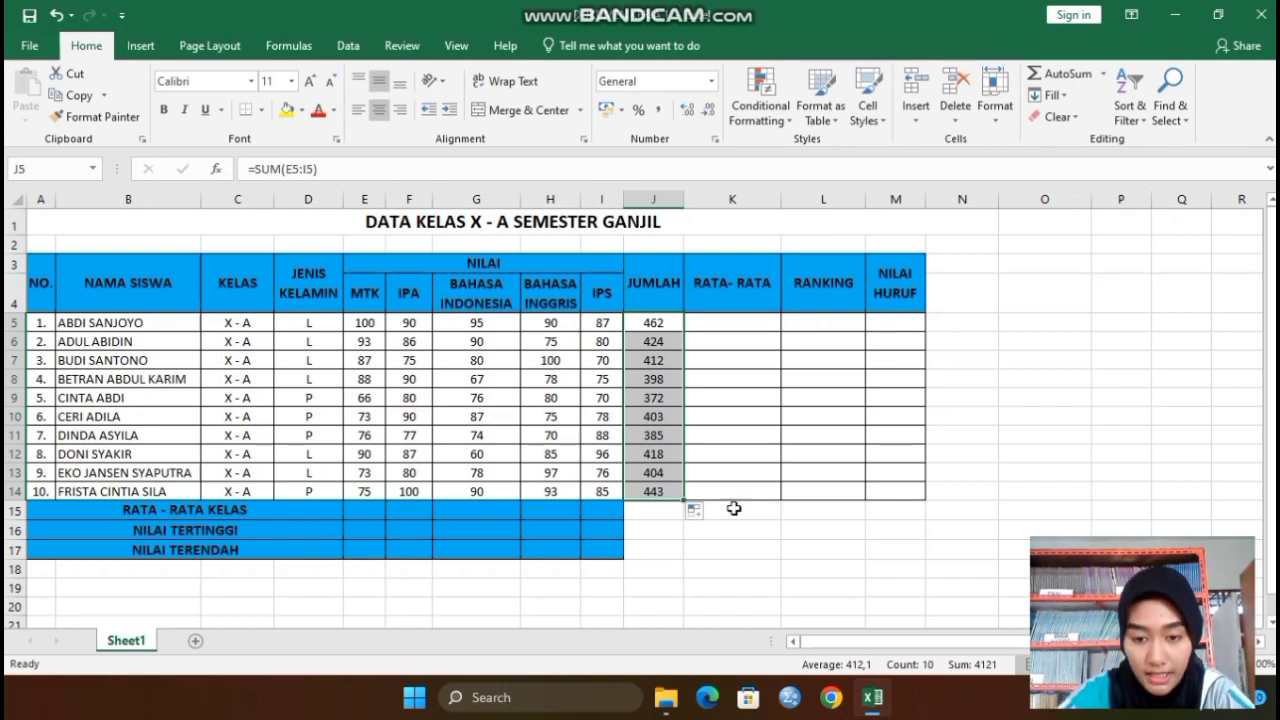
Enter =AVERAGE(E5:I5) in the first RATA-RATA cell, K5, and fill the formula down to K14
left_click(731, 324)
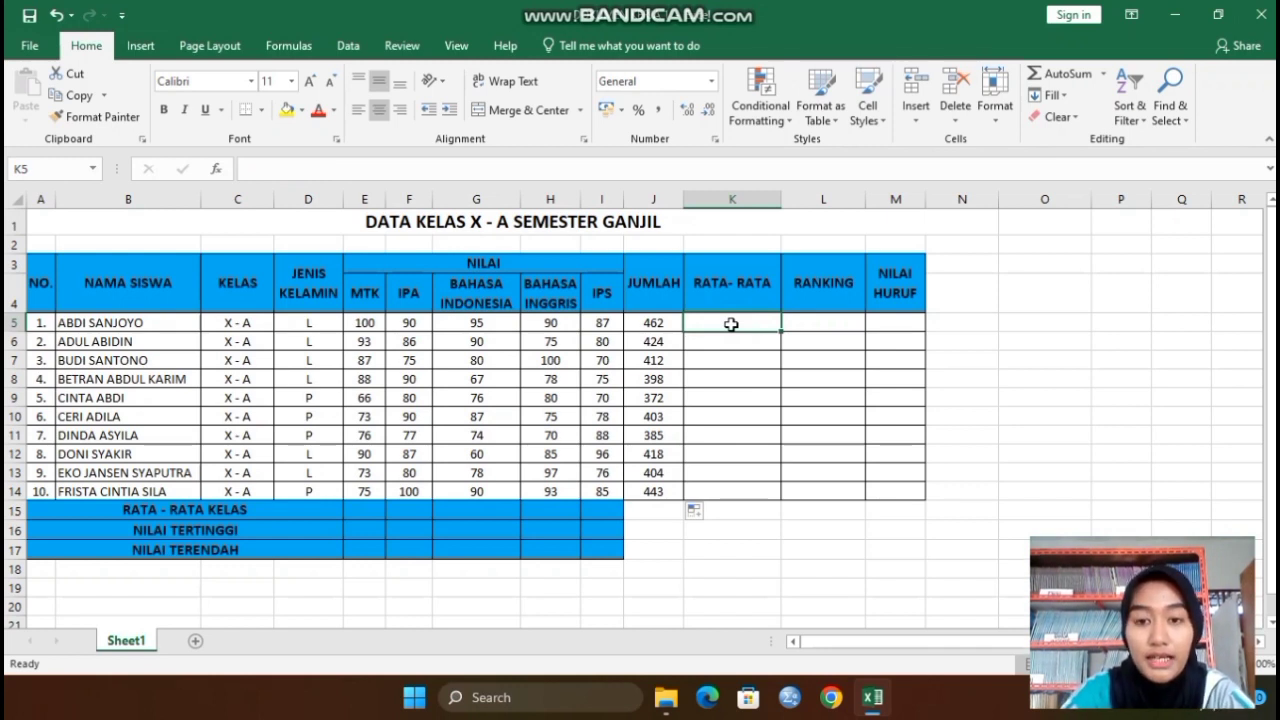
type("=")
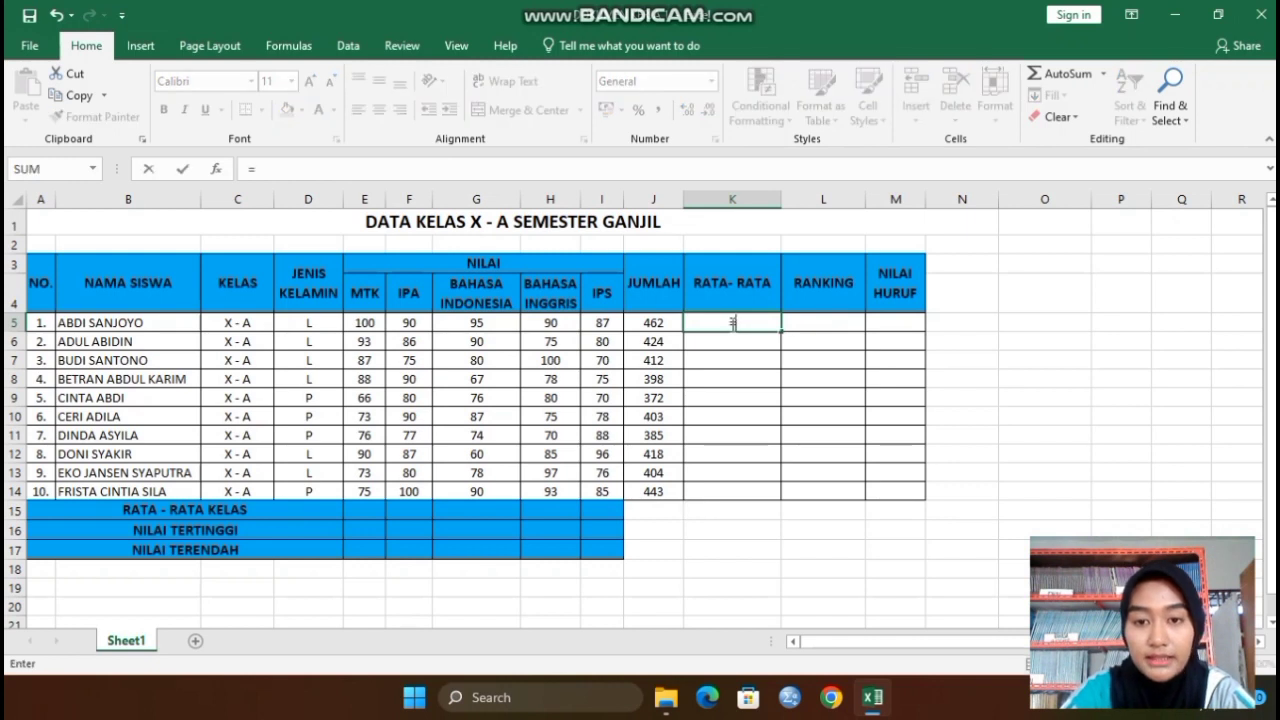
type("averag")
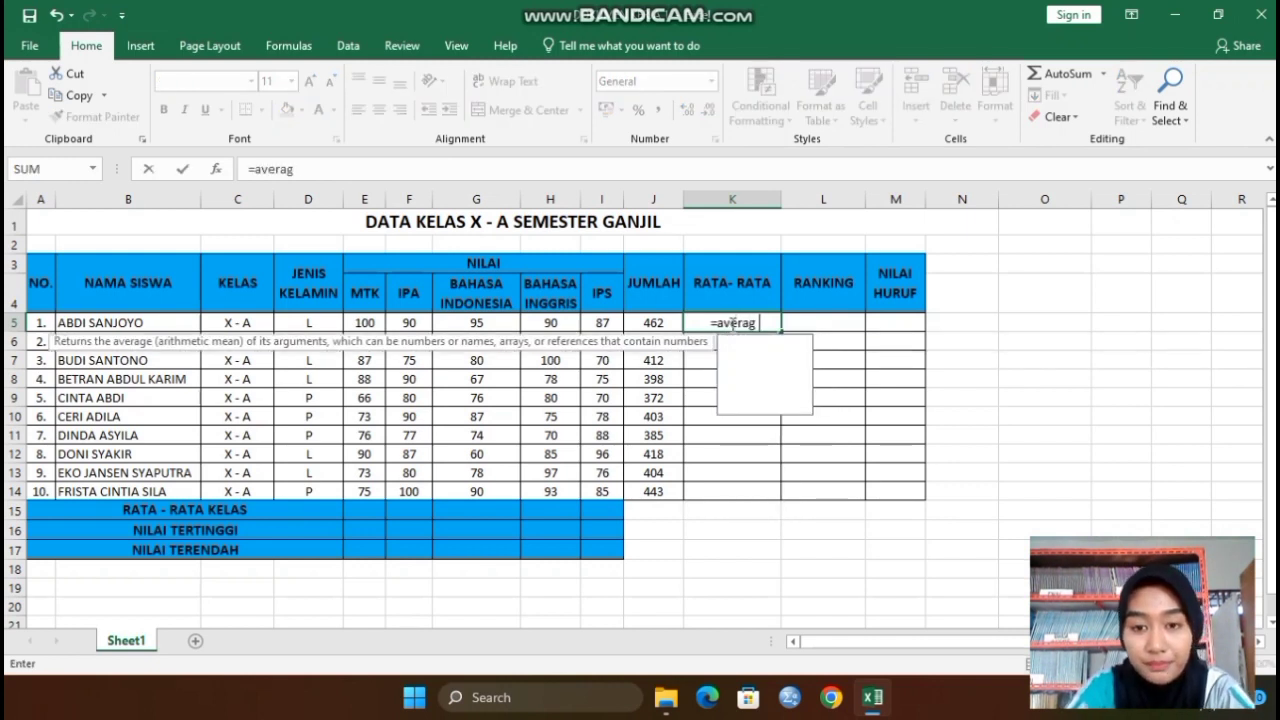
type("e(")
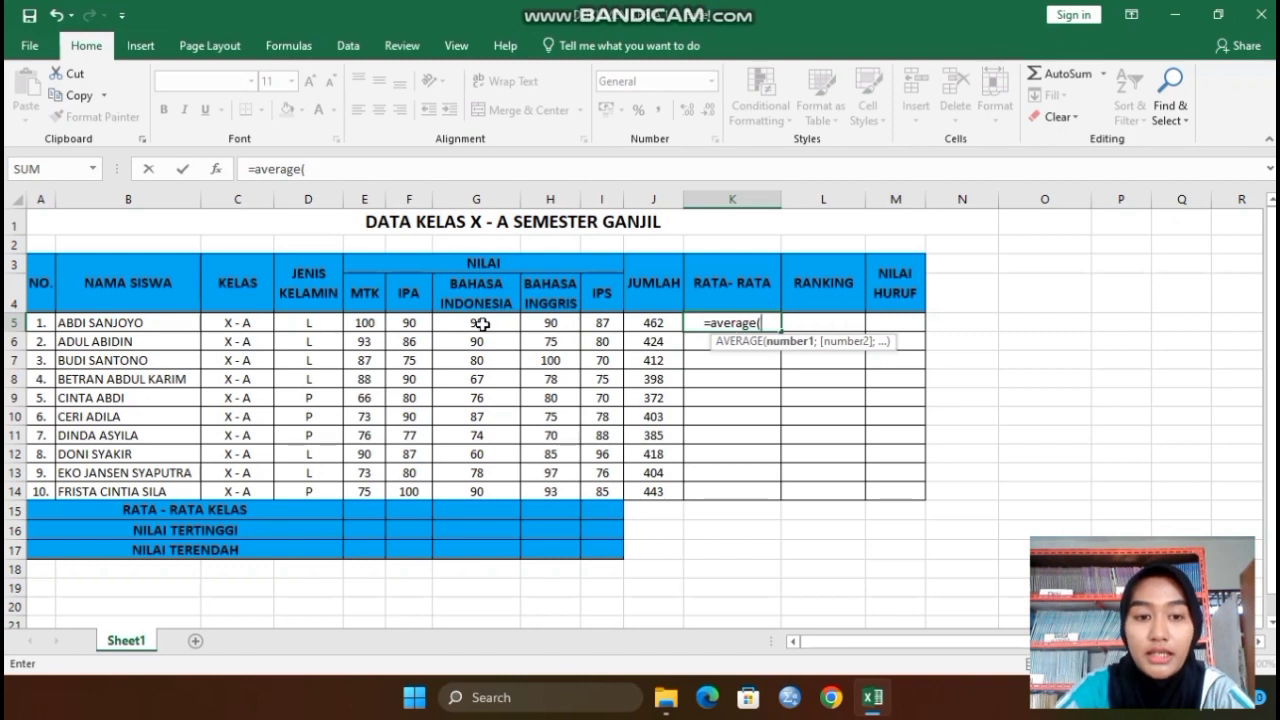
left_click(366, 325)
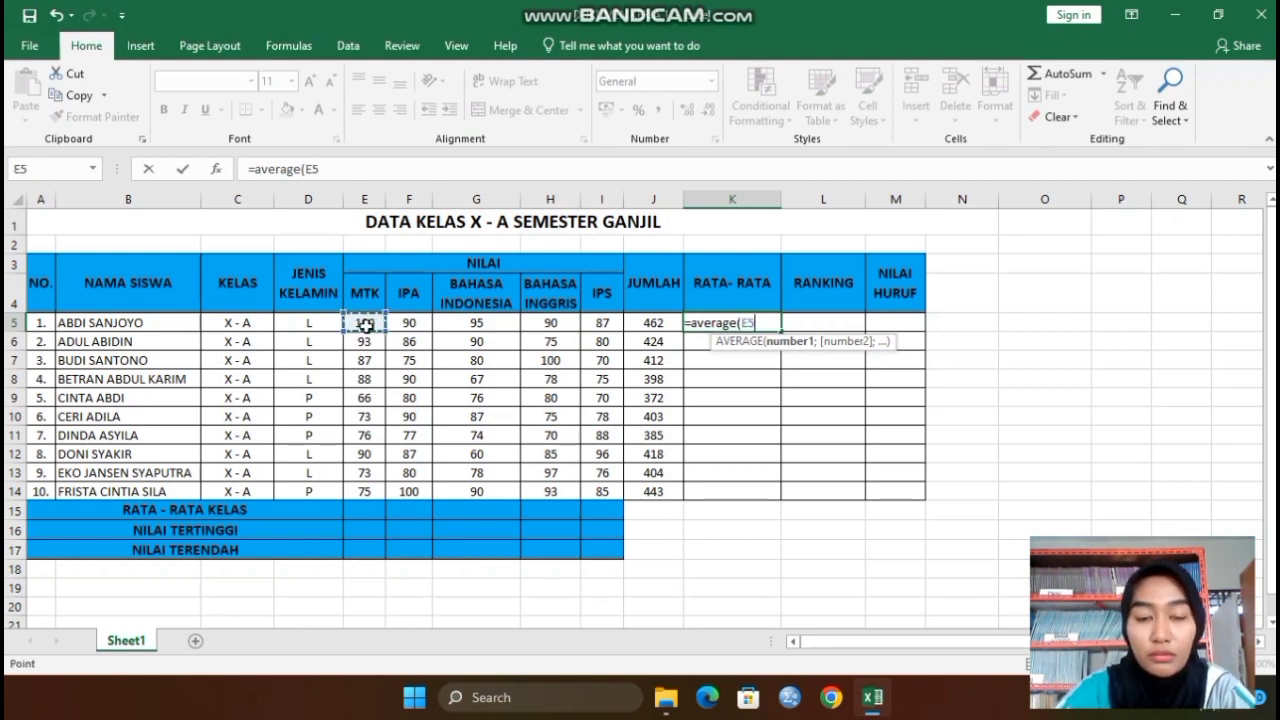
left_click_drag(371, 323, 603, 326)
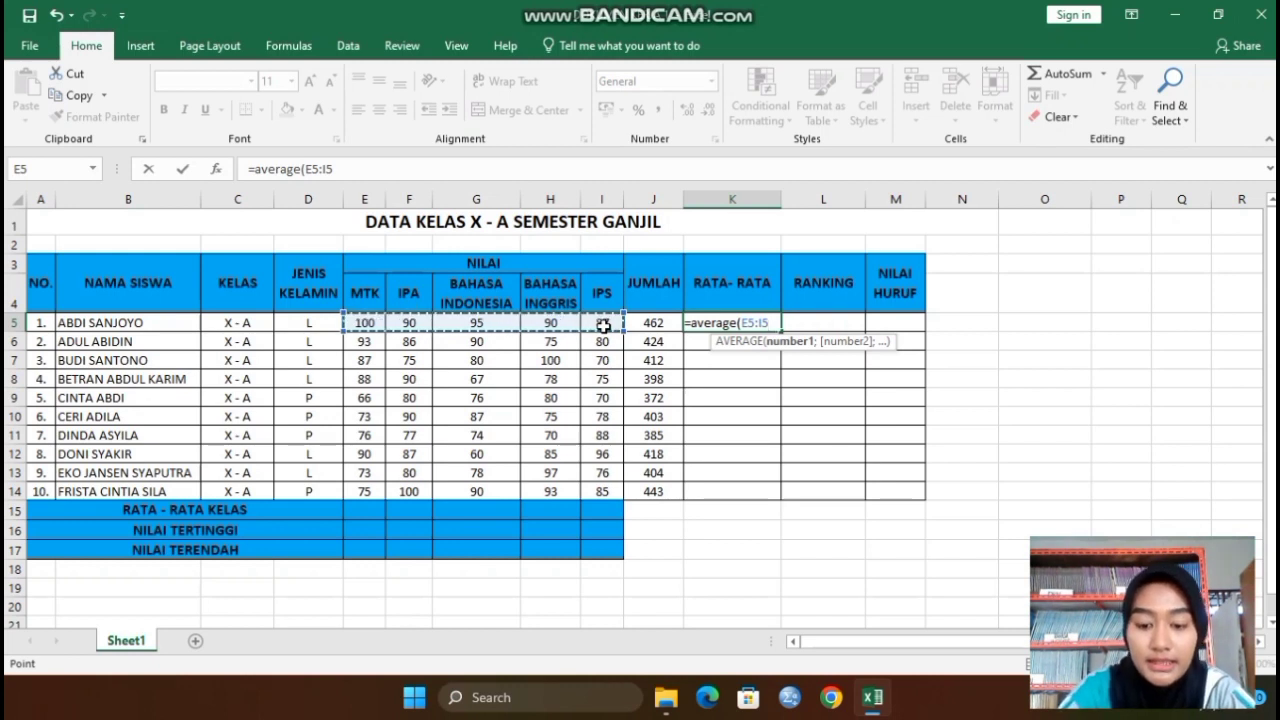
type(")")
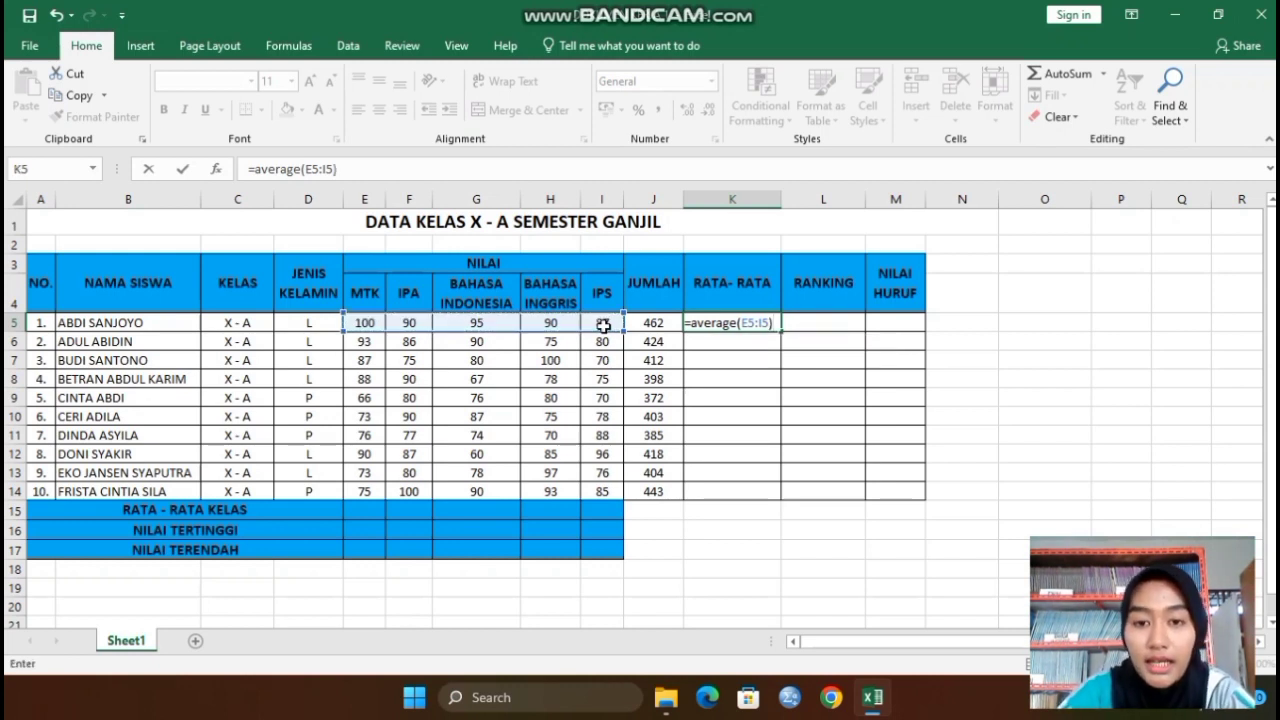
key("Return")
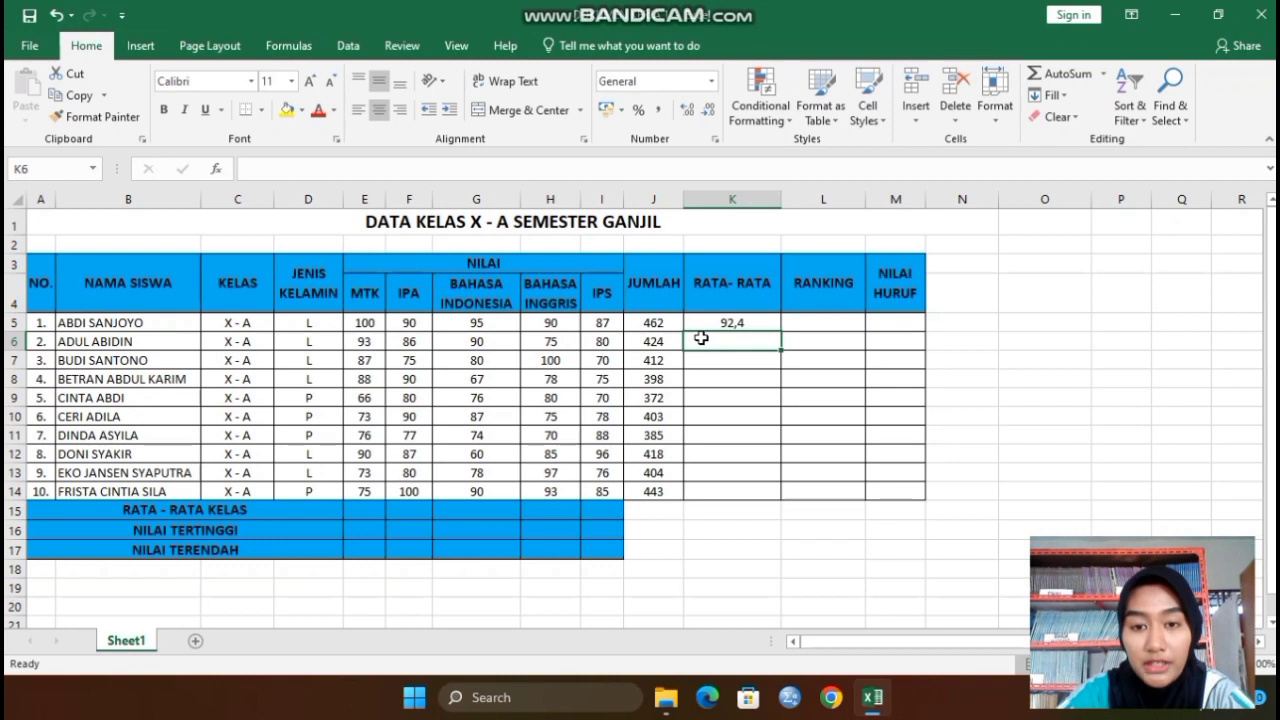
left_click(701, 322)
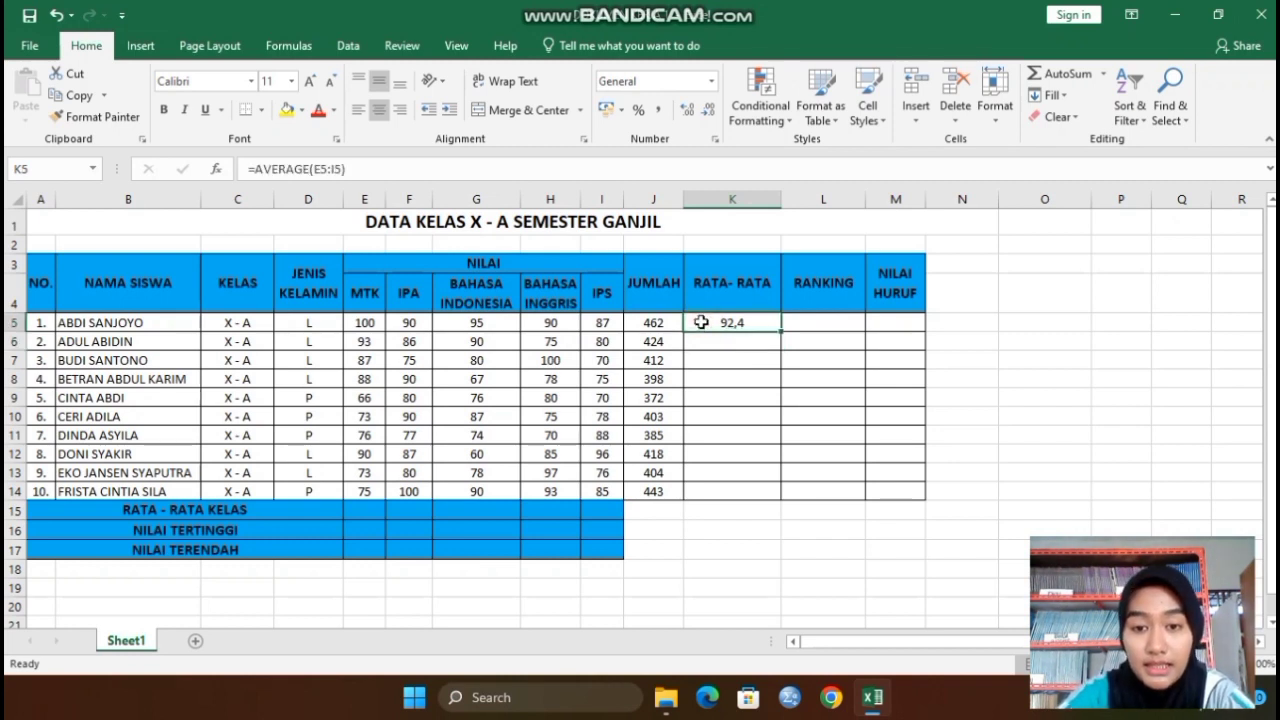
left_click_drag(780, 330, 774, 496)
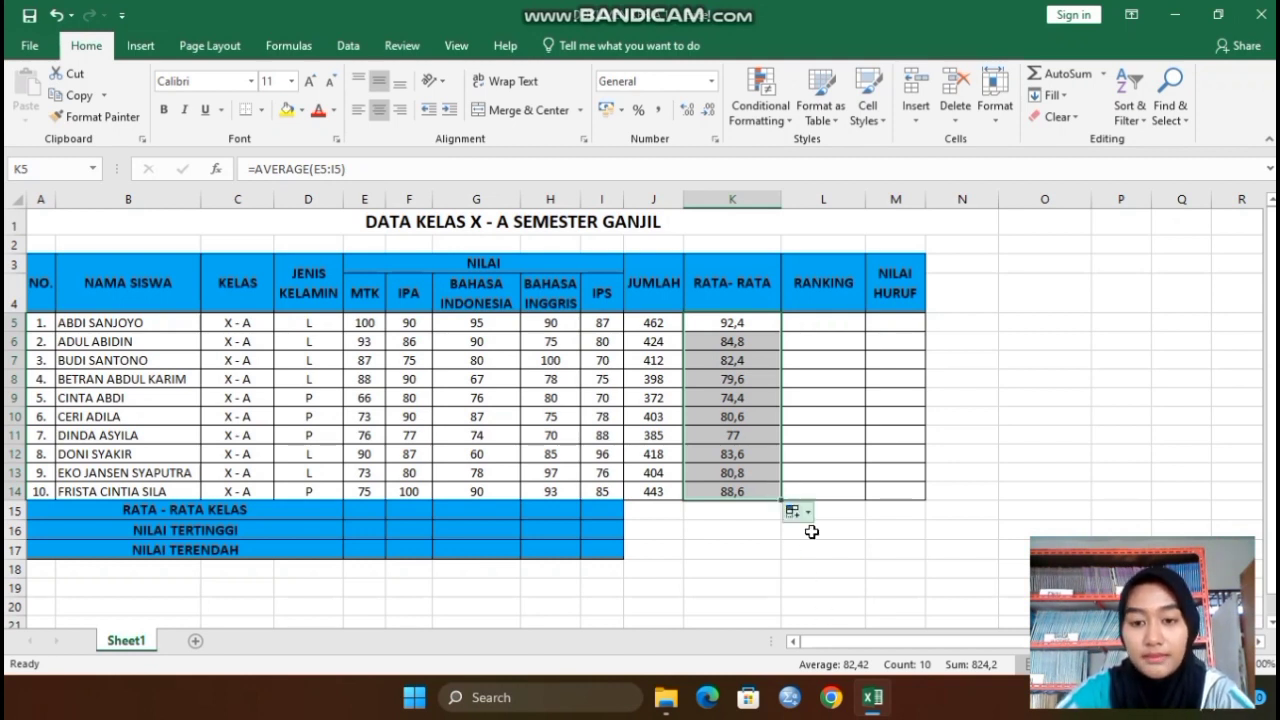
Enter the formula =RANK(K5;K5:K14;) in the first RANKING cell, L5, leaving the order argument empty
left_click(830, 324)
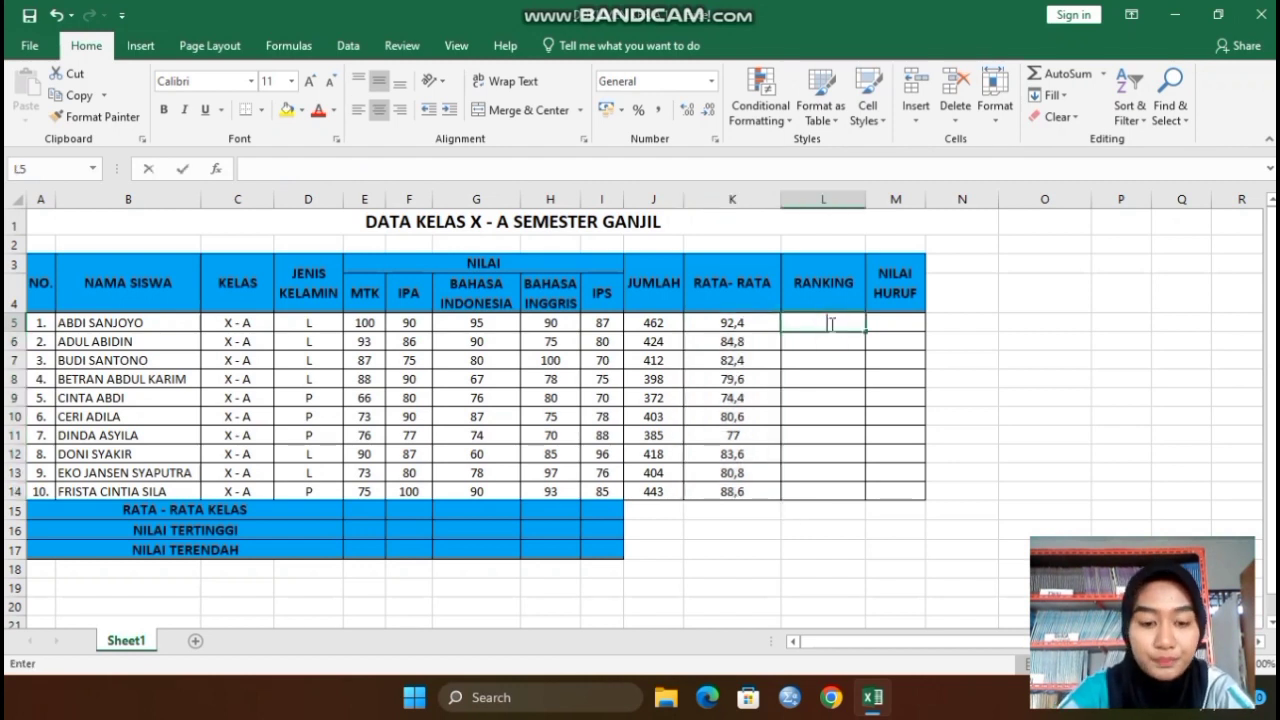
type("=rank")
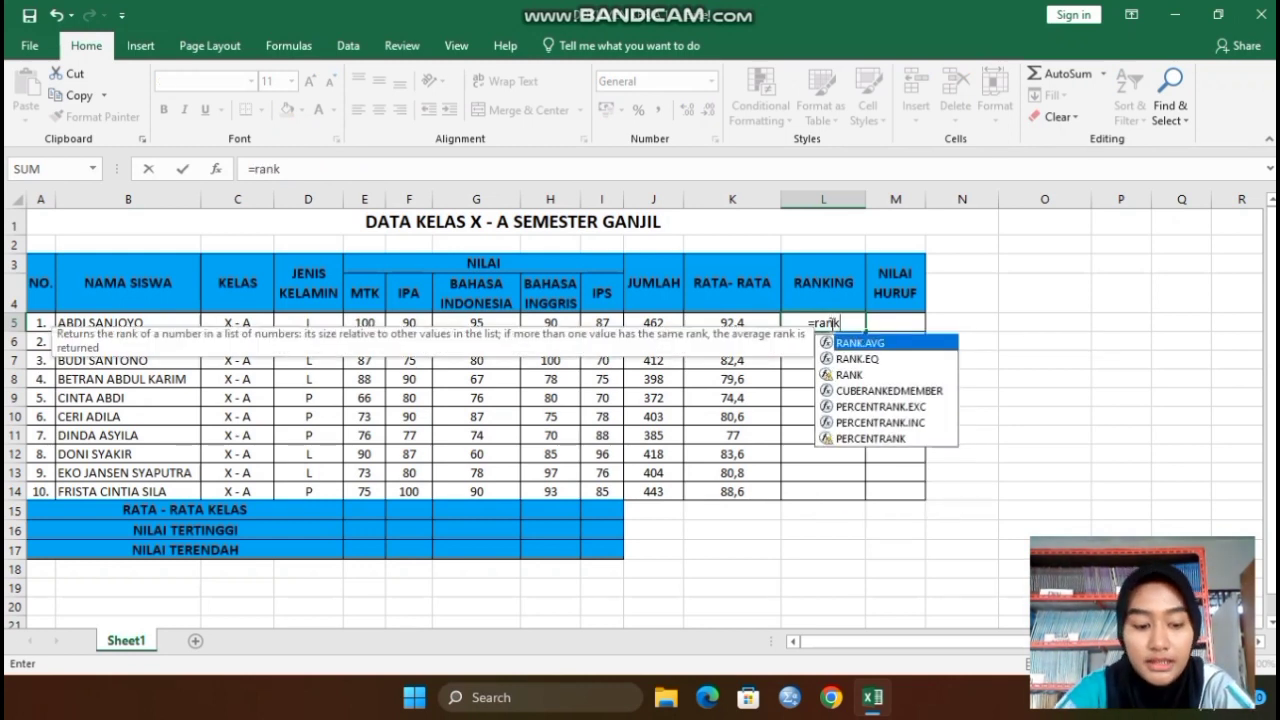
type("(")
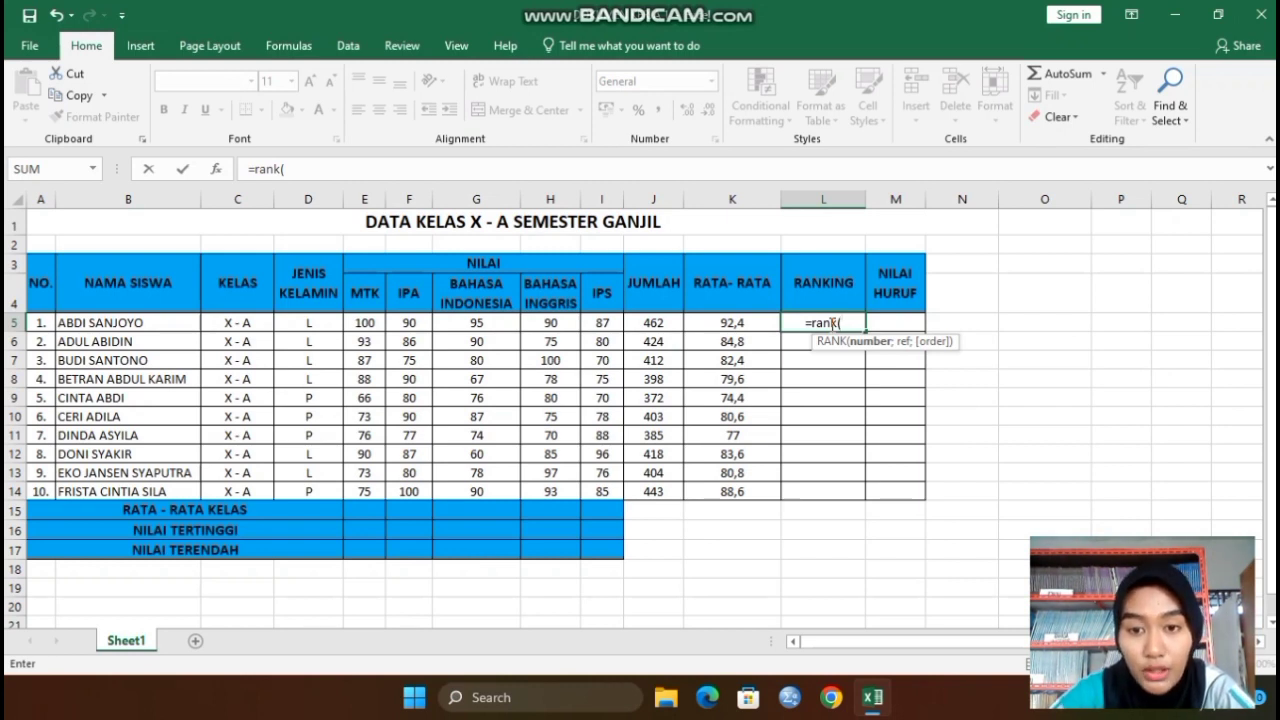
left_click(758, 320)
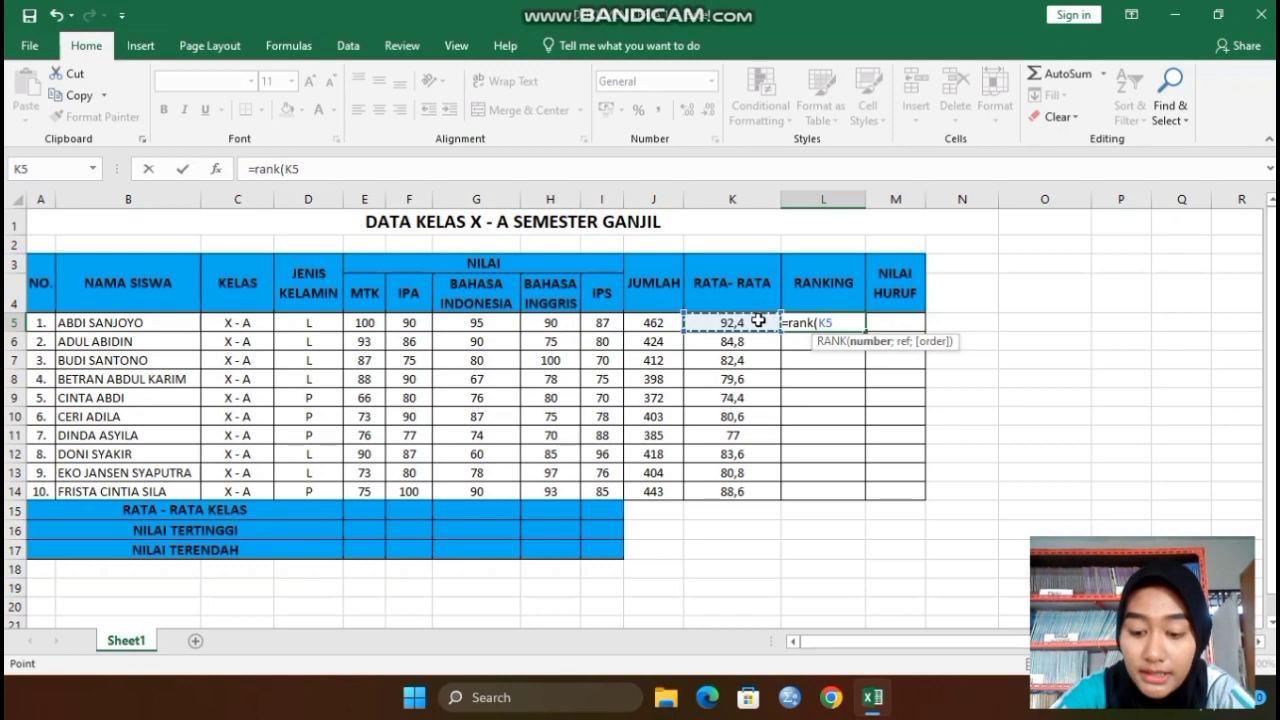
type(";")
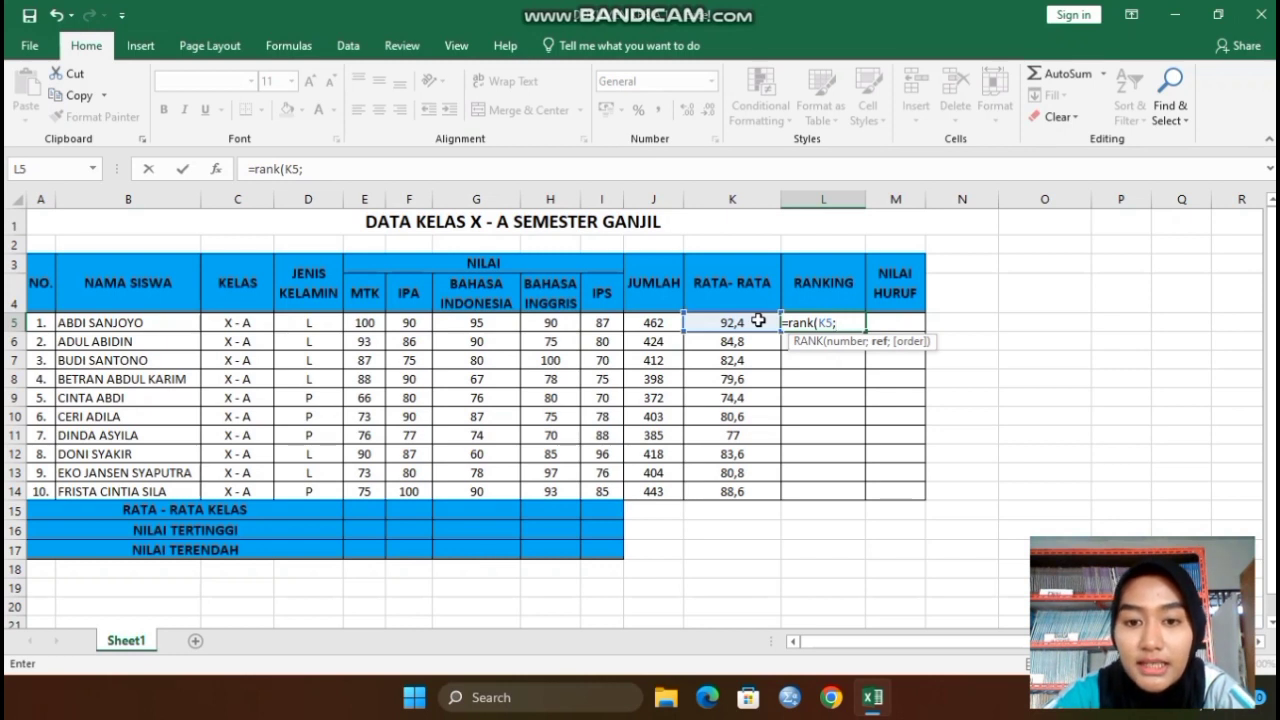
left_click_drag(758, 321, 762, 491)
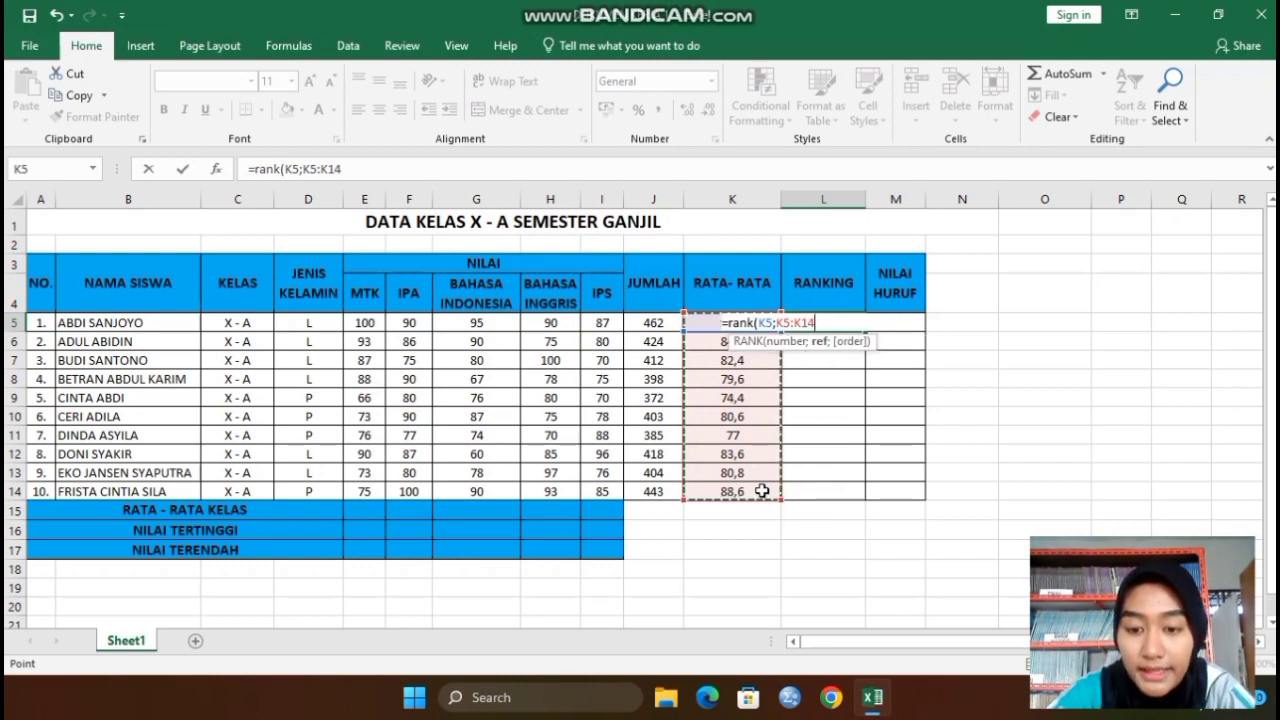
type(";")
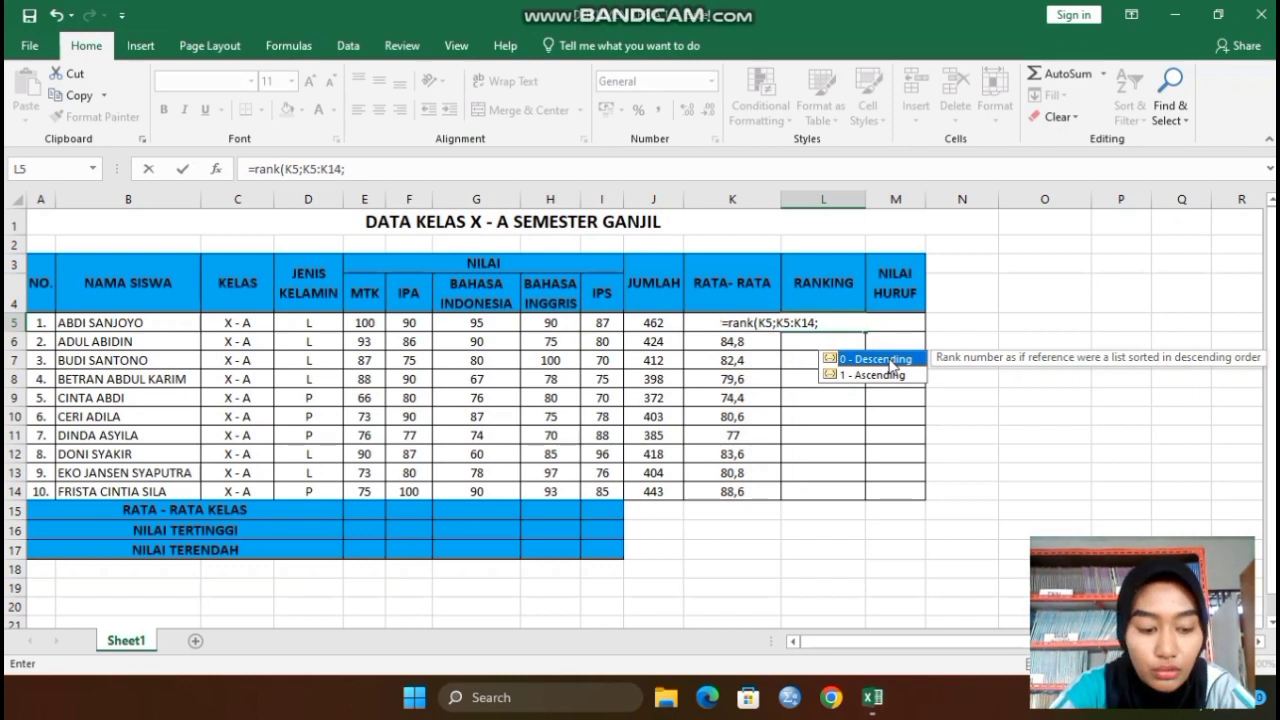
key("Escape")
type(")")
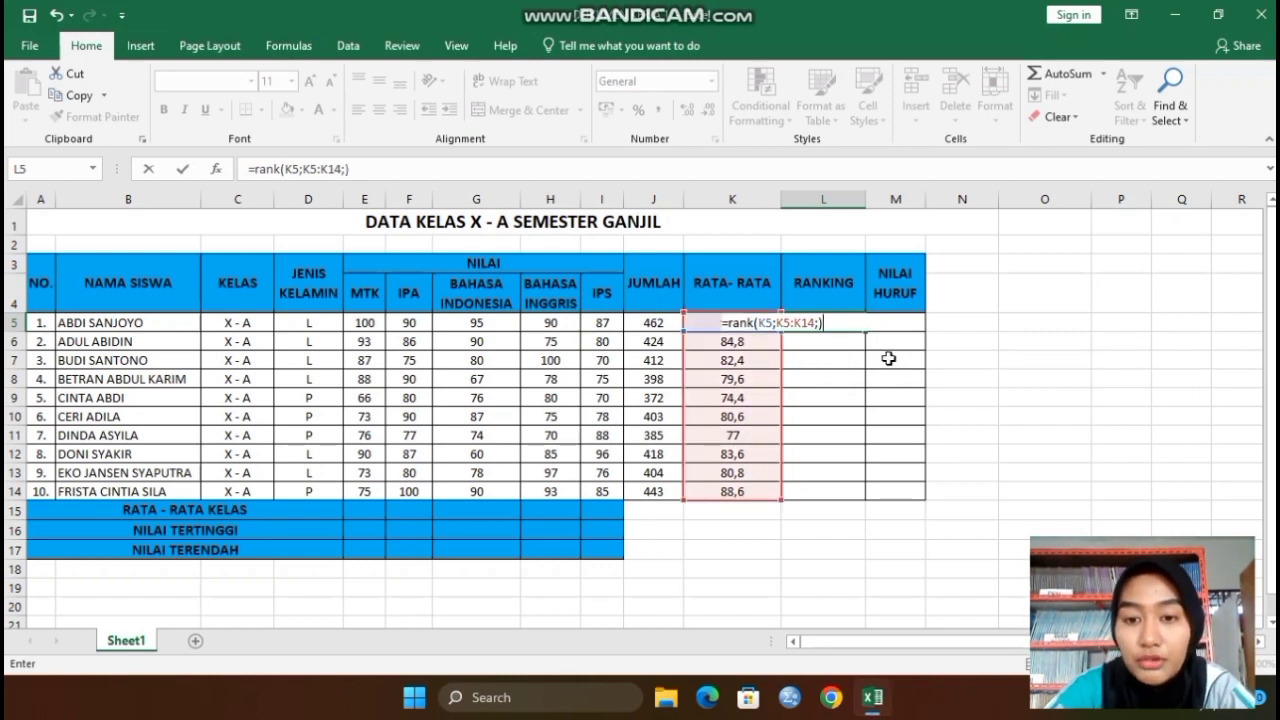
key("Return")
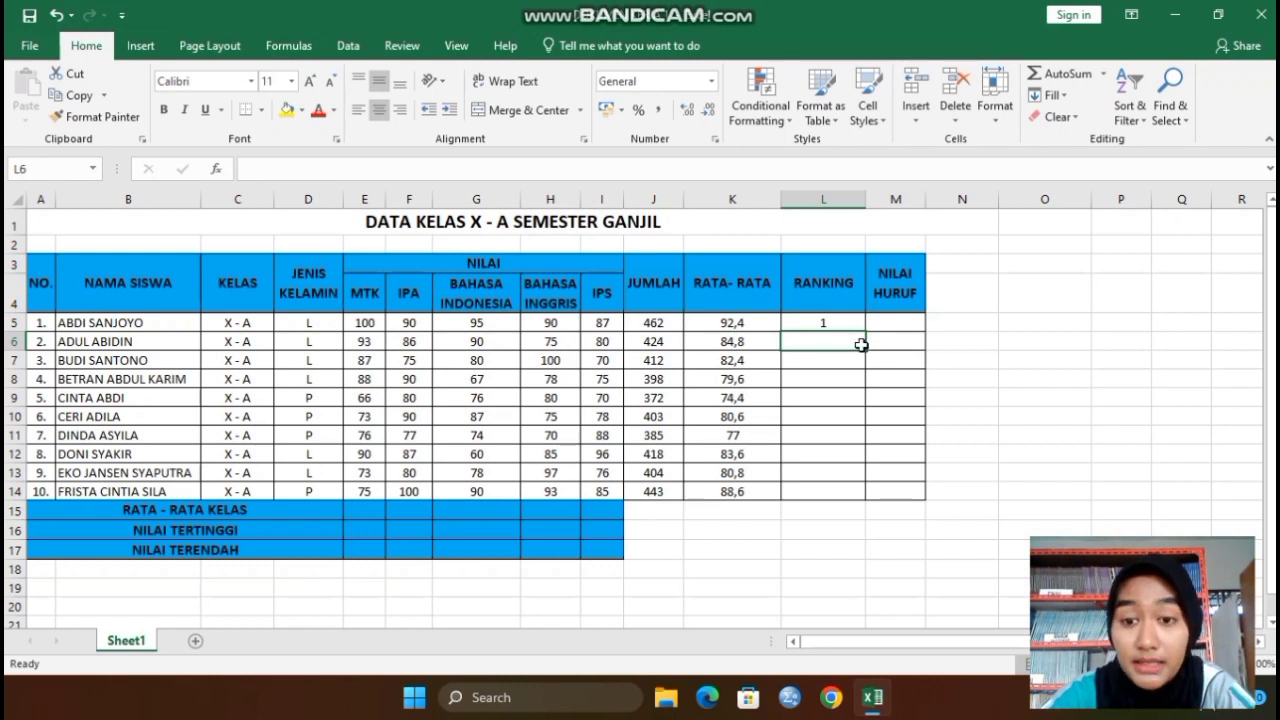
Try filling the RANK formula from L5 down to L14, and undo the fill
left_click(862, 325)
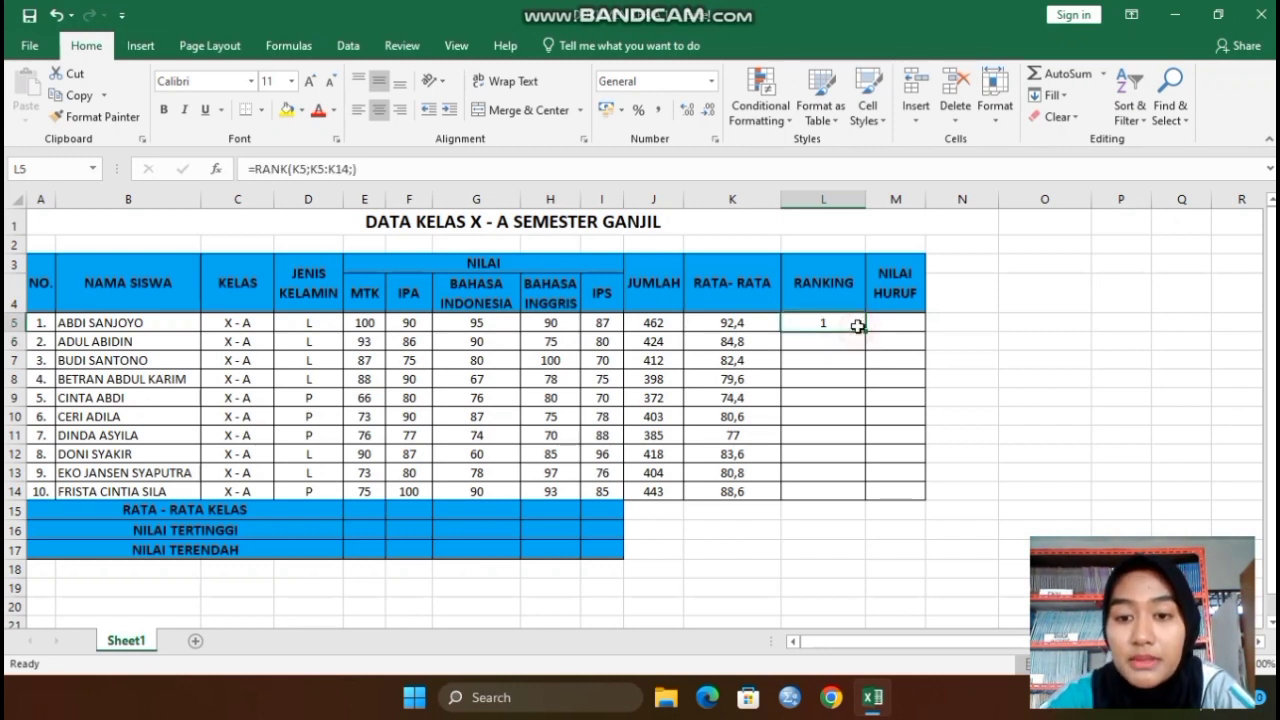
left_click_drag(864, 329, 875, 495)
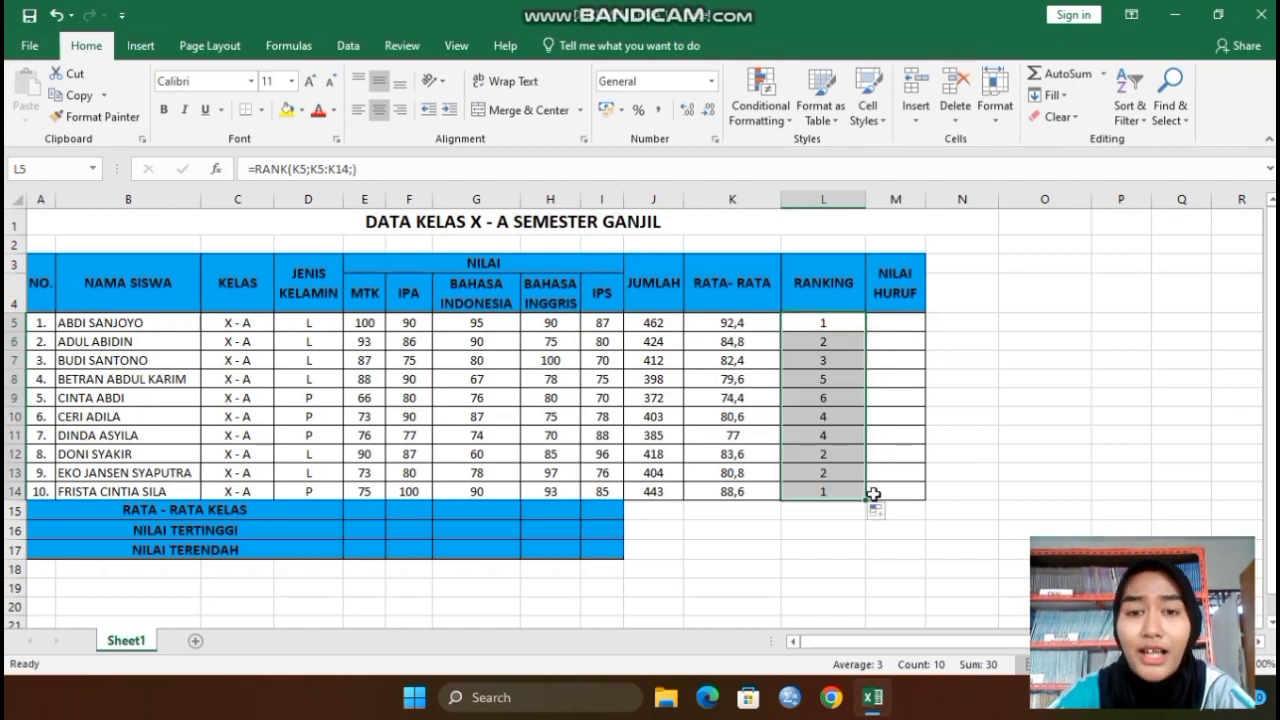
left_click(55, 15)
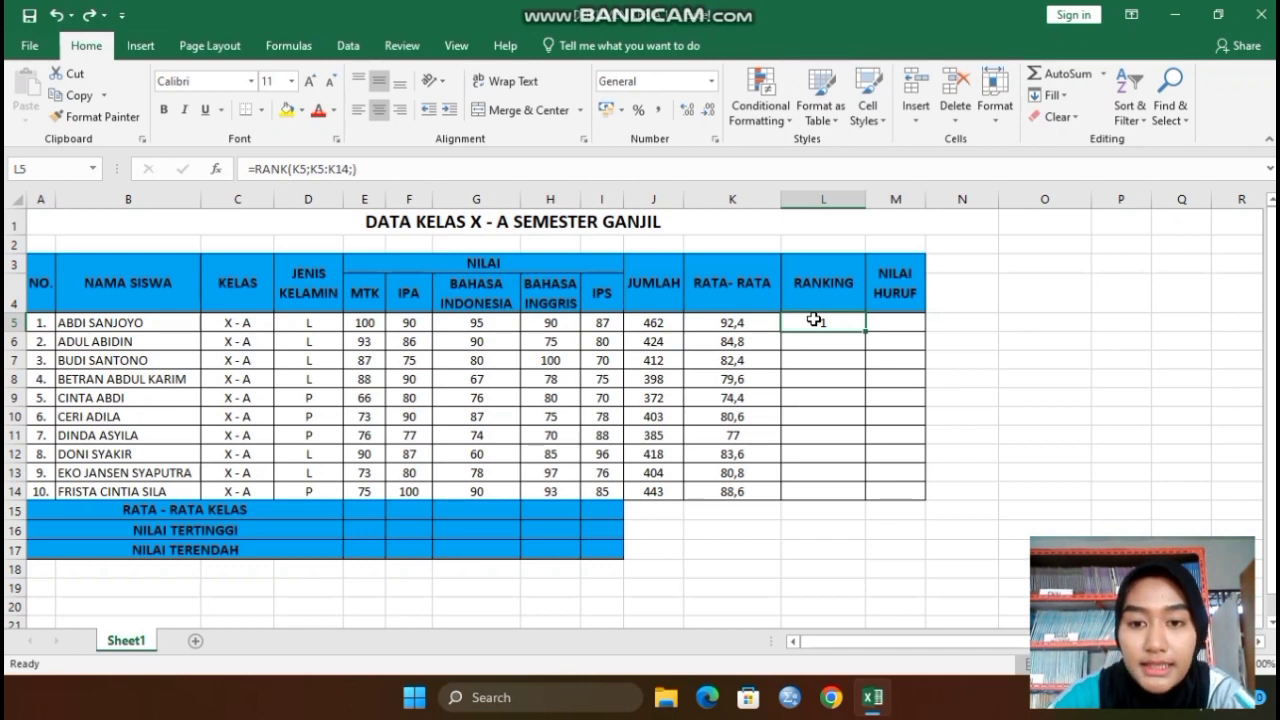
Change the RANKING formula in L5 to =RANK($K5;$K$5:$K$14;) with absolute references and fill it down to L14
left_click(291, 169)
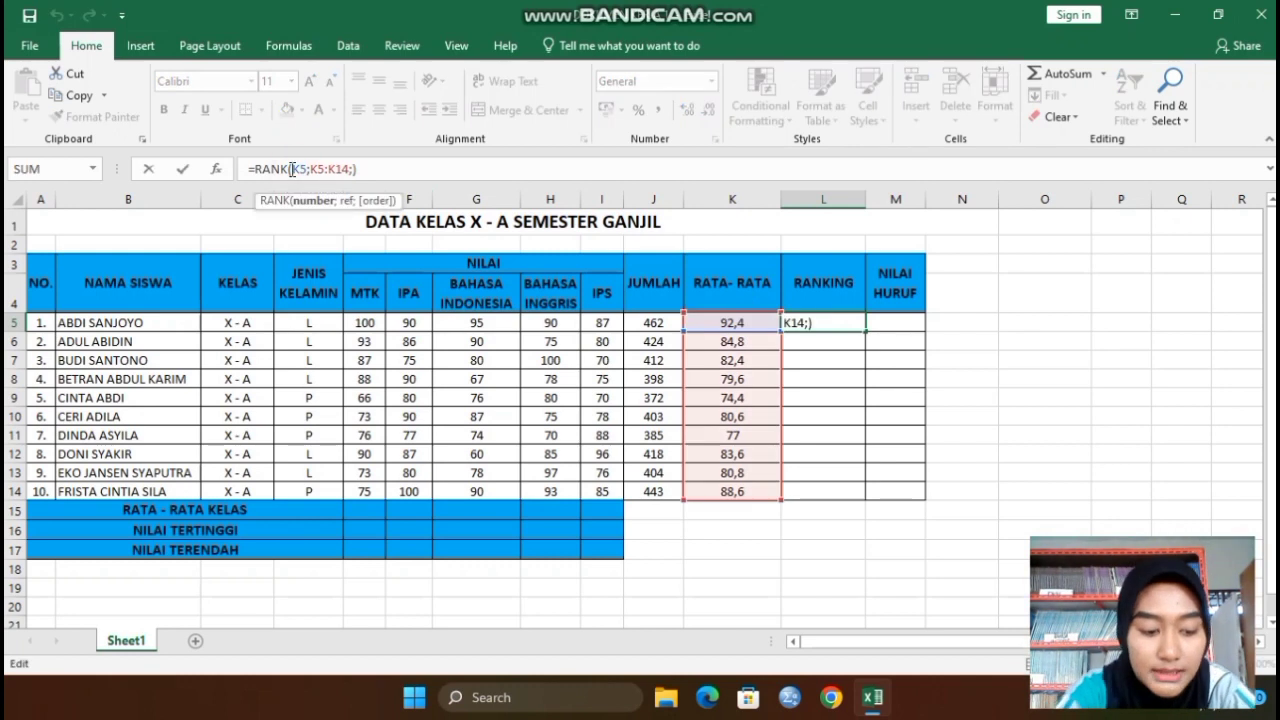
type("$")
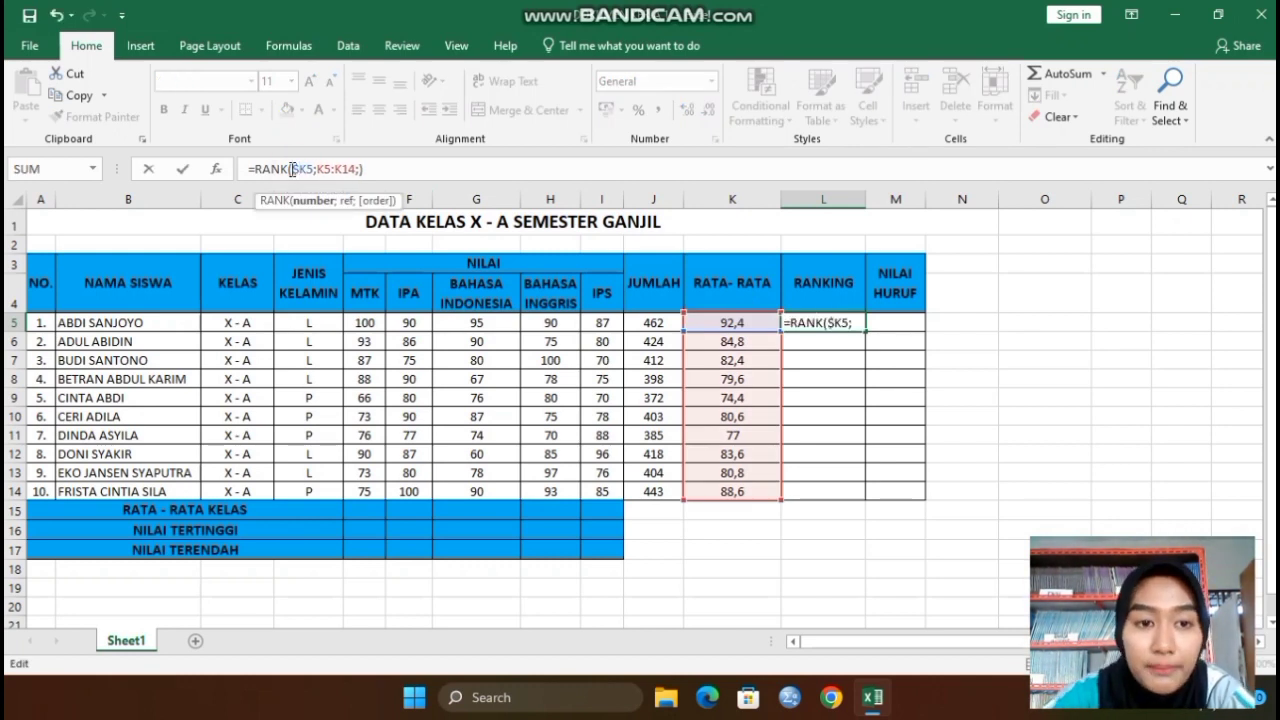
left_click(319, 169)
type("$")
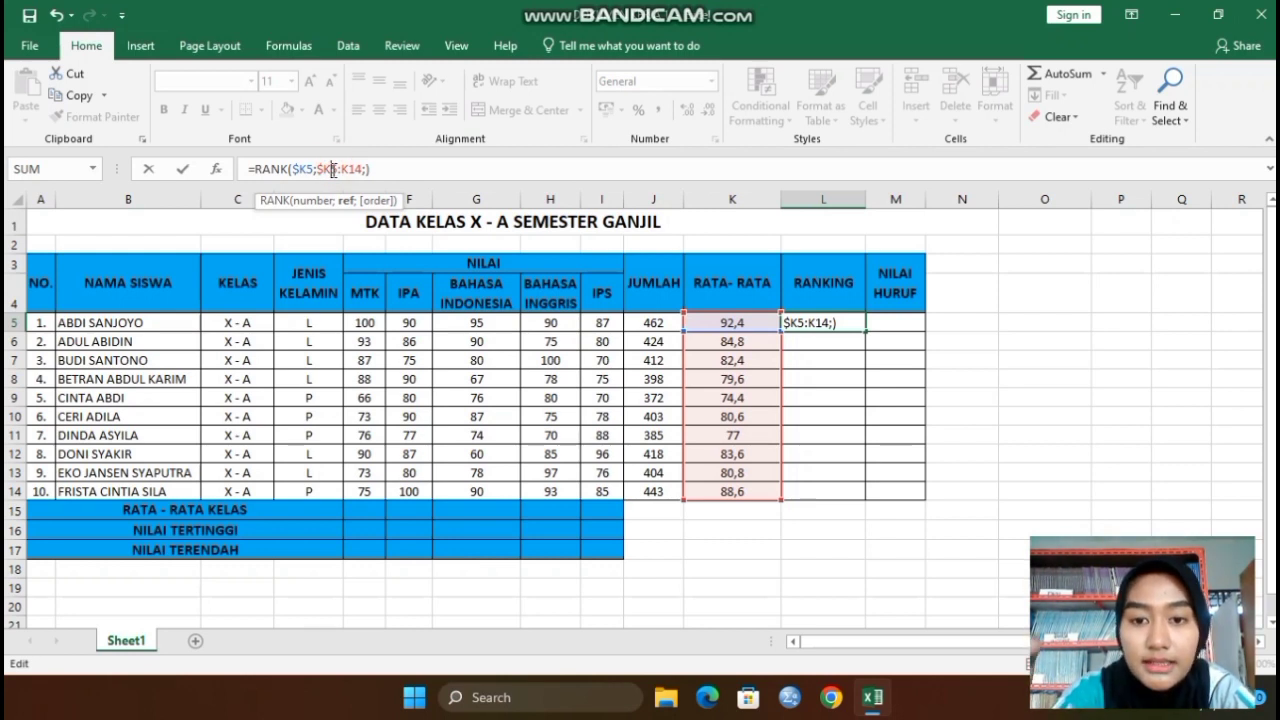
left_click(332, 170)
type("$")
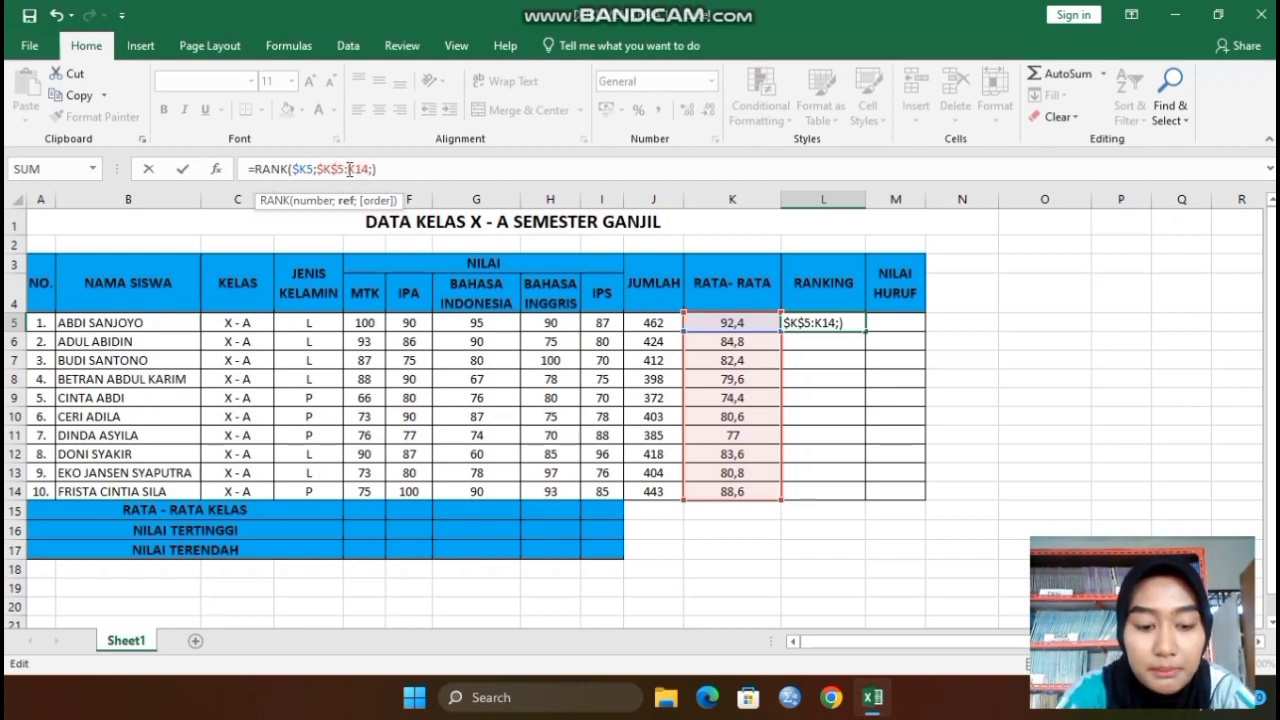
left_click(349, 170)
type("$")
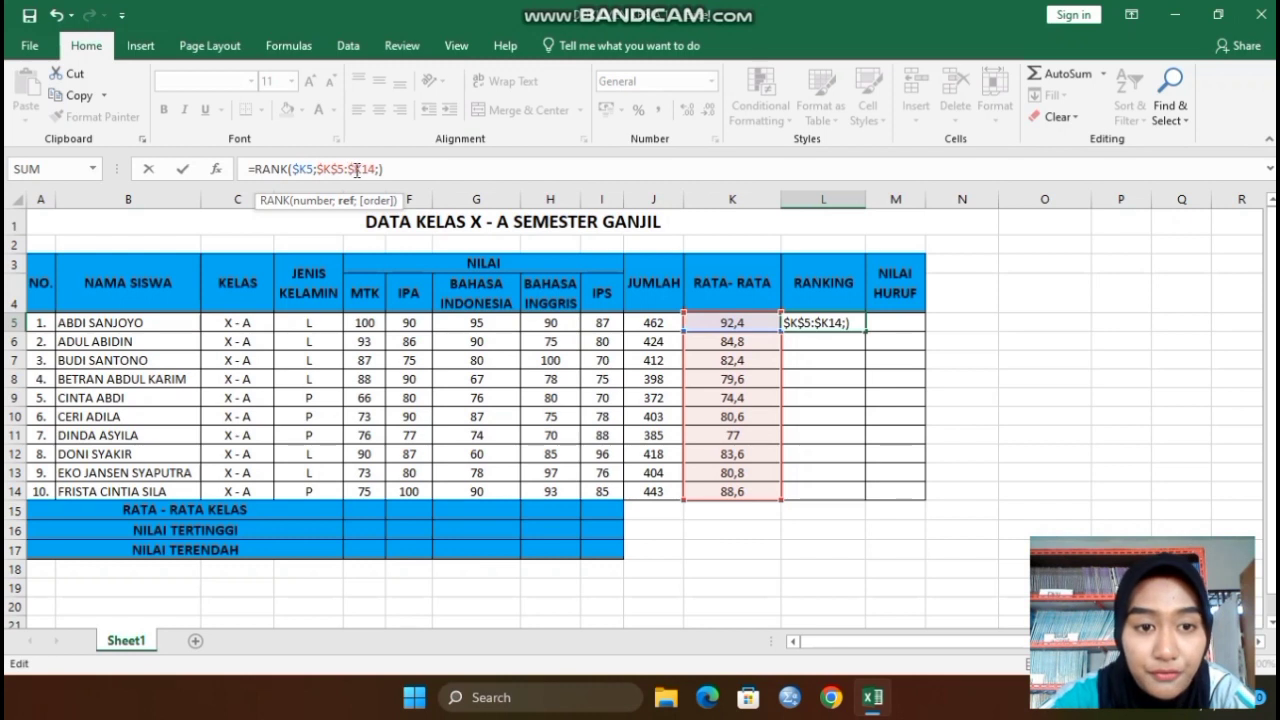
left_click(362, 170)
type("$")
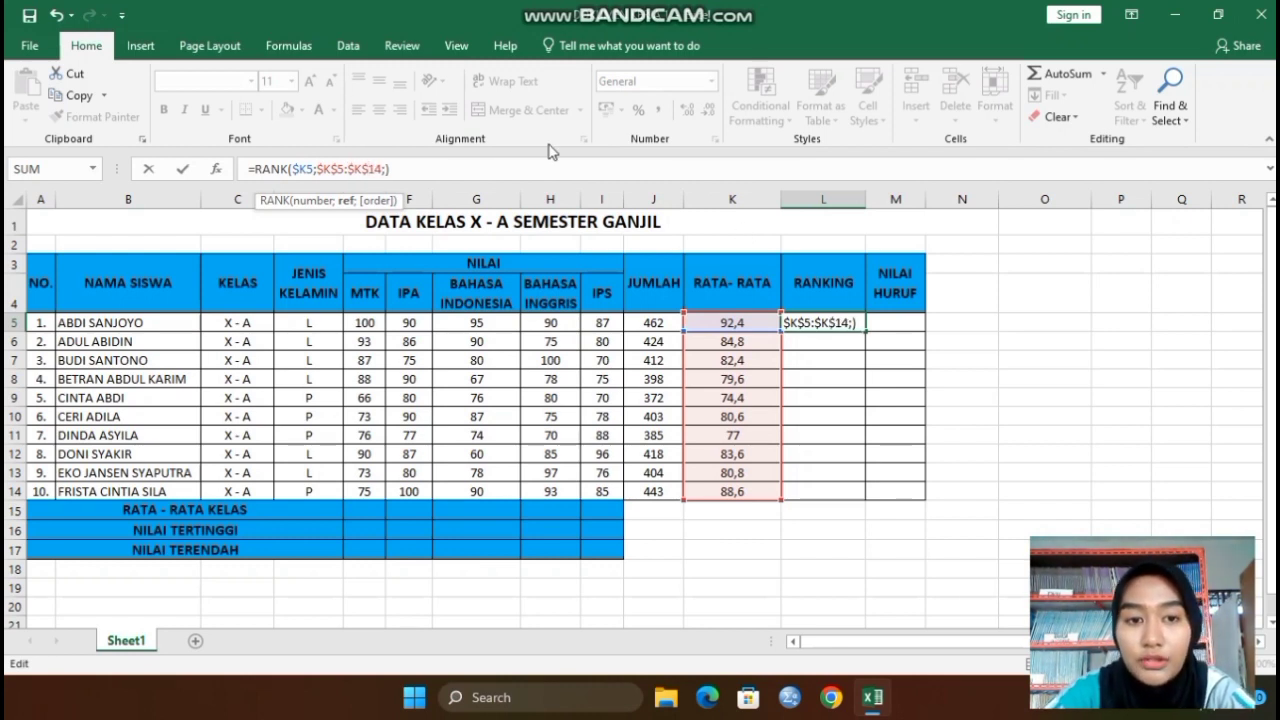
key("Return")
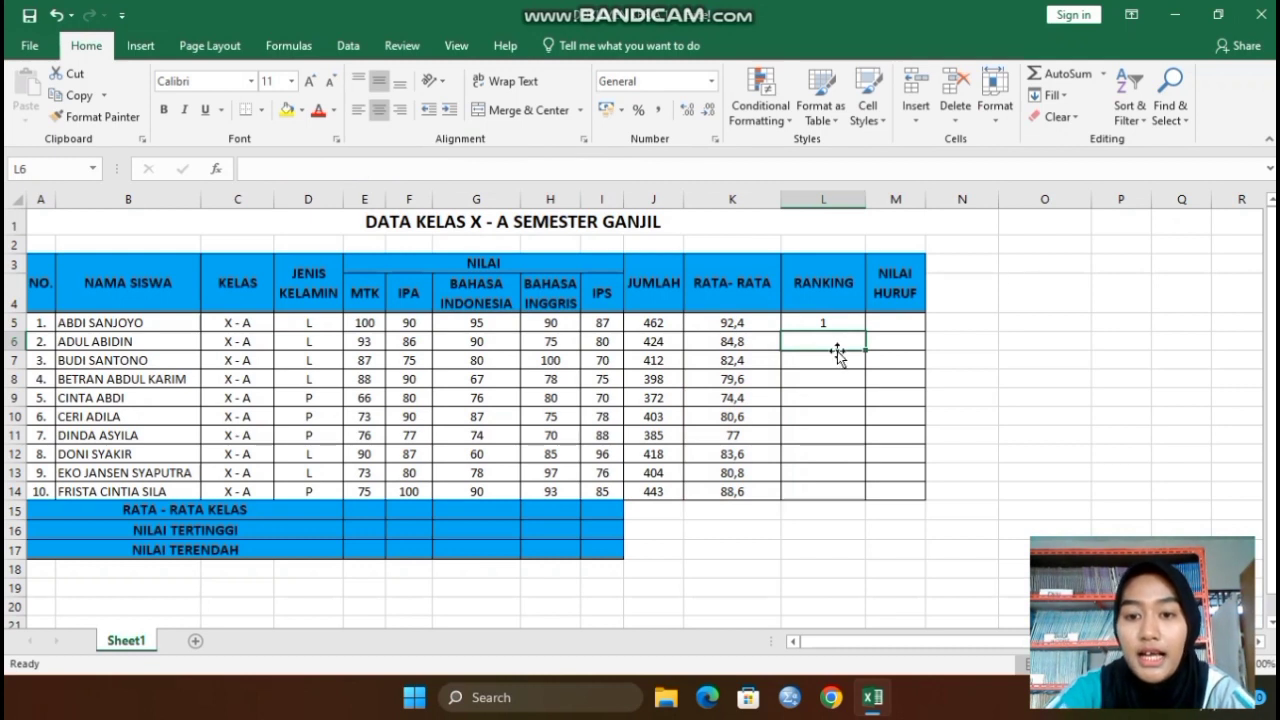
left_click(836, 320)
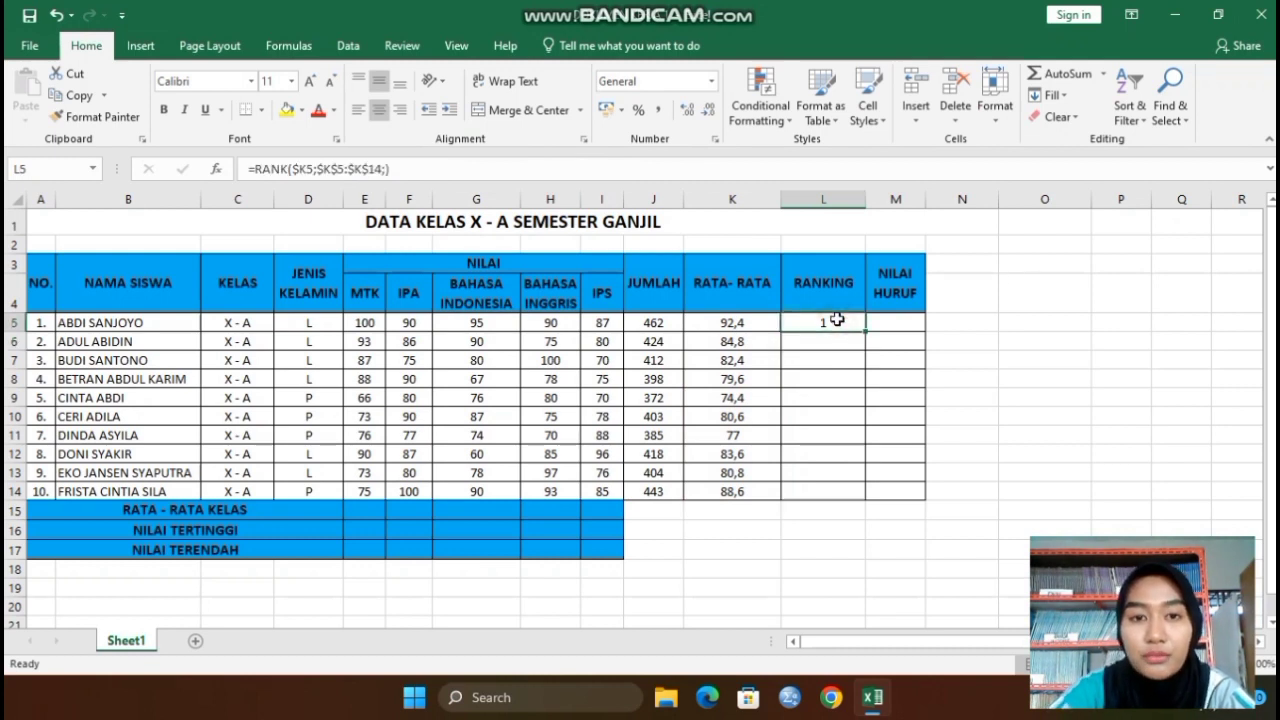
left_click_drag(862, 328, 860, 494)
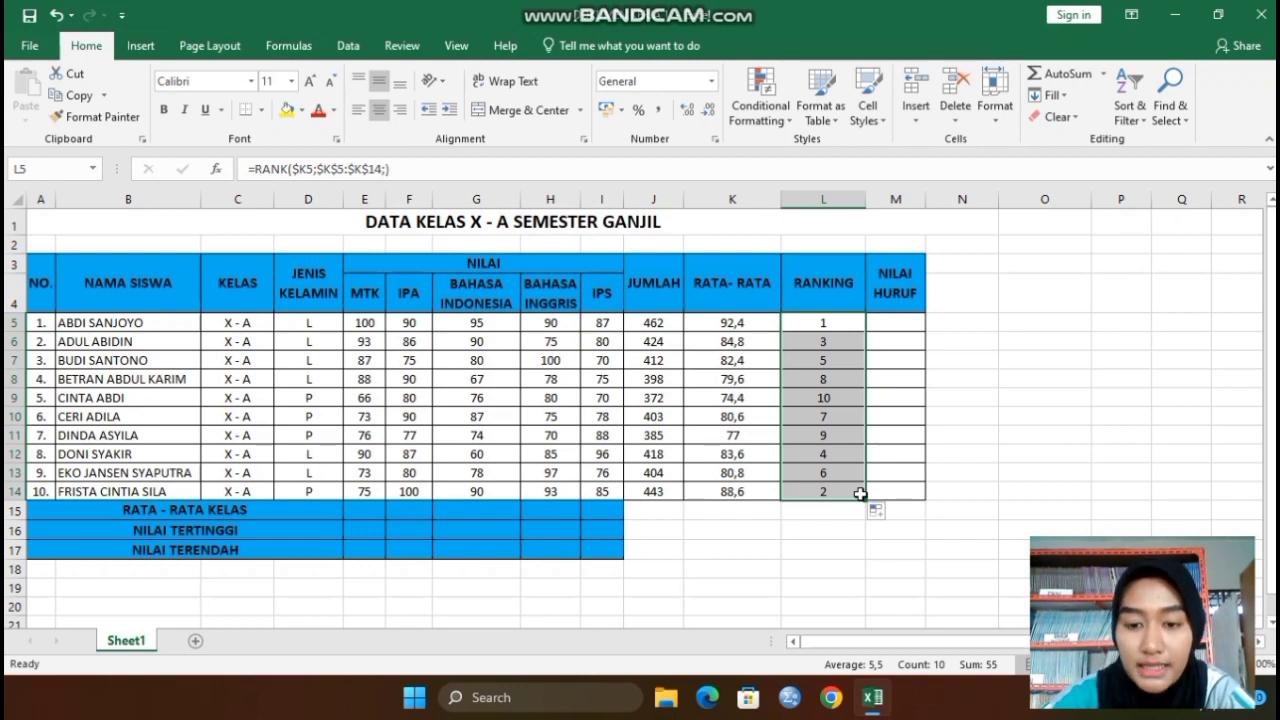
Start the NILAI HURUF formula in M5 with =IF(K5<60;"E"; so that averages below 60 receive an E
key("Right")
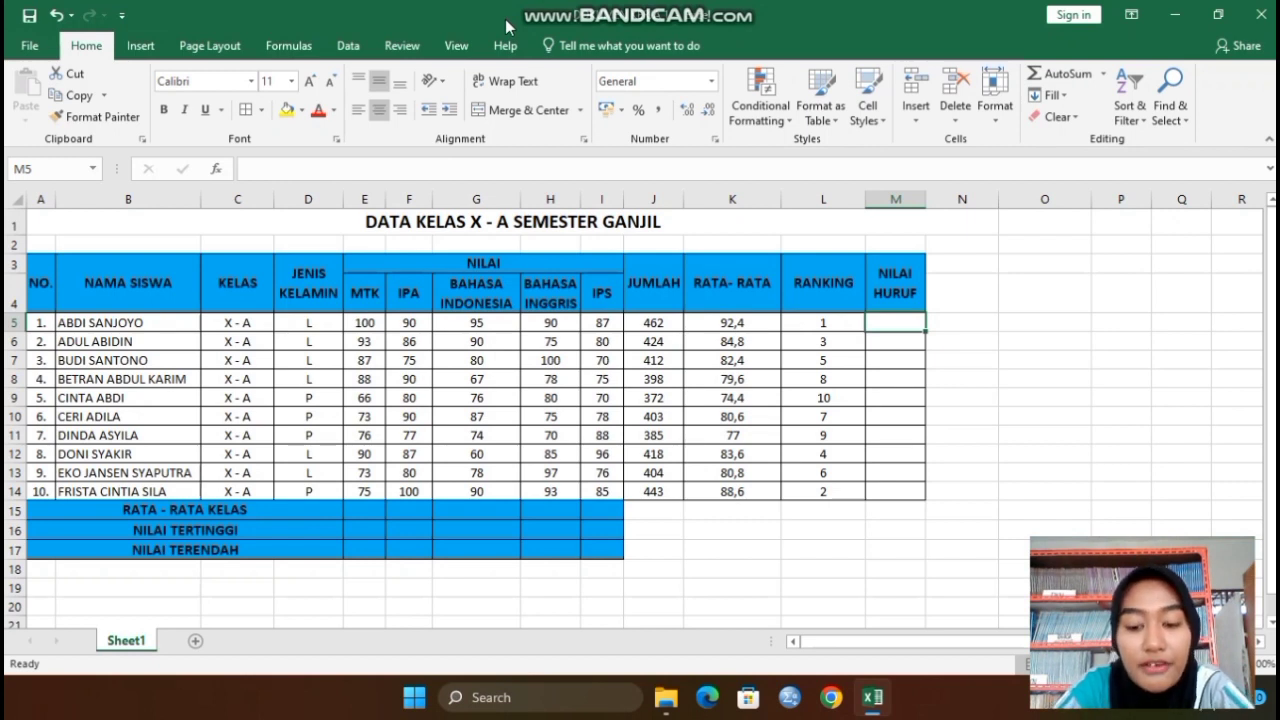
type("=IF")
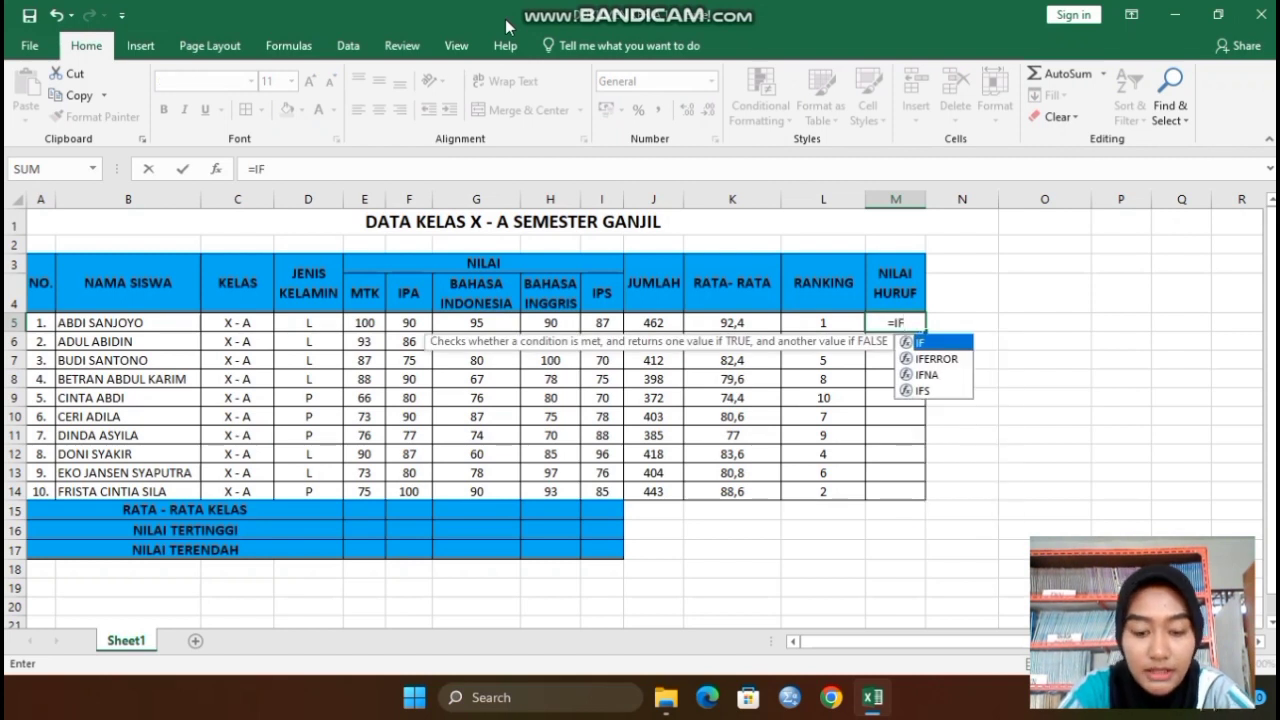
type("(")
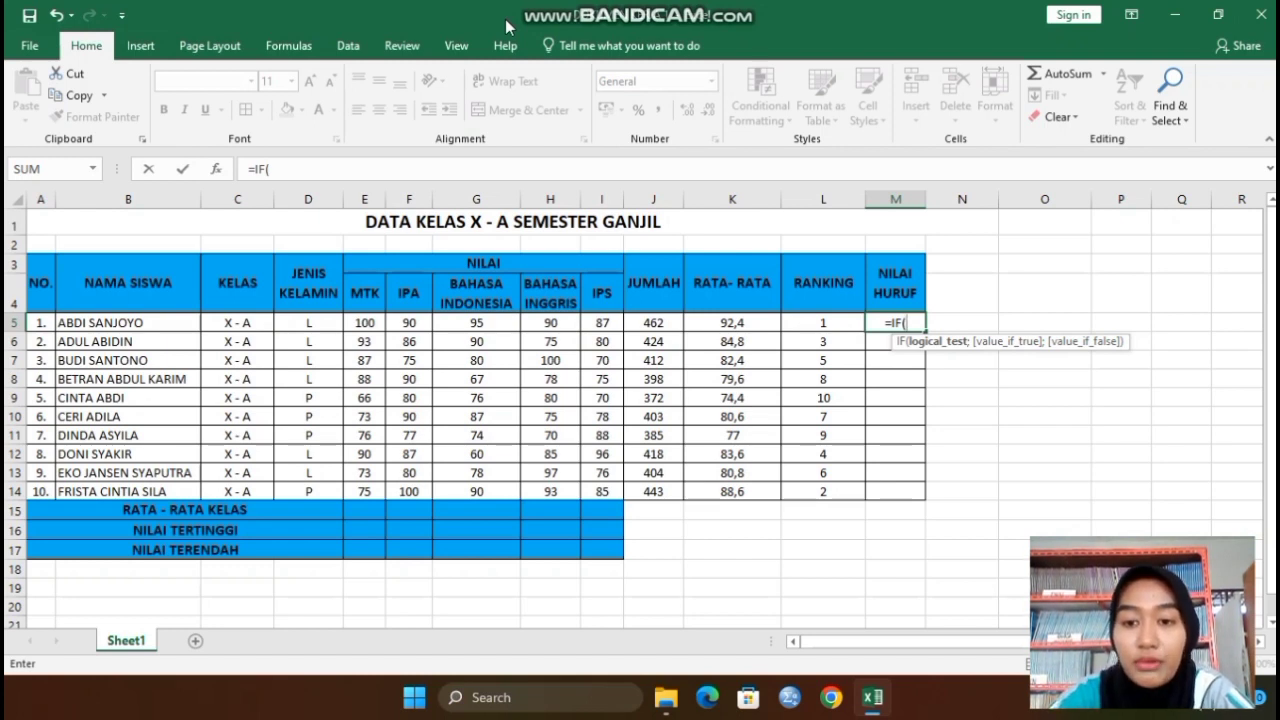
left_click(730, 327)
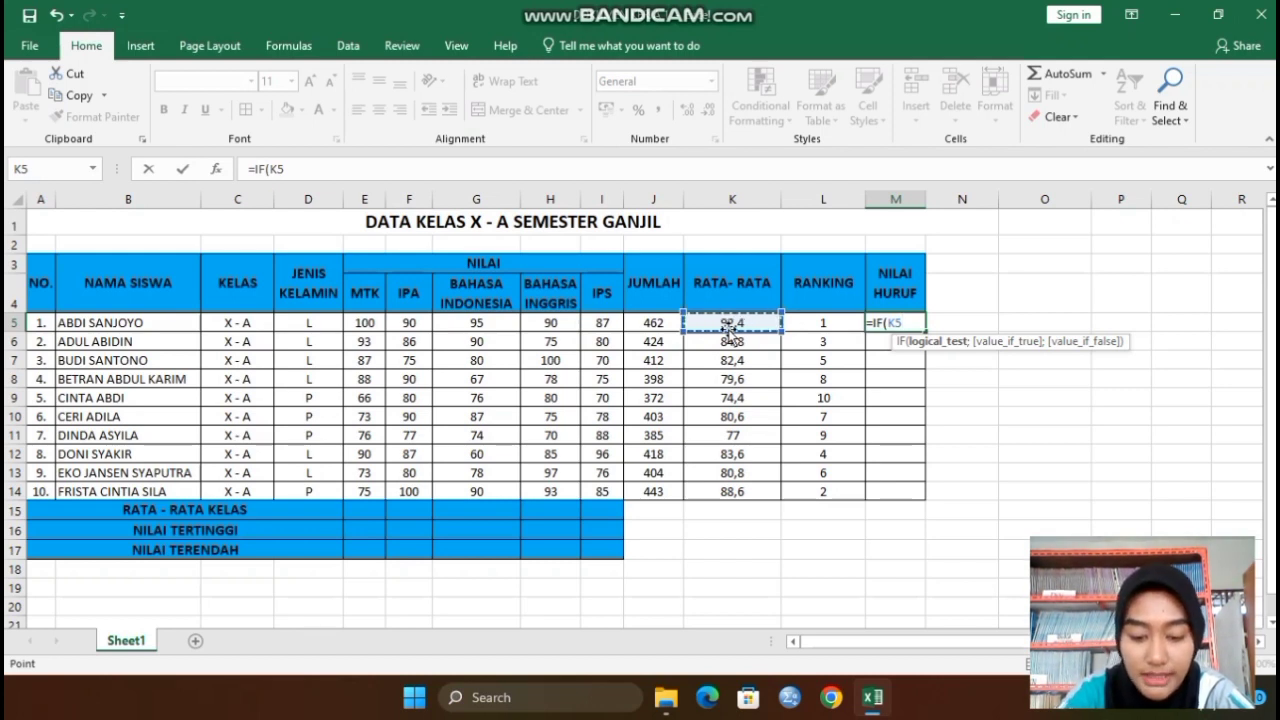
type("<")
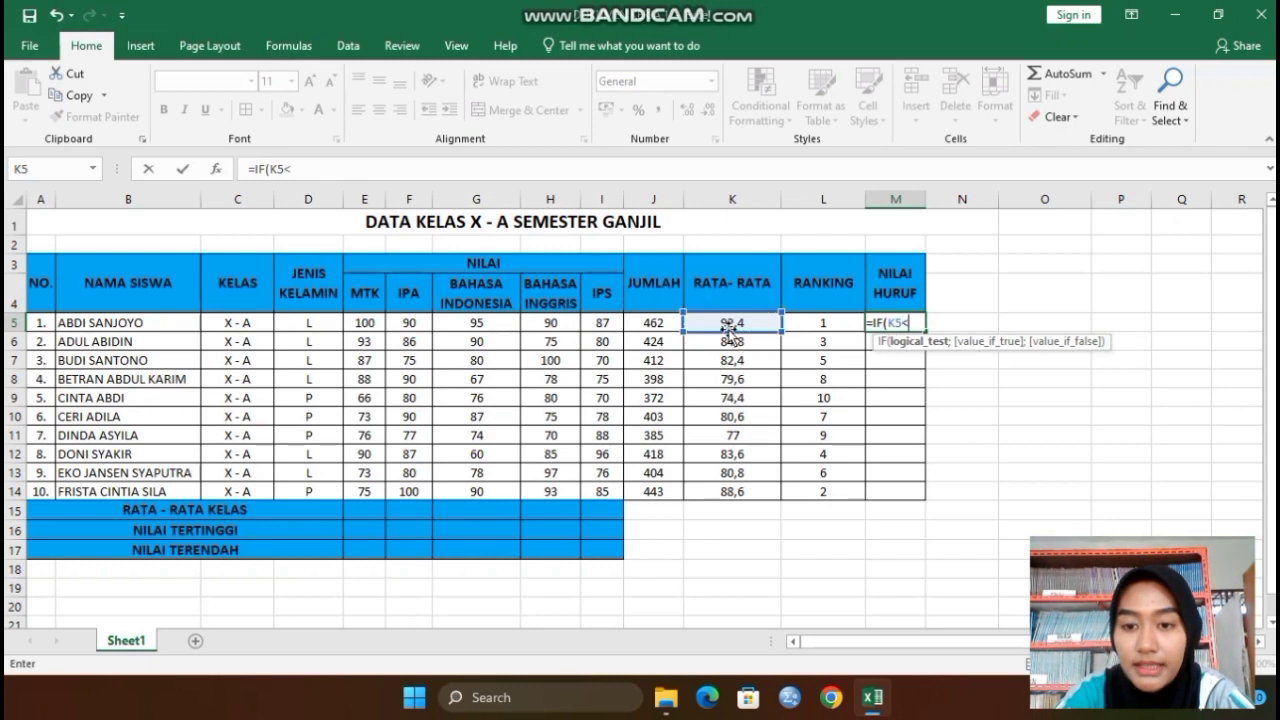
type("60")
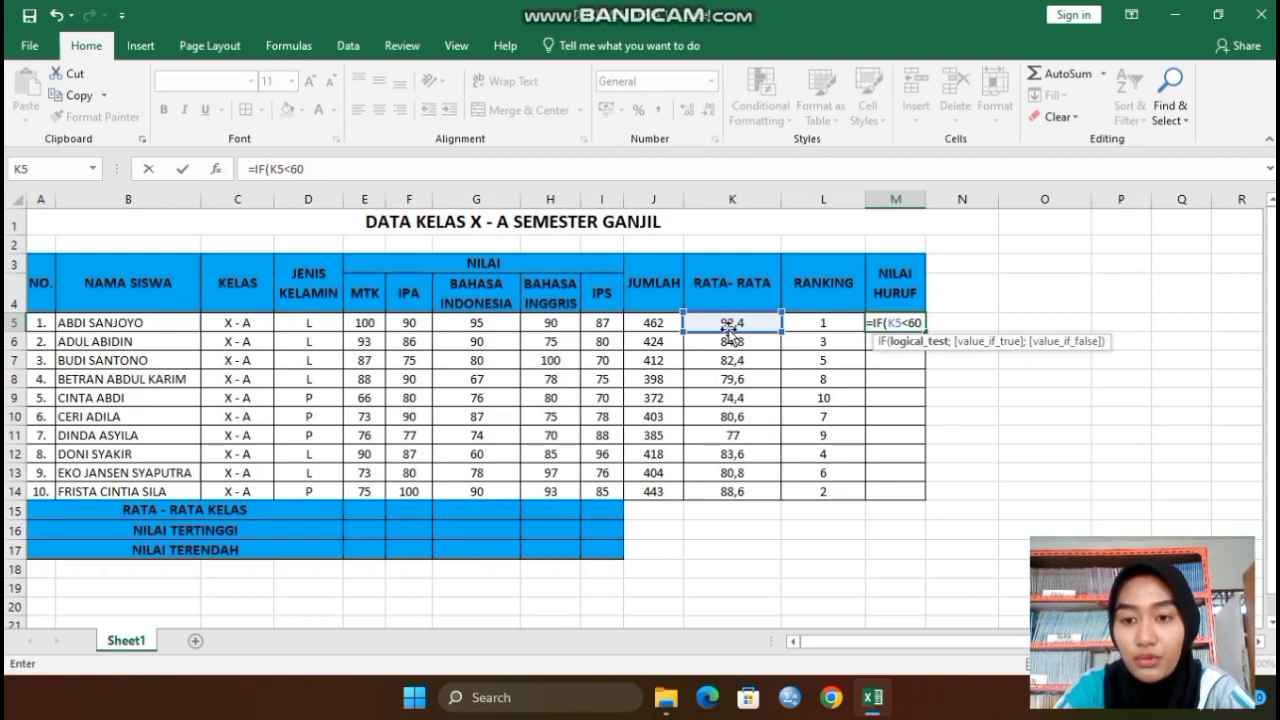
type(";")
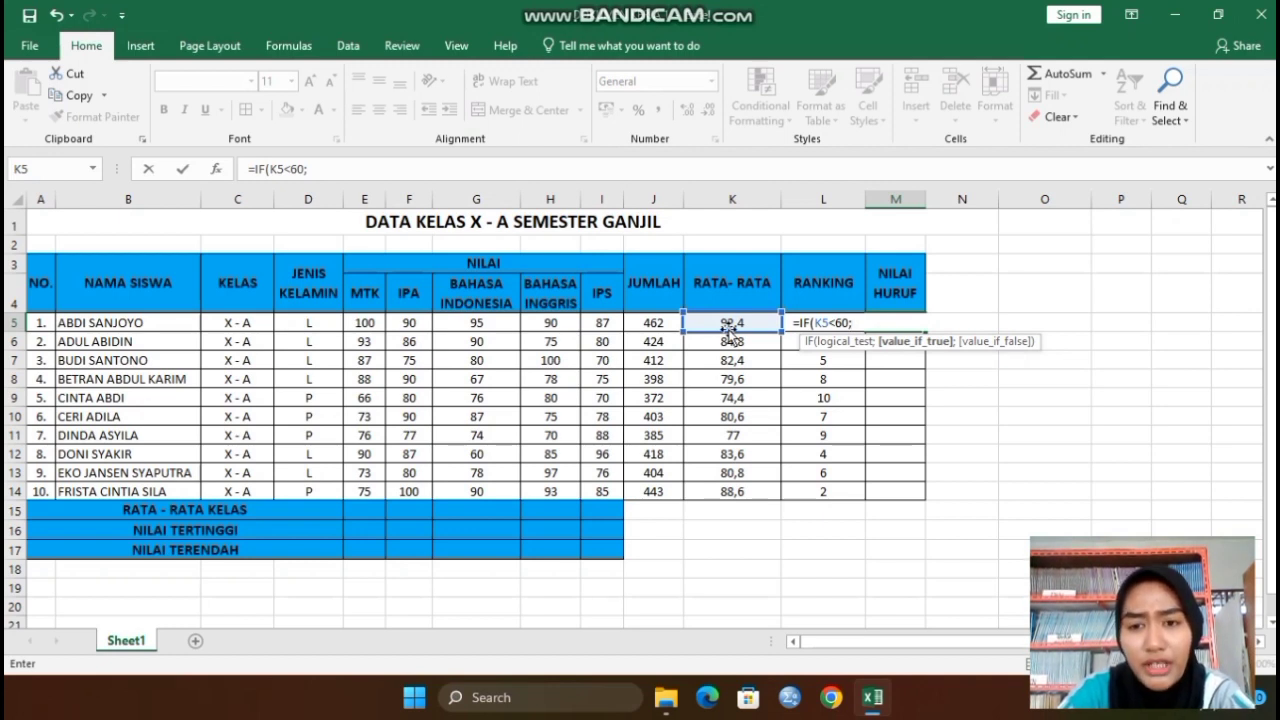
type("\"E")
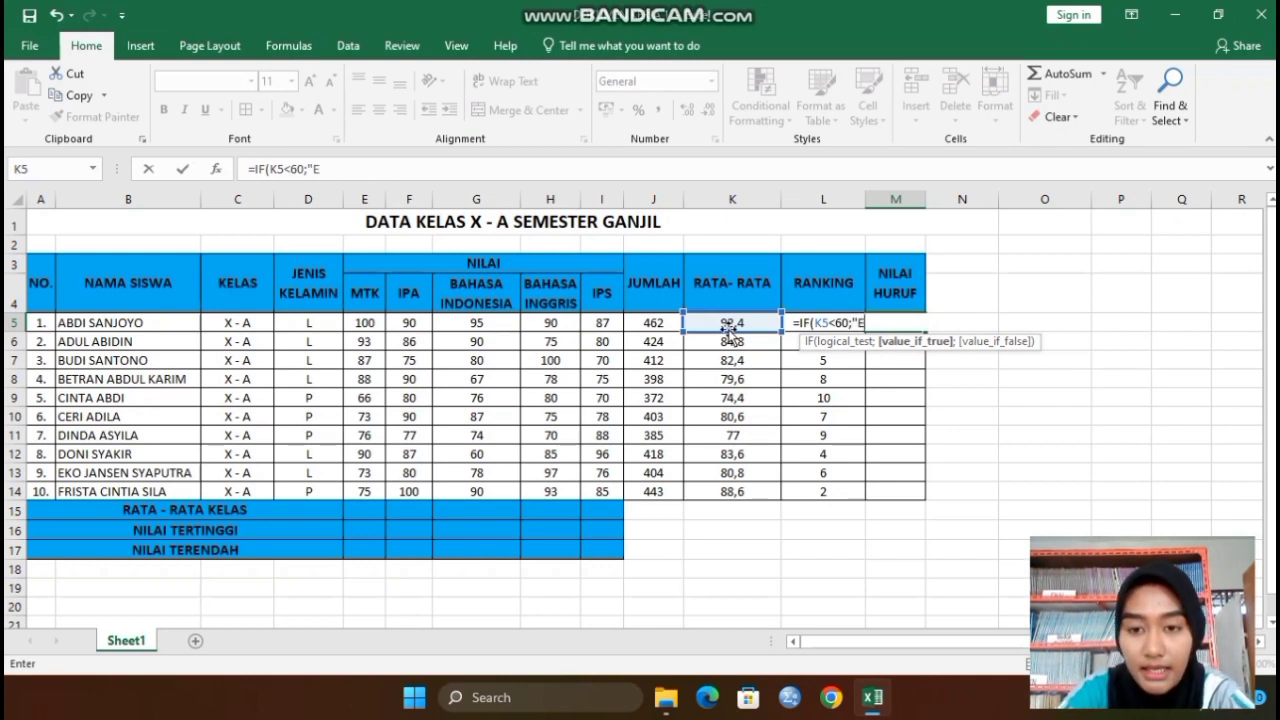
type("\"")
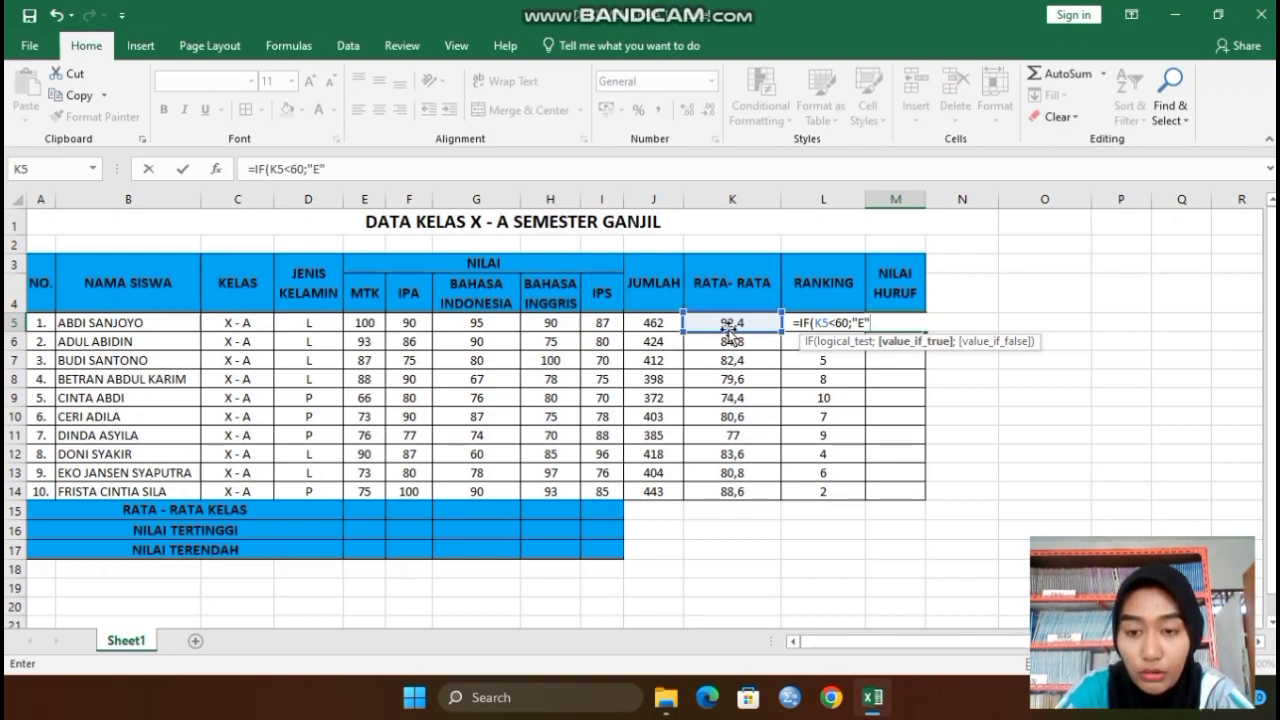
type(";")
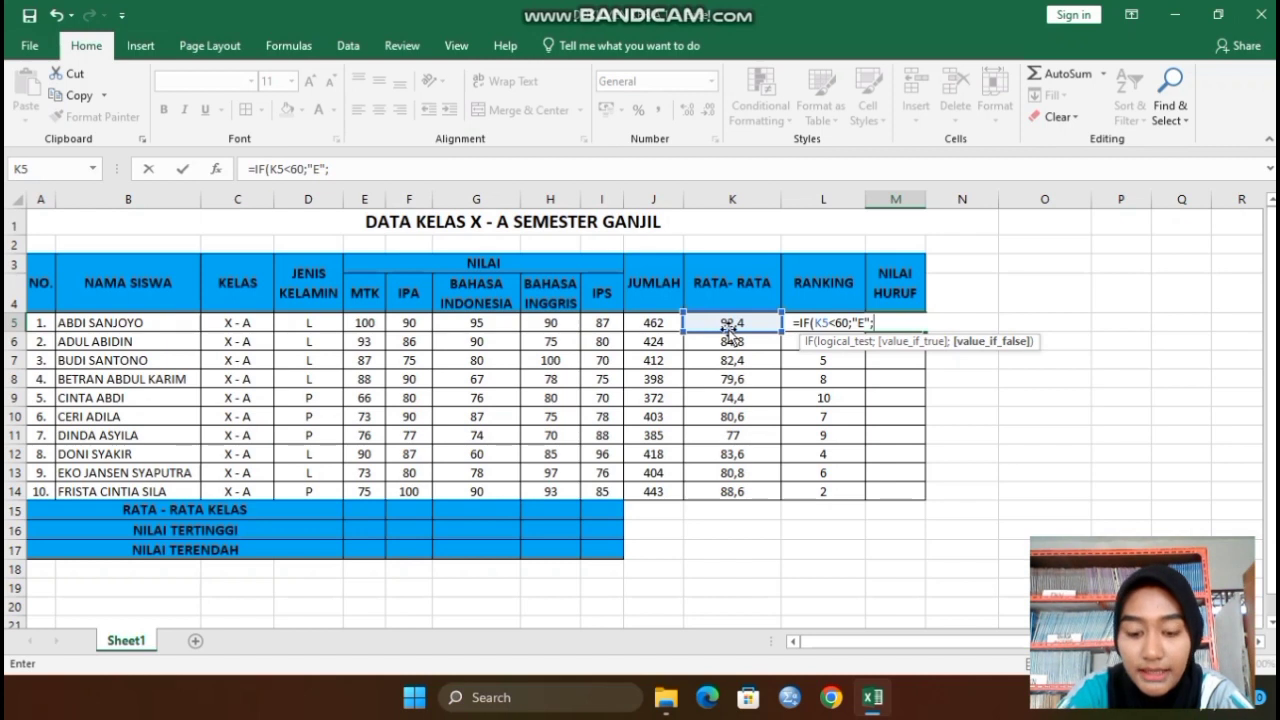
Extend the M5 formula with the nested condition IF(K5<75;"D"; for averages below 75
type("IF")
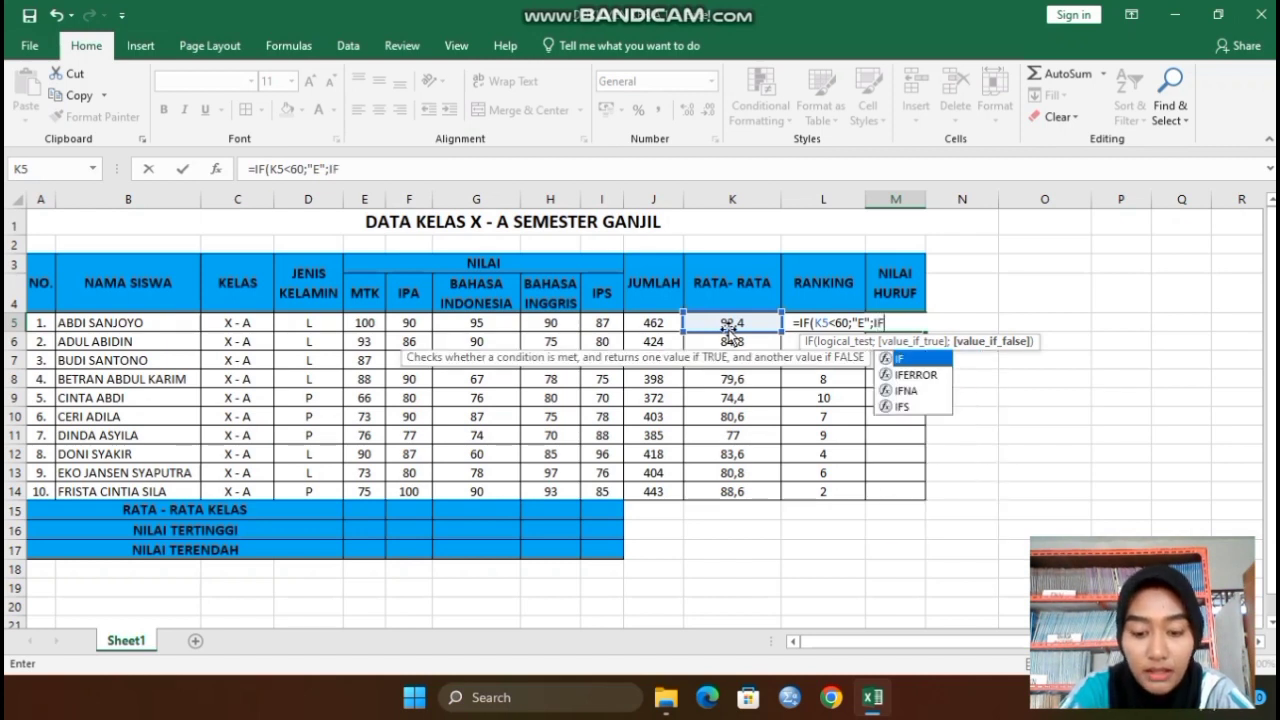
type("(")
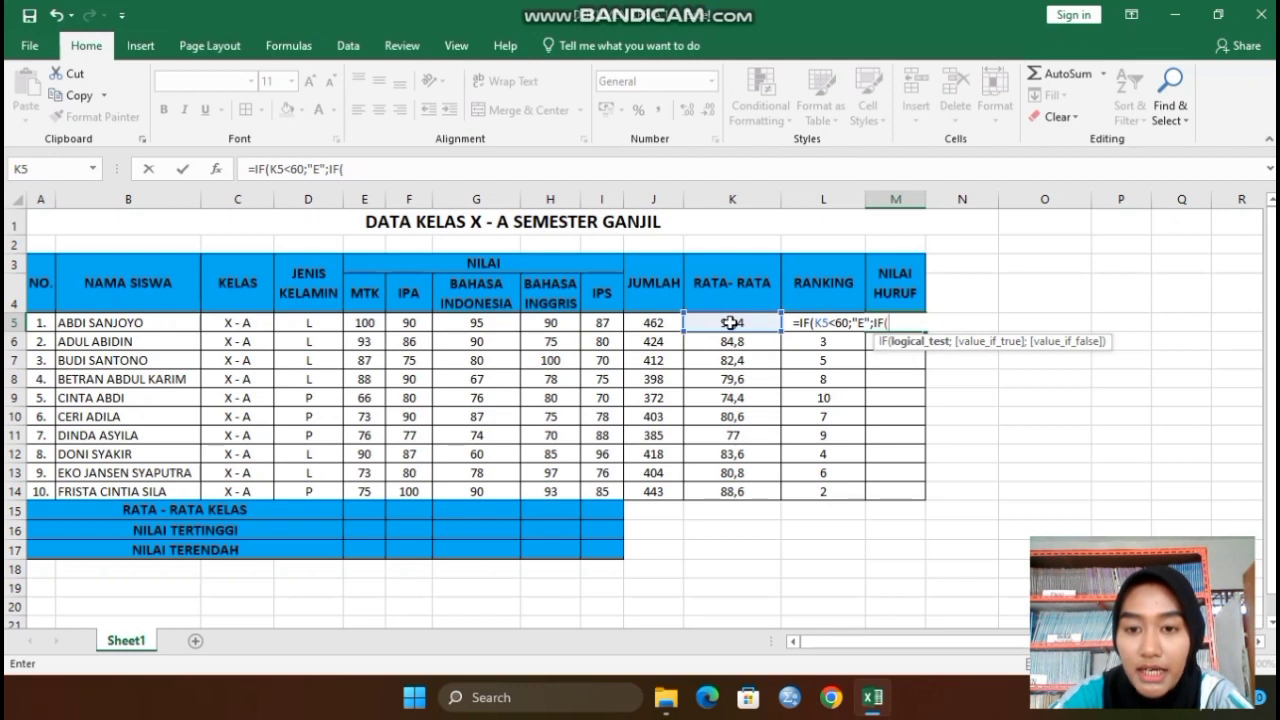
left_click(731, 322)
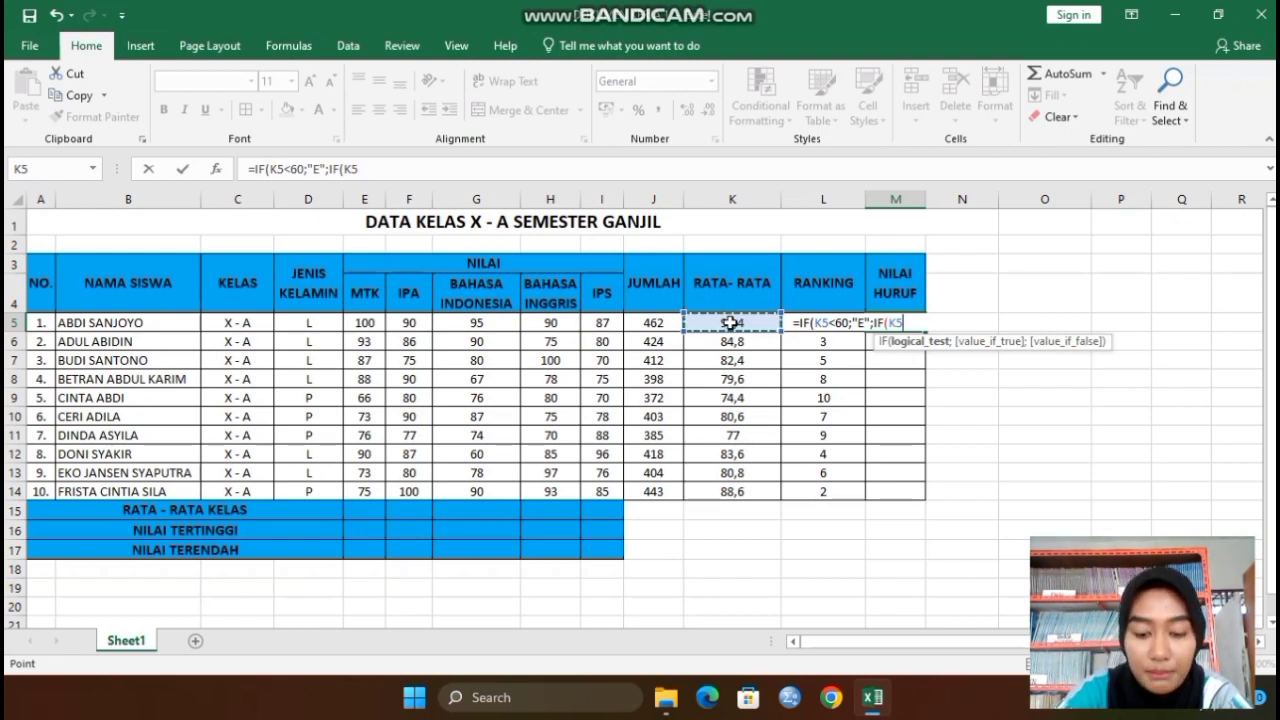
type("<")
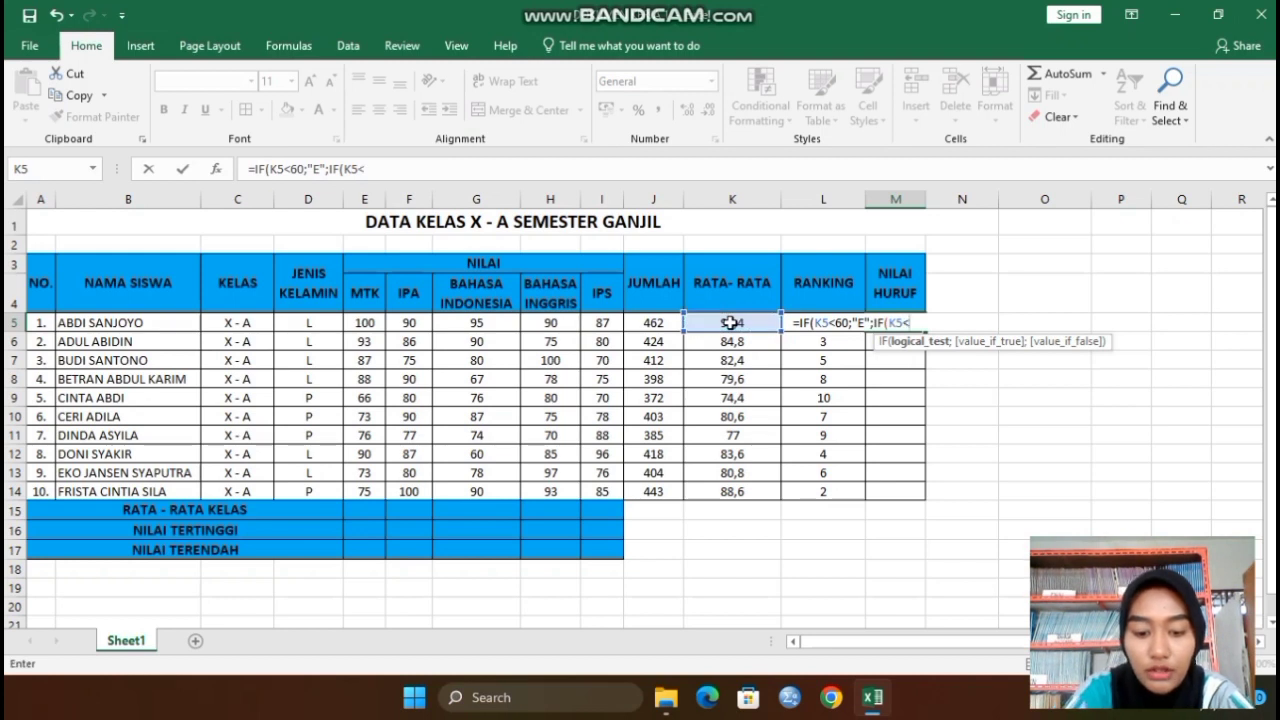
type("75")
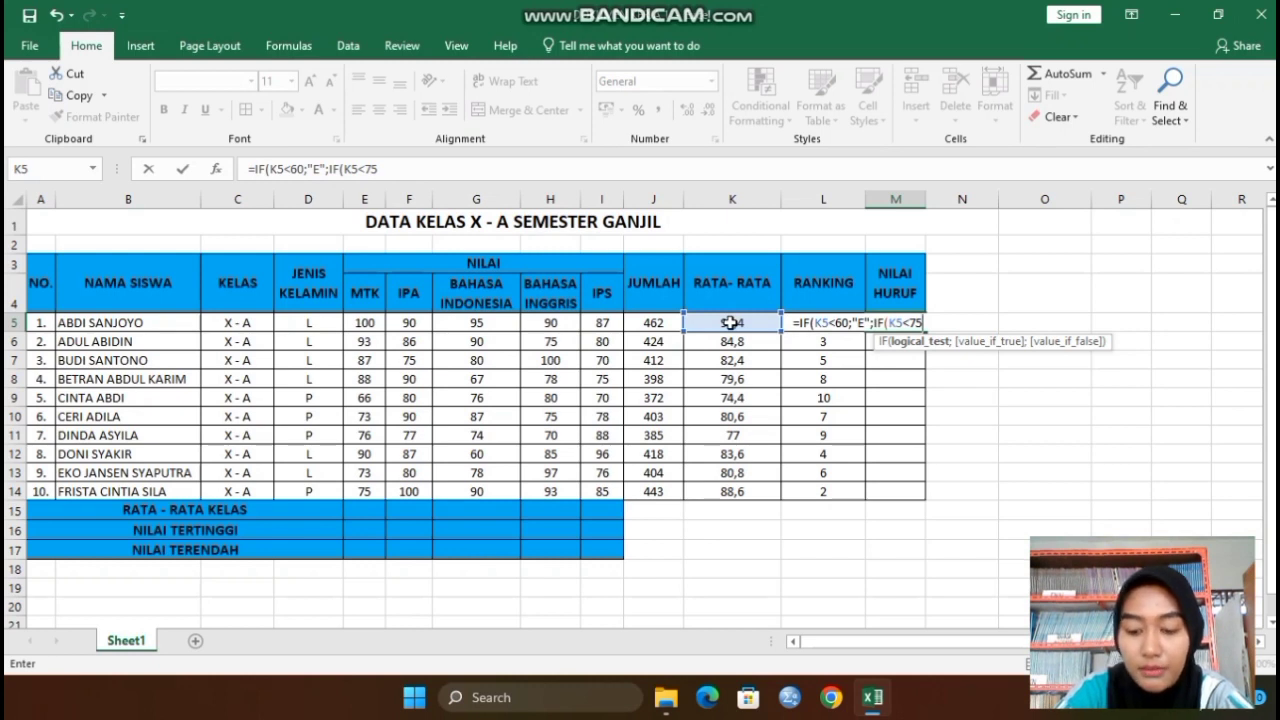
type(";")
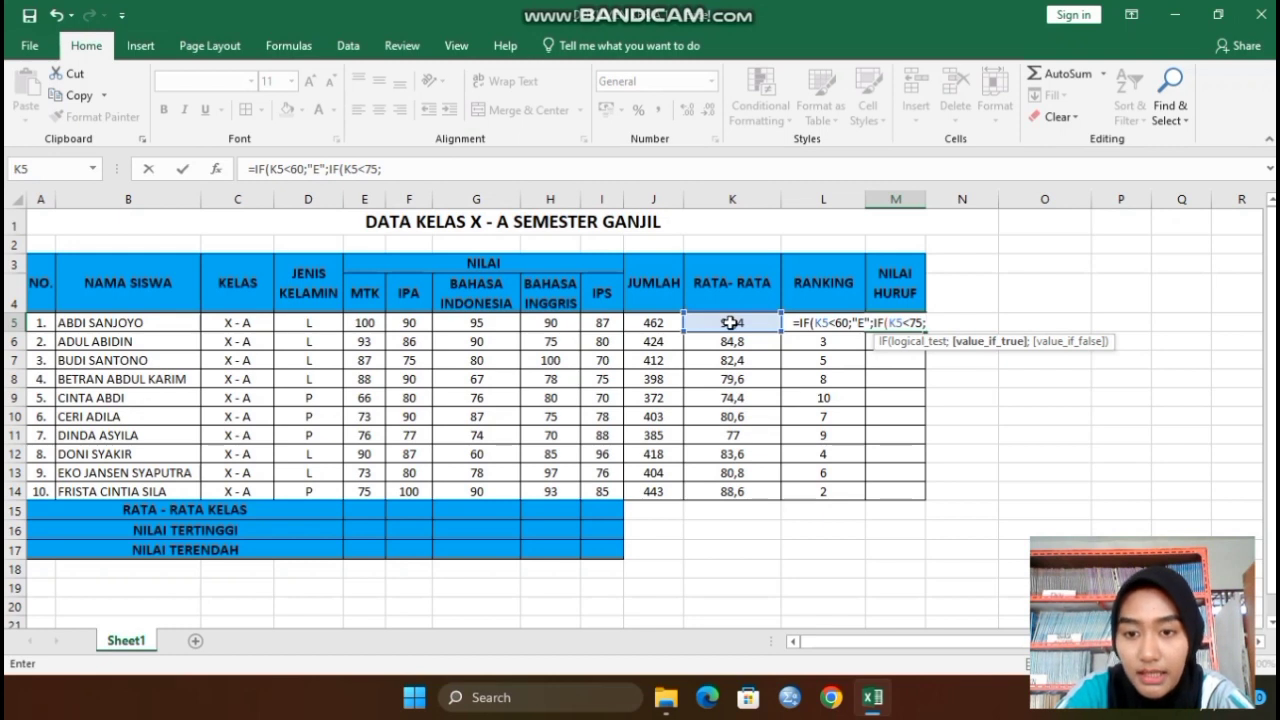
type("\"D\"")
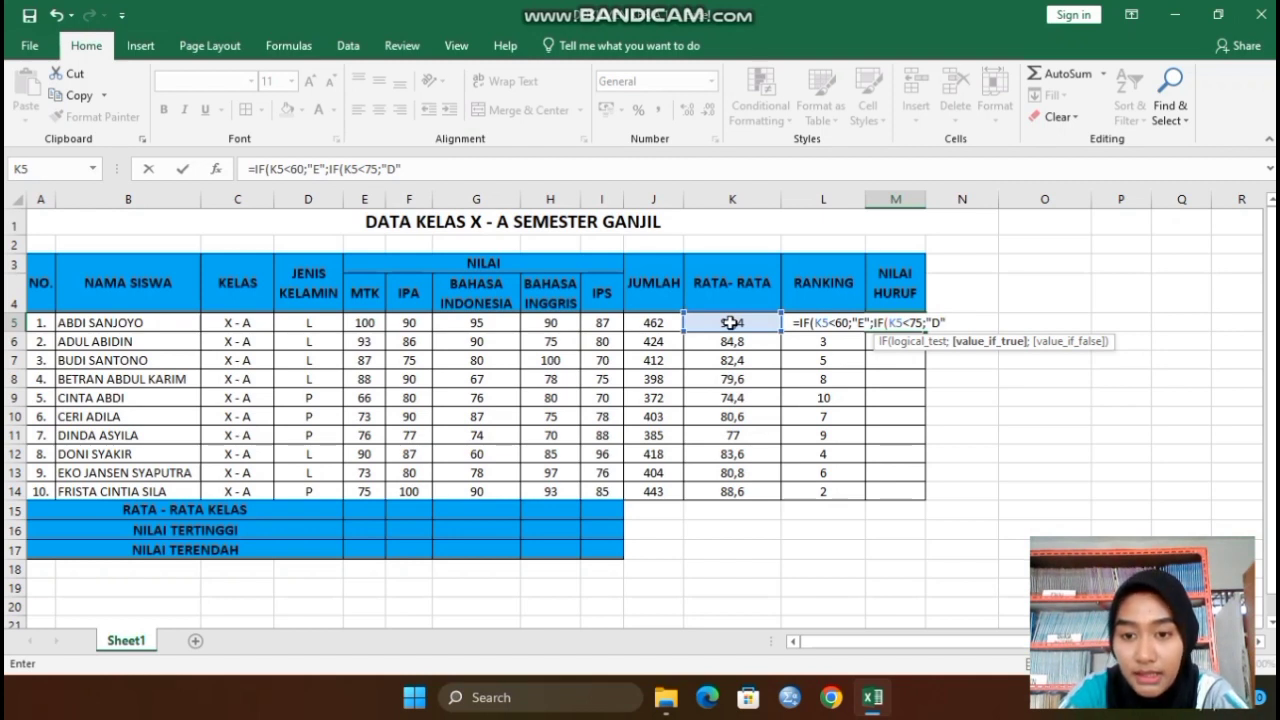
type(";")
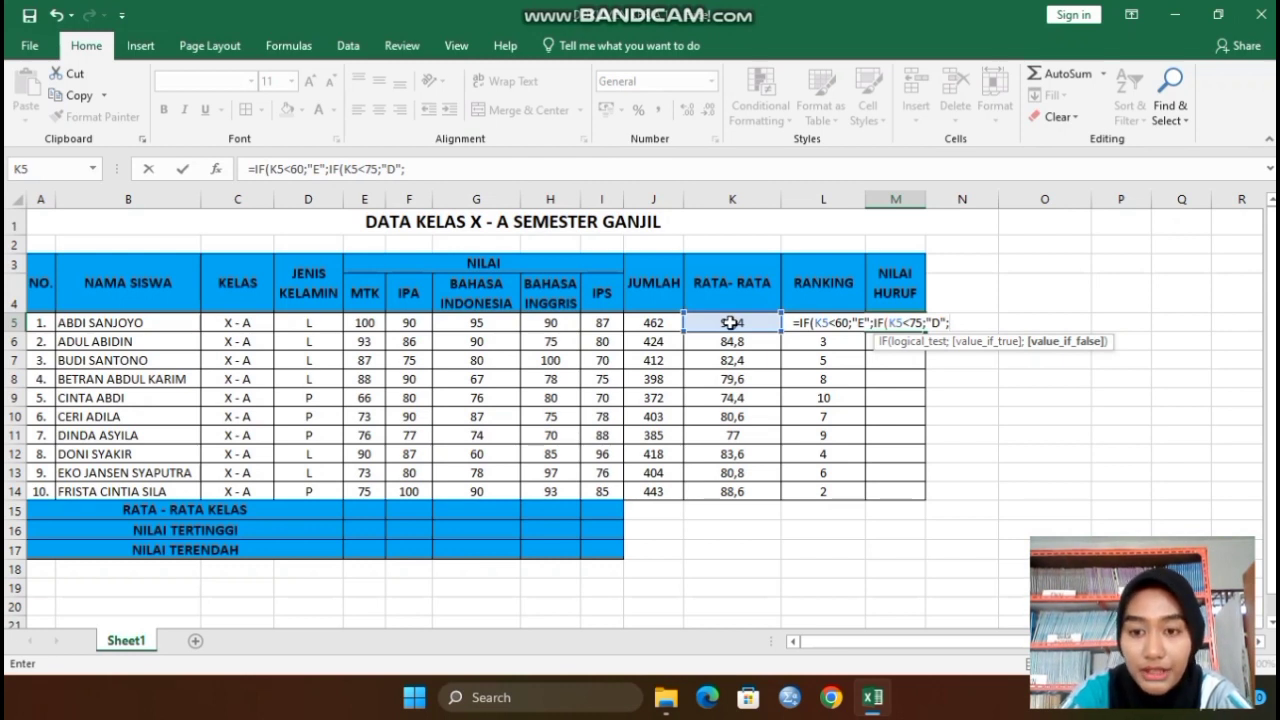
Extend the M5 formula with the nested condition IF(K5<85;"C"; for averages below 85
type("IF")
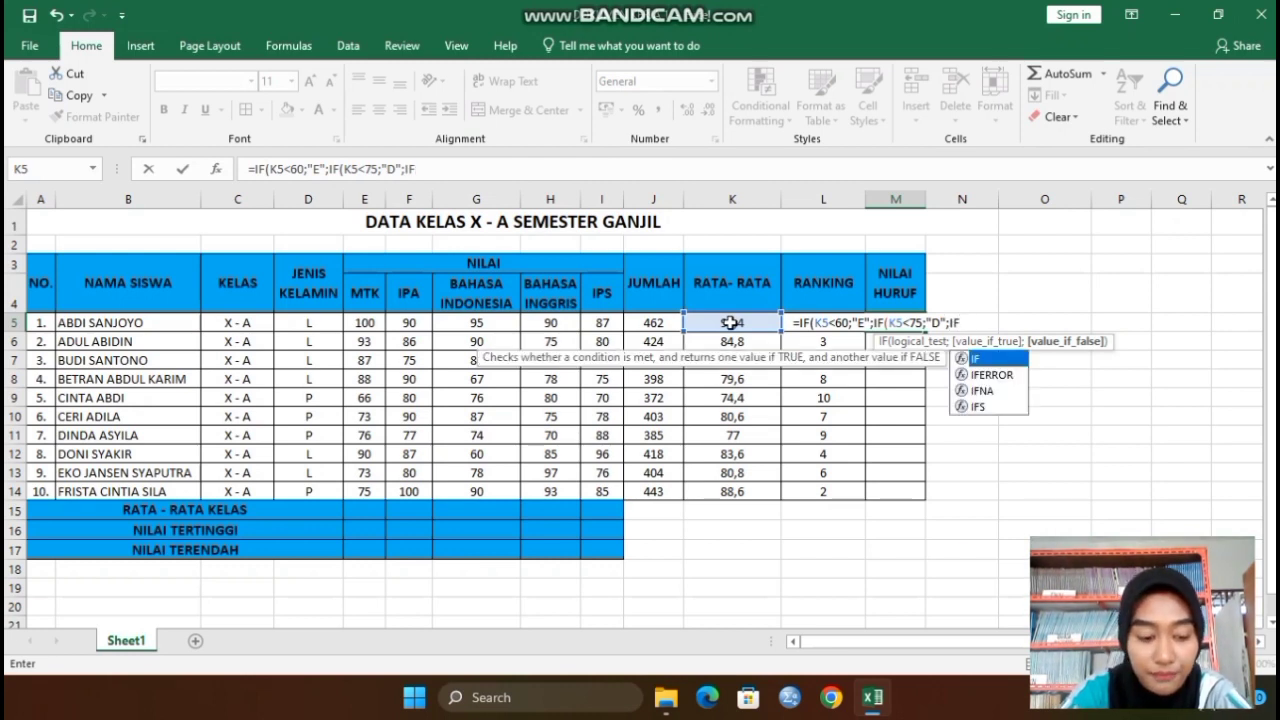
type("(")
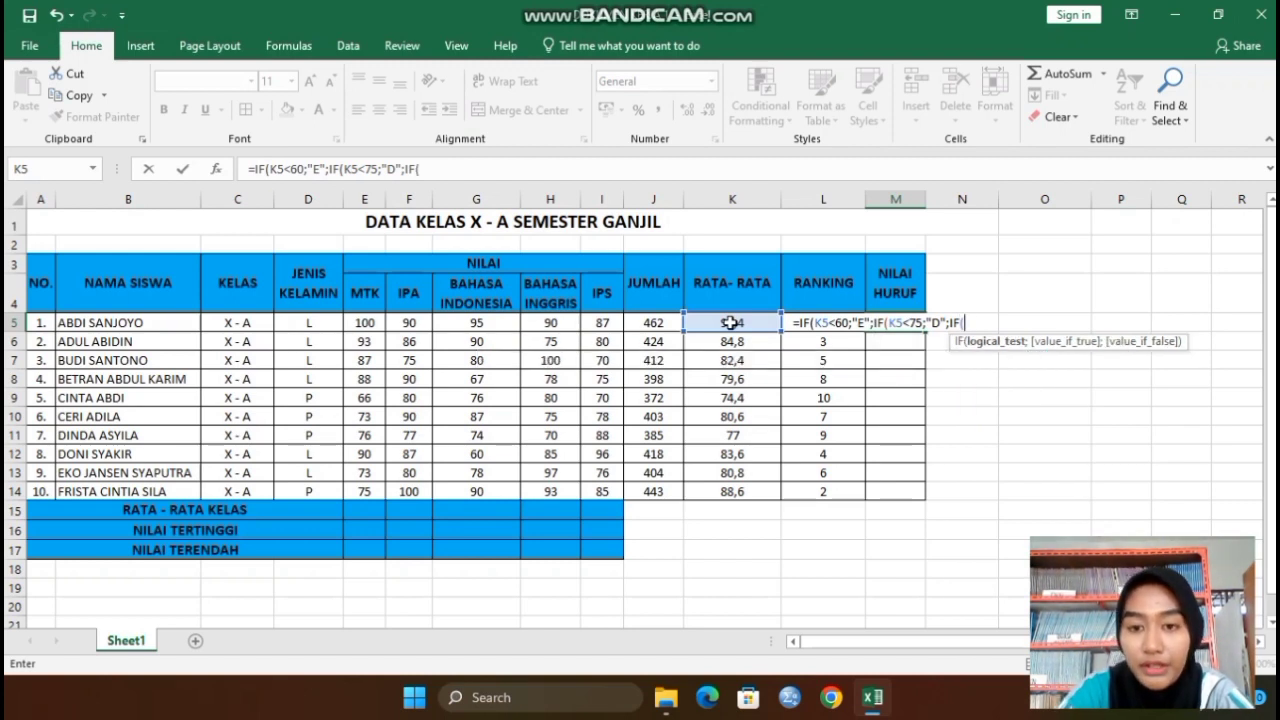
left_click(732, 323)
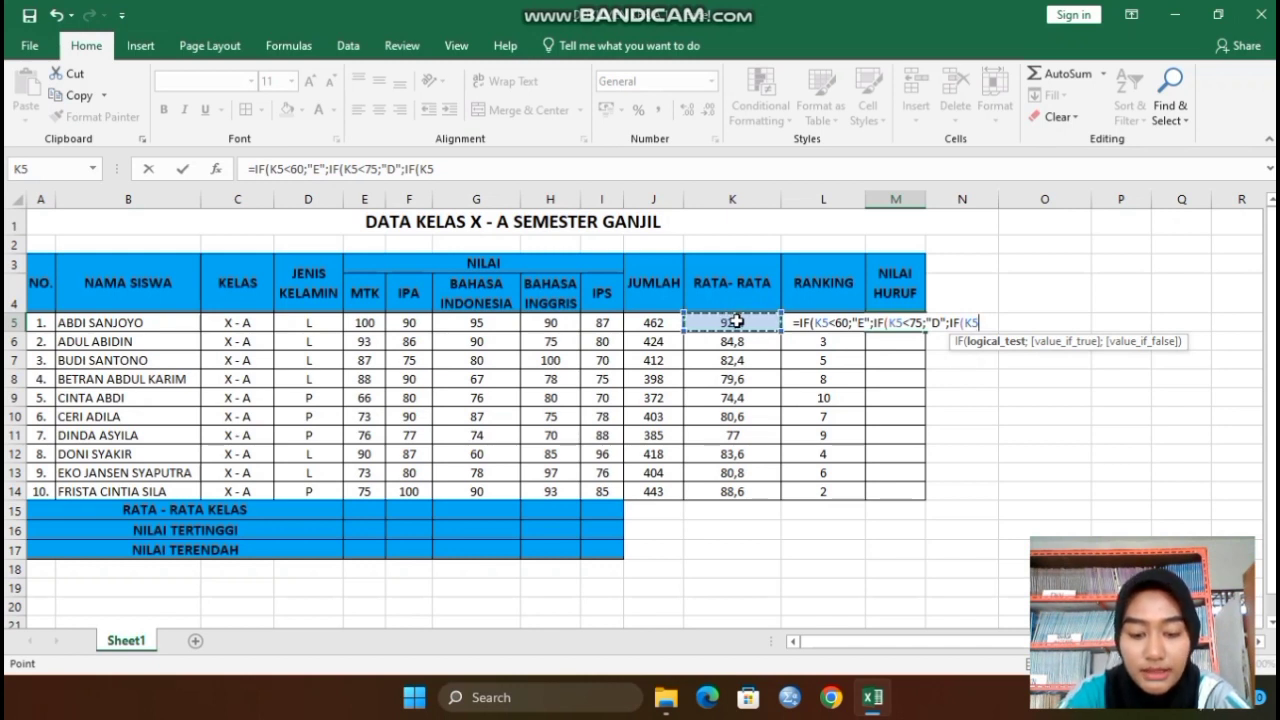
type("<85")
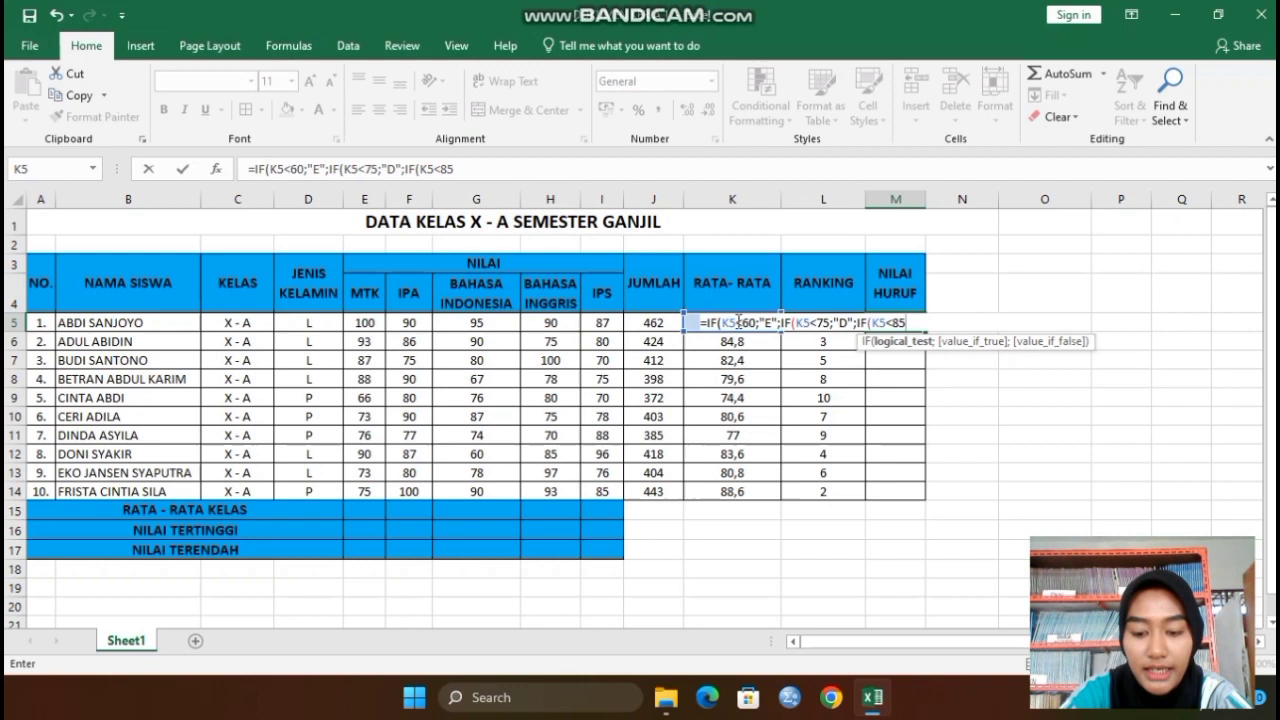
type(";")
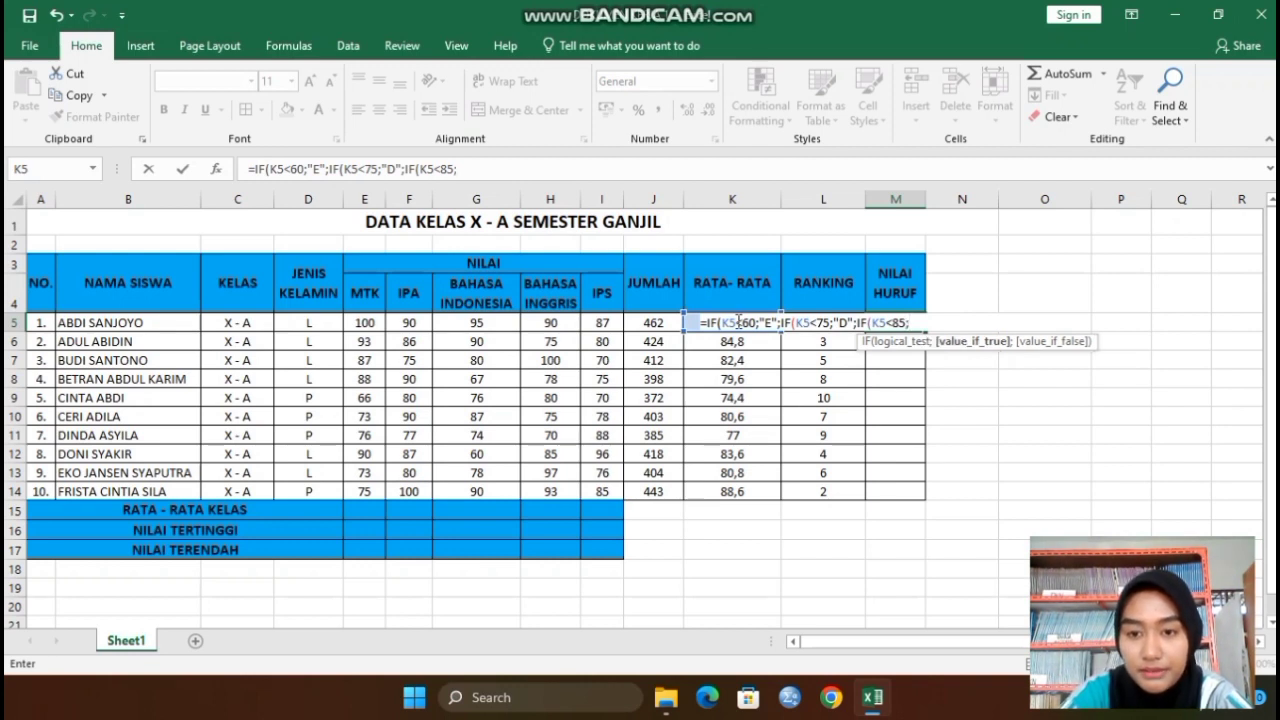
type("\"")
type("C;")
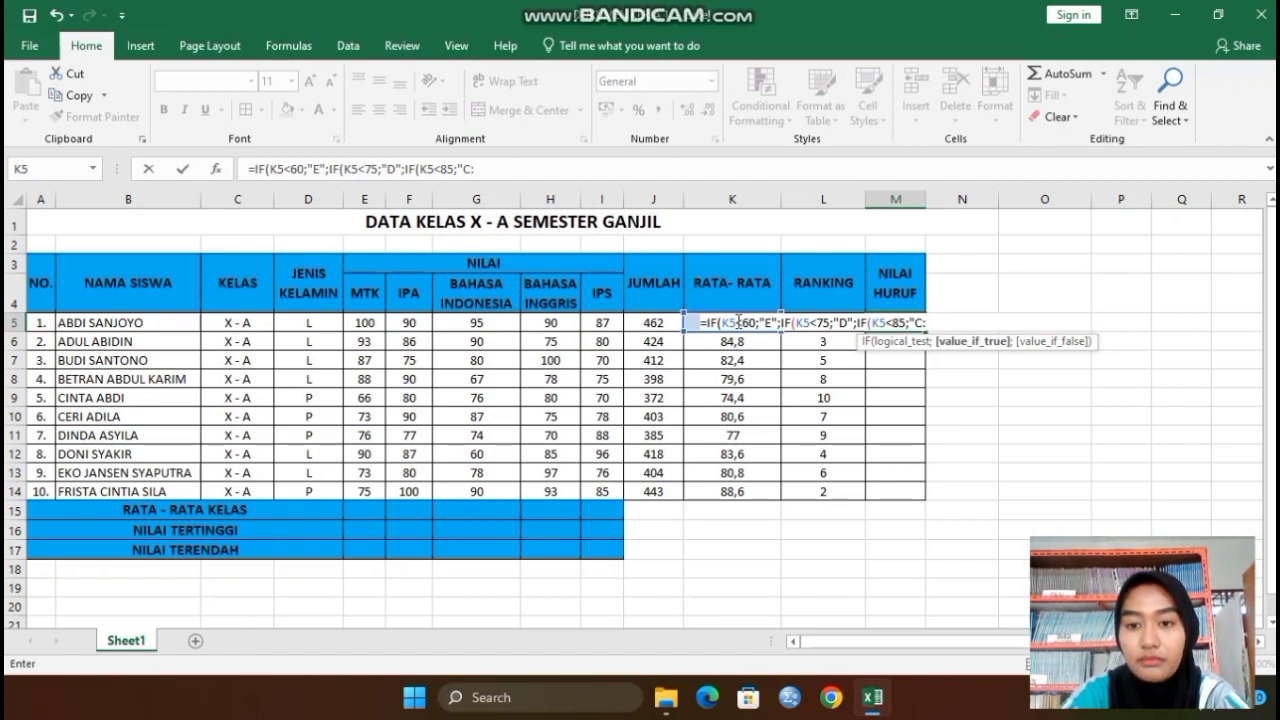
key("BackSpace")
type("\";")
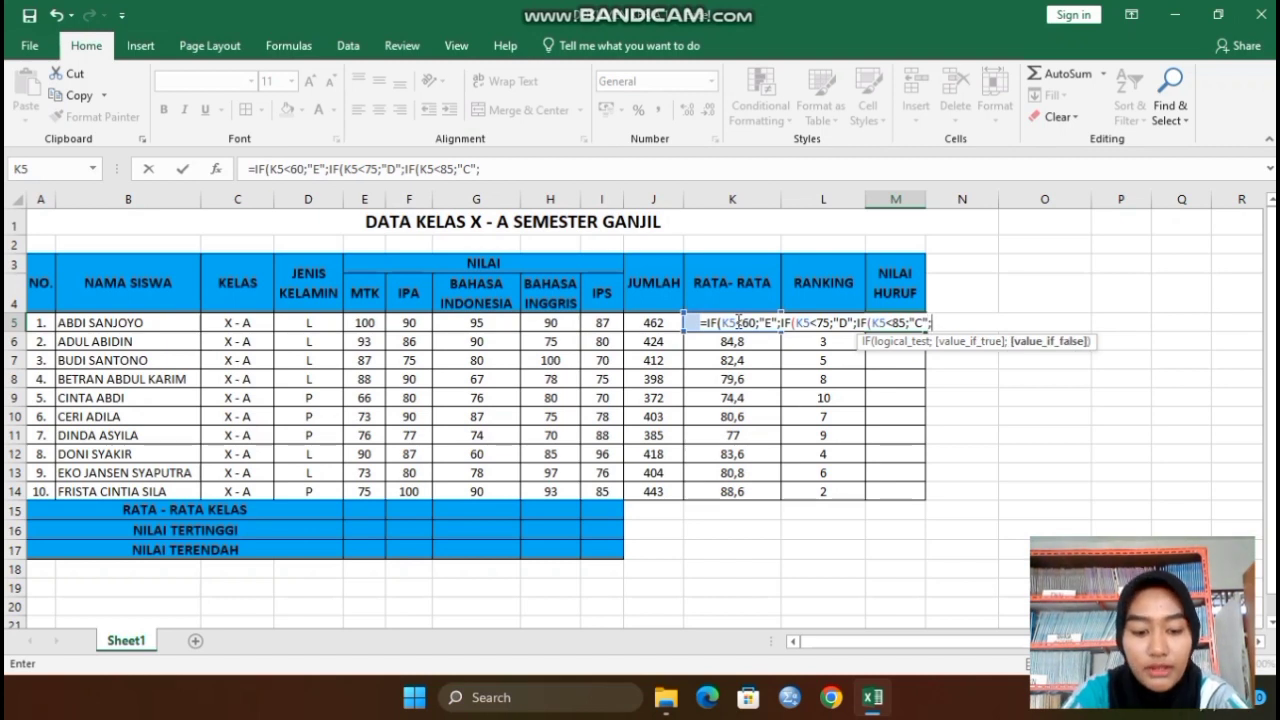
Add the nested condition IF(K5<95;"B"; to the M5 formula for averages below 95
type("IF")
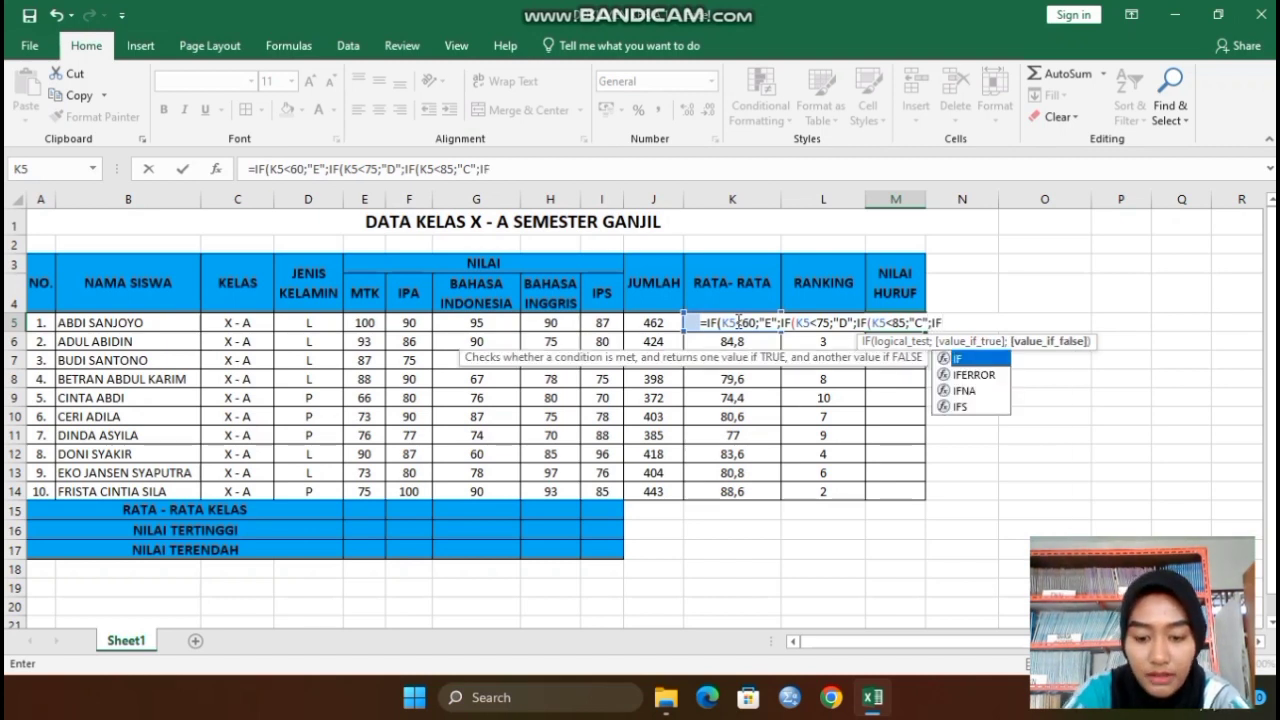
type("(")
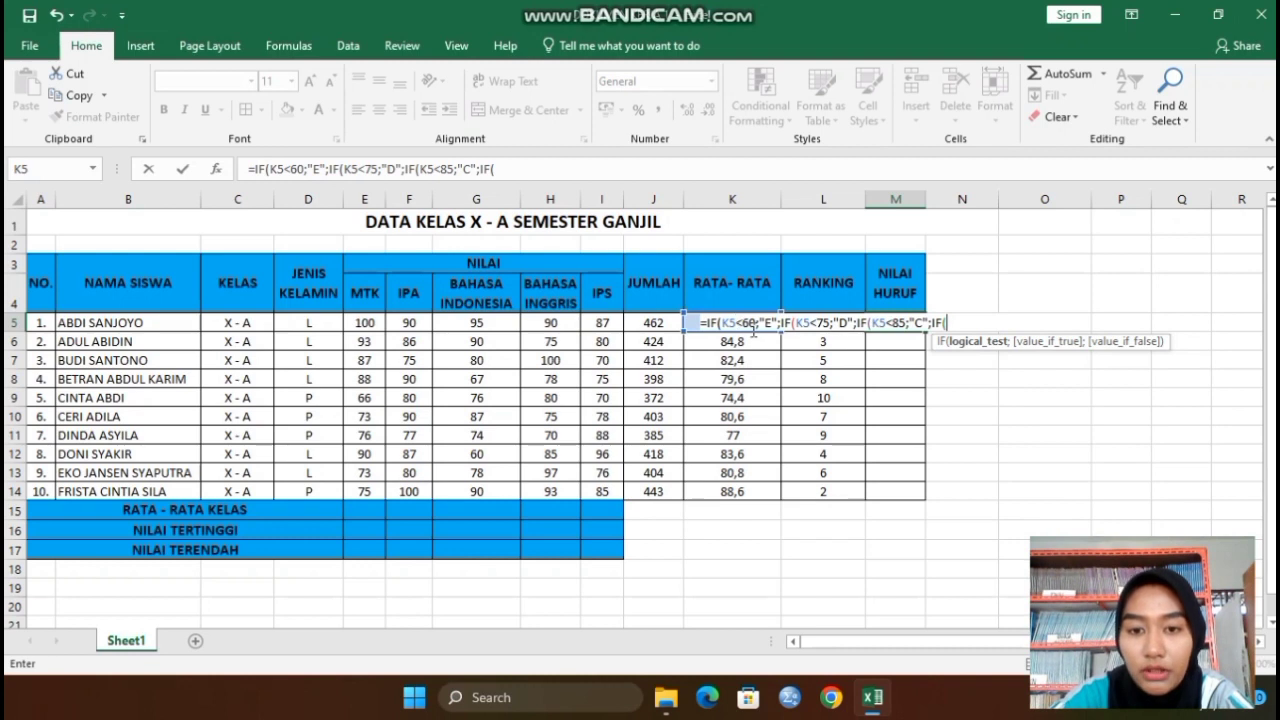
left_click(689, 322)
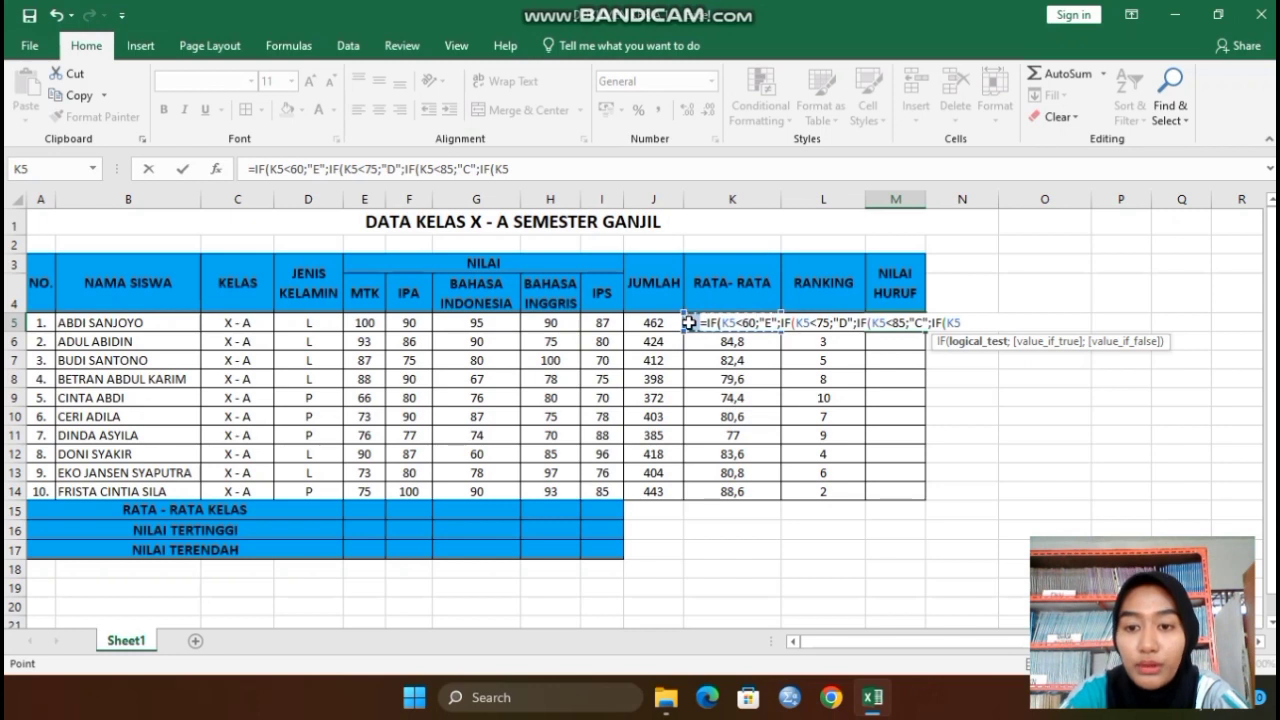
type("<9")
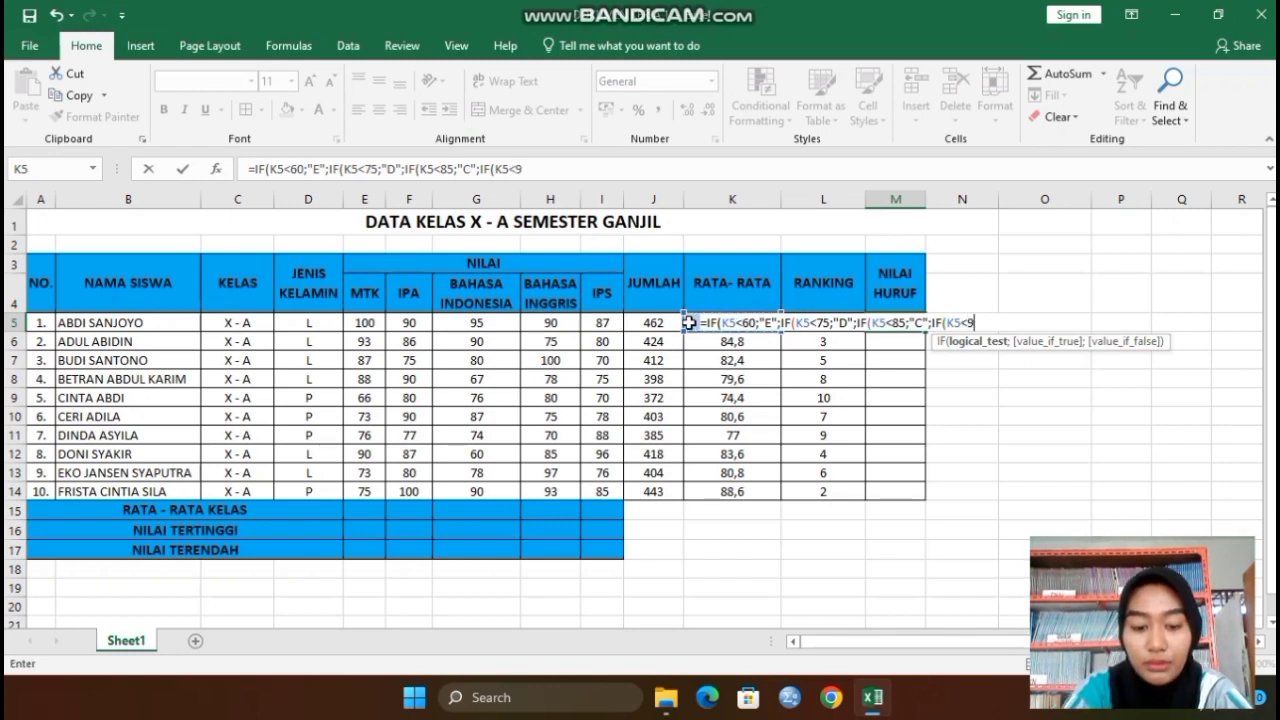
type("5")
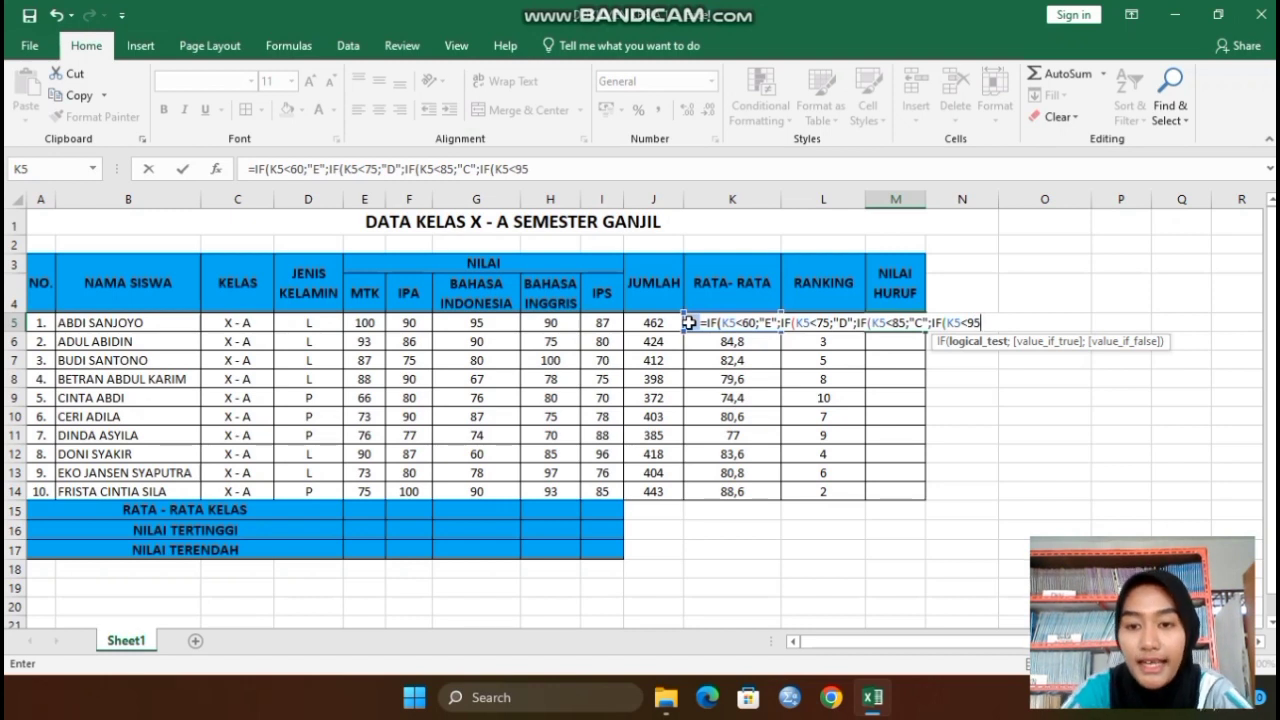
type(";")
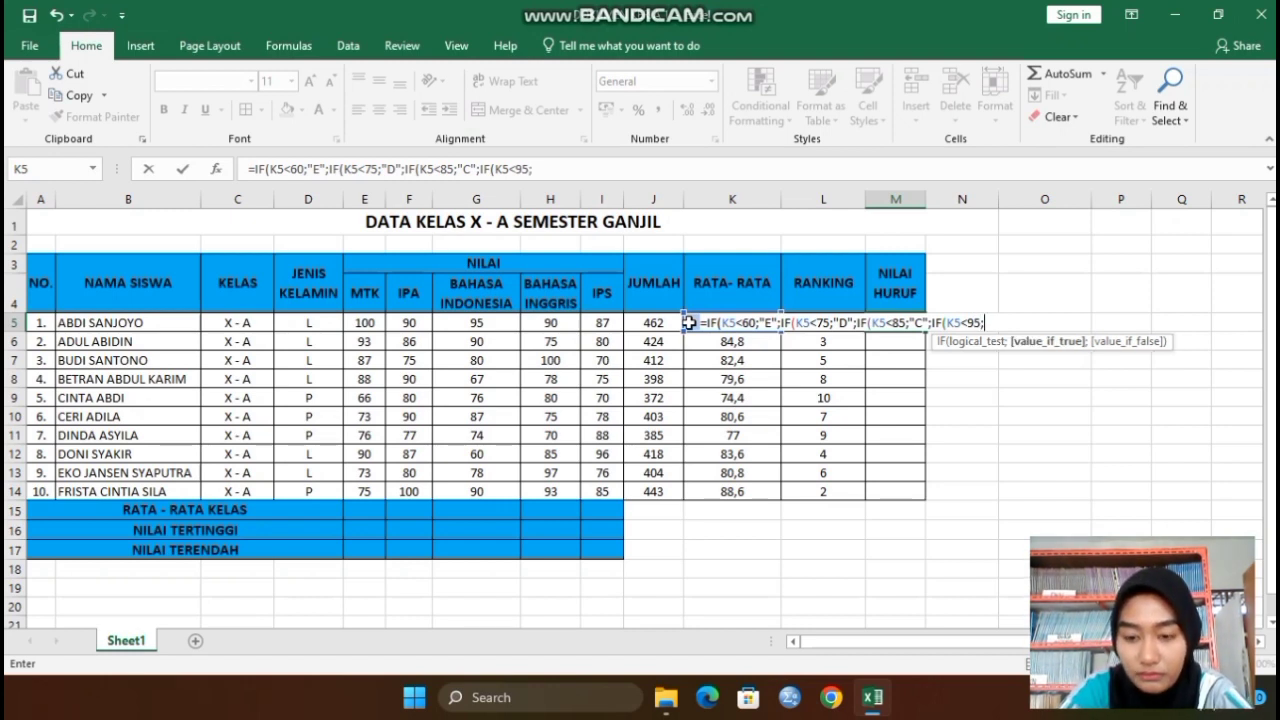
type("\"B\"")
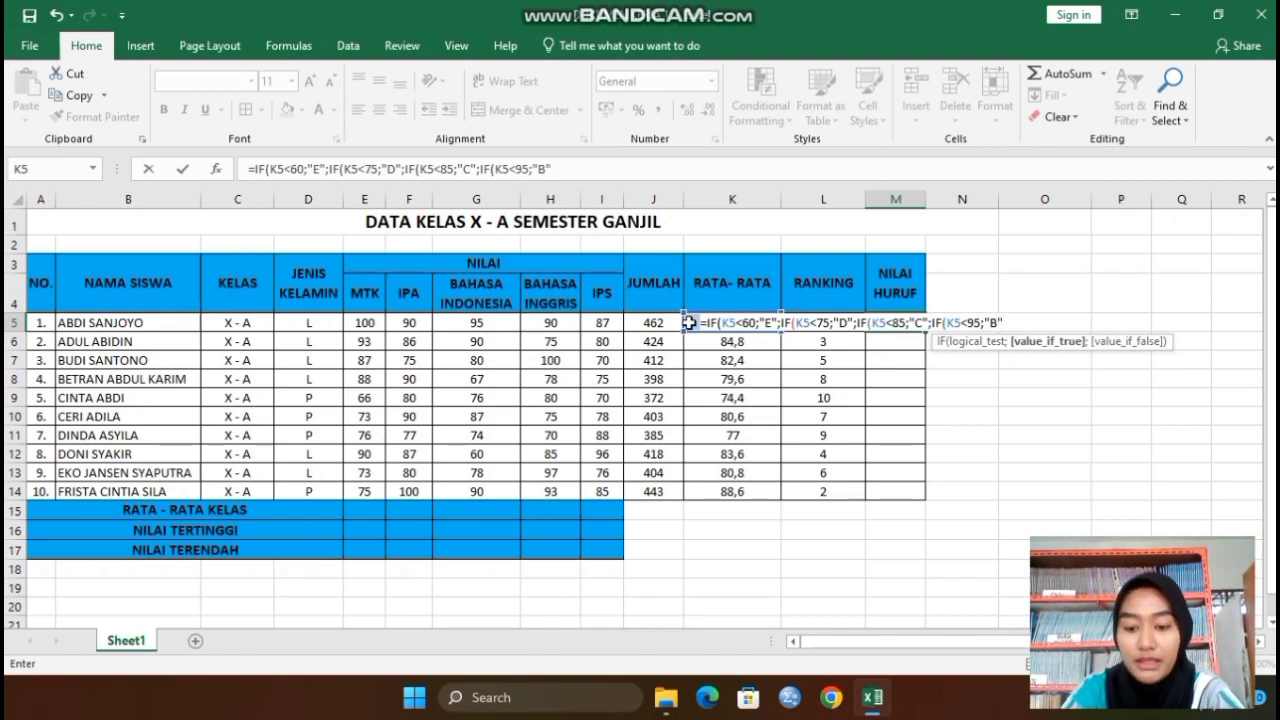
type(";")
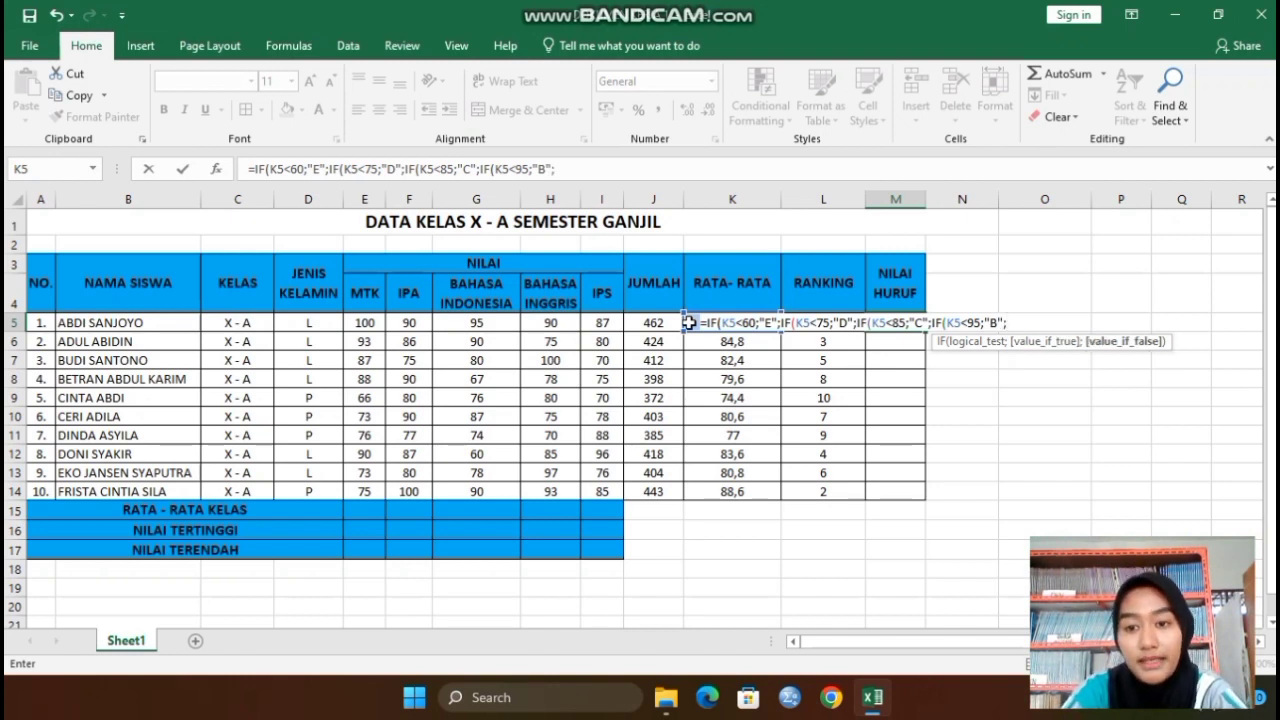
type("IF")
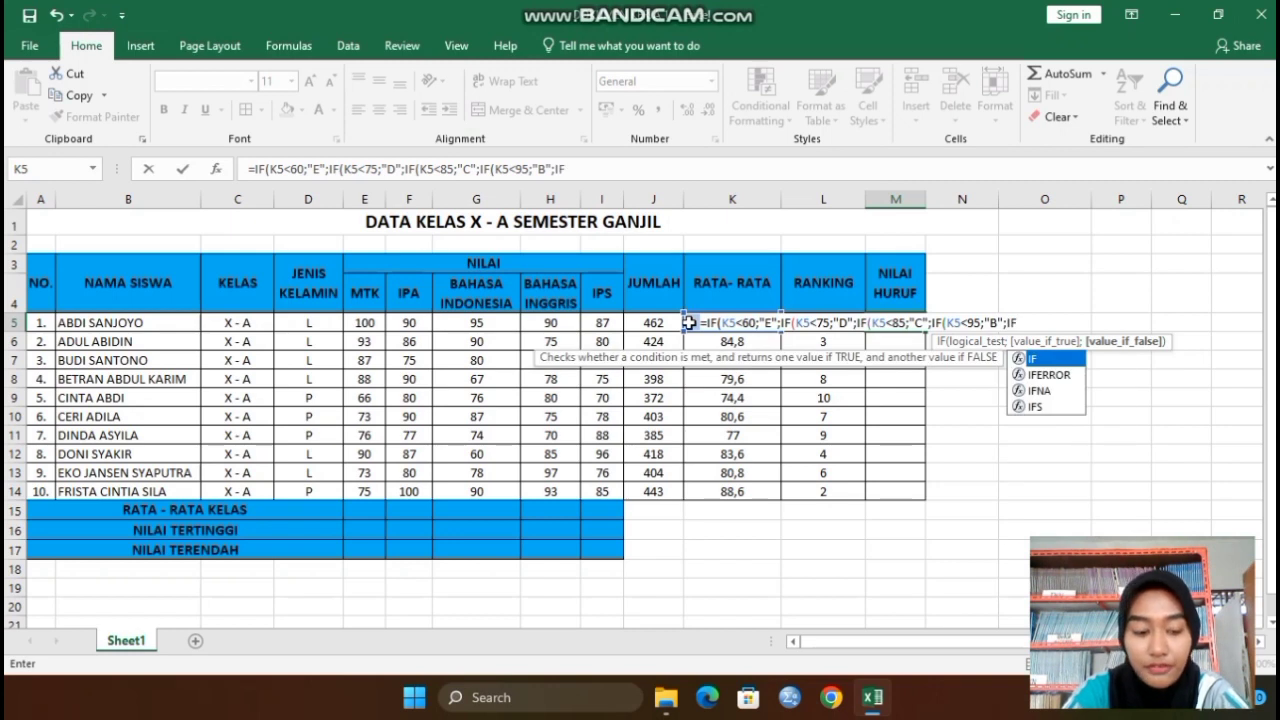
type("(")
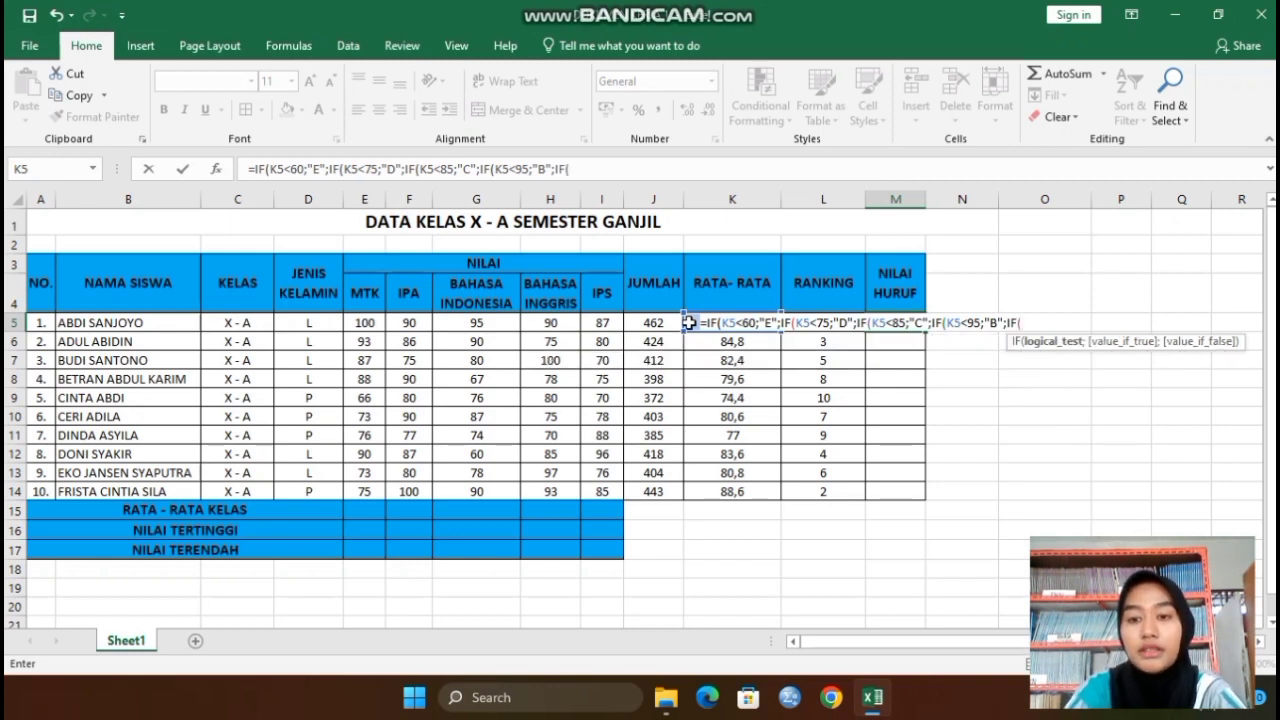
key("BackSpace")
key("BackSpace")
key("BackSpace")
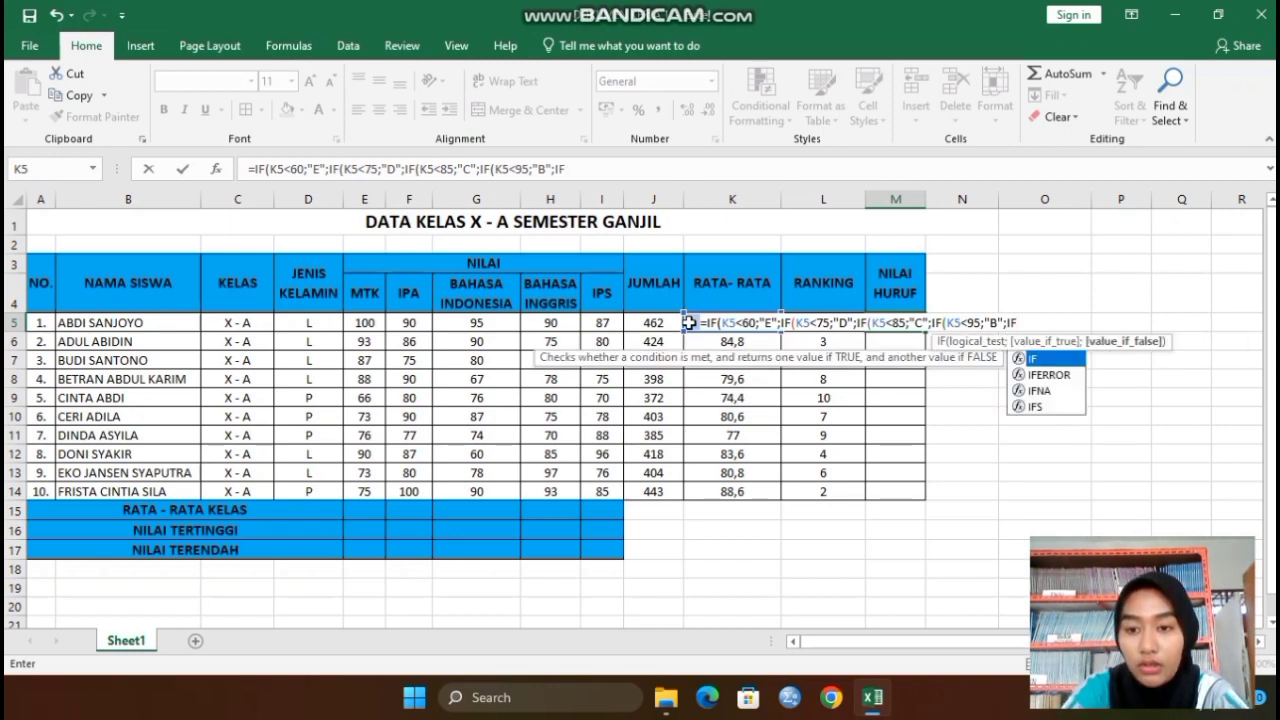
key("BackSpace")
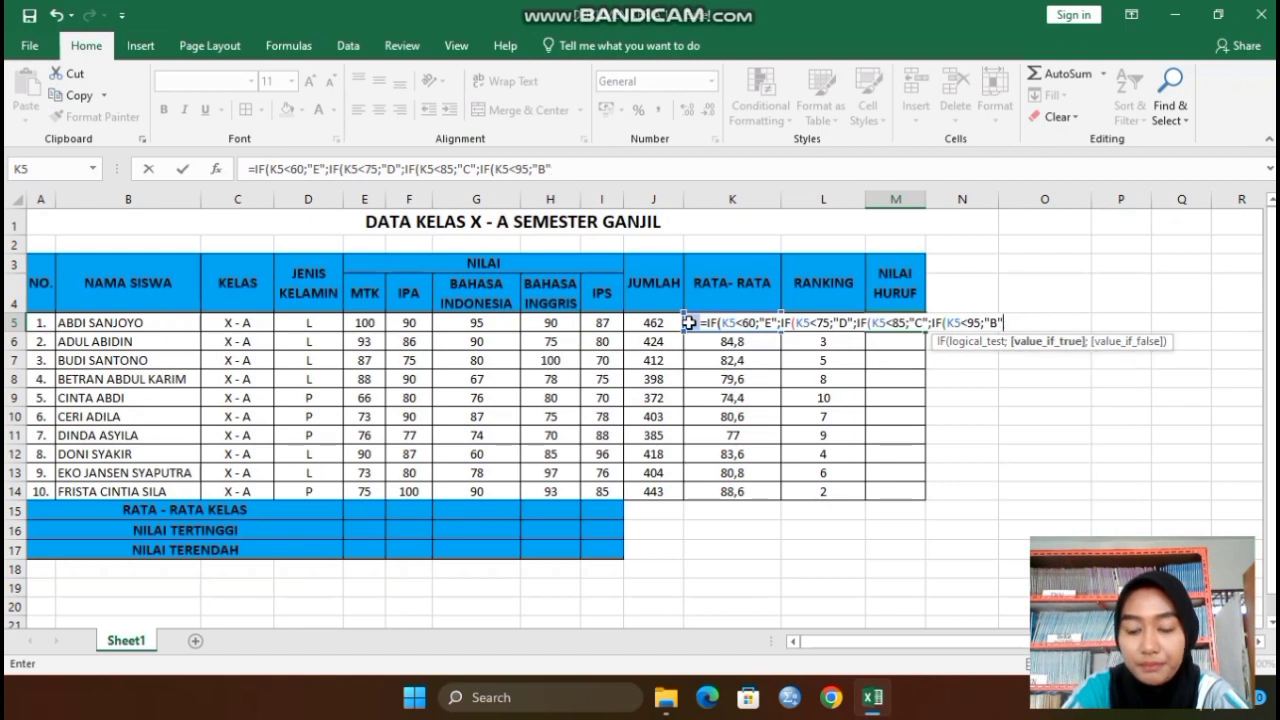
Finish the M5 formula with "A" as the remaining result, close all four IF functions, and fill it down to M14
type(";")
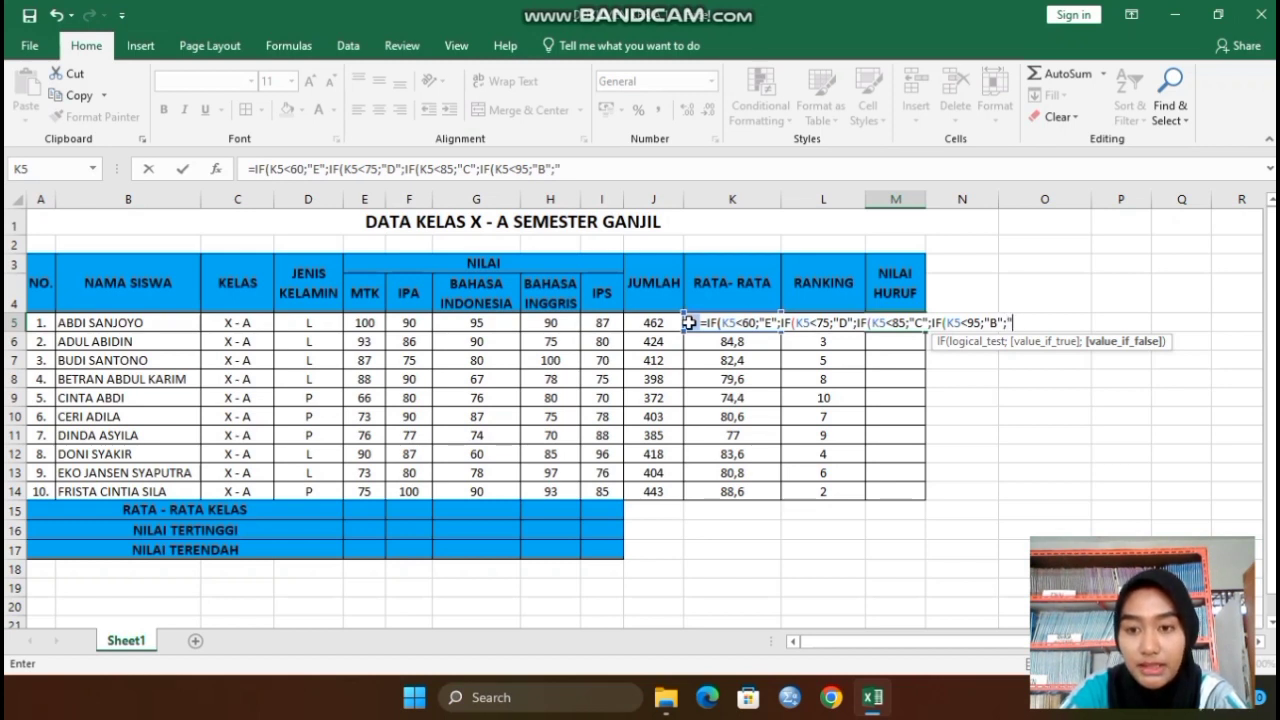
type("A\"")
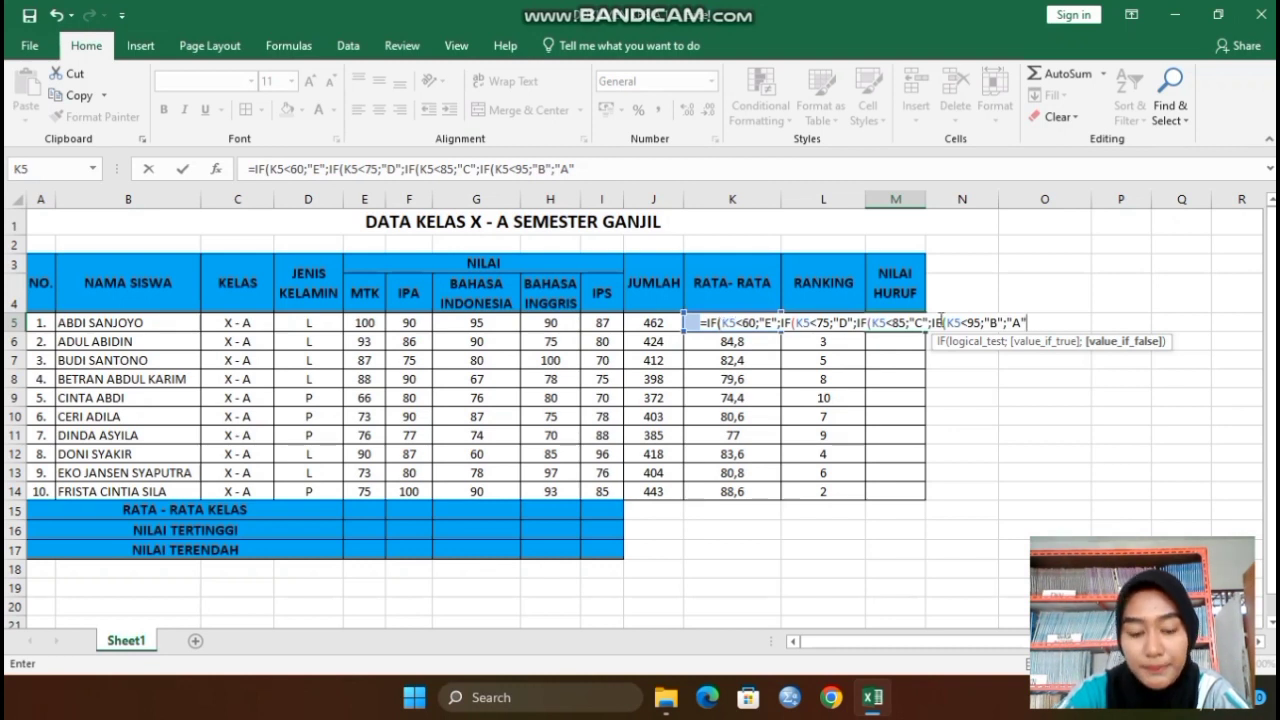
type("))))")
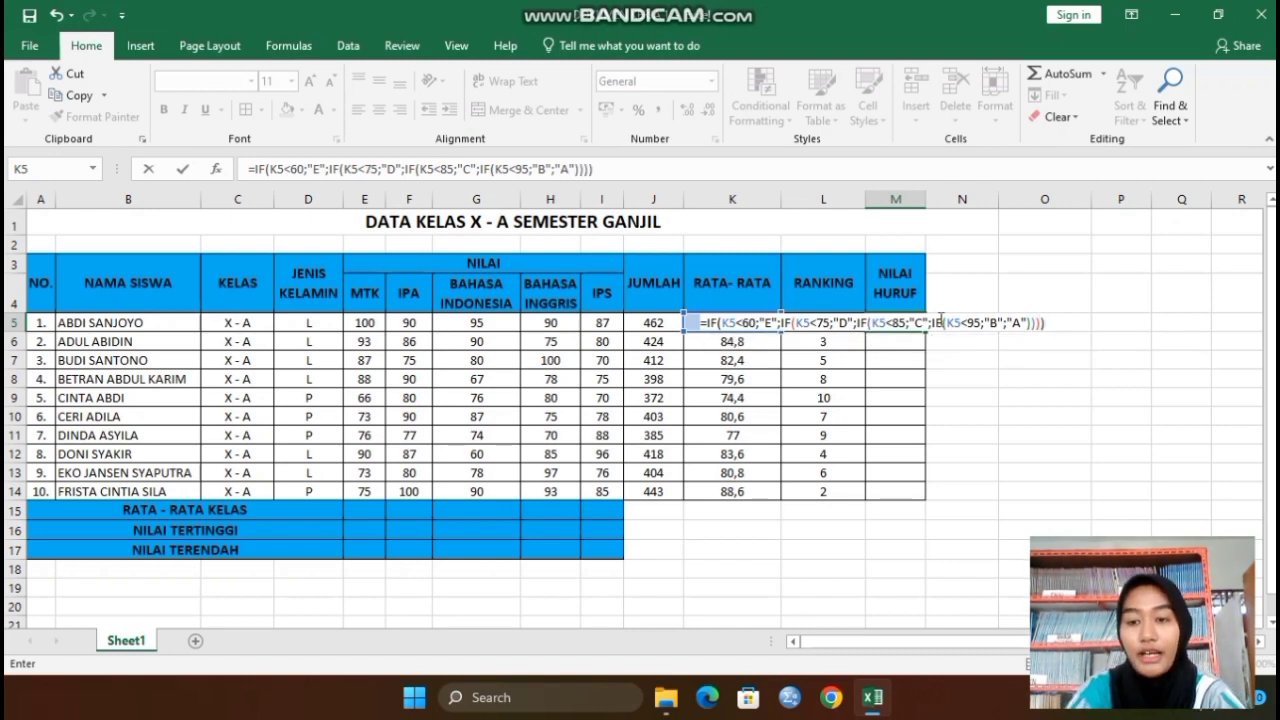
key("Return")
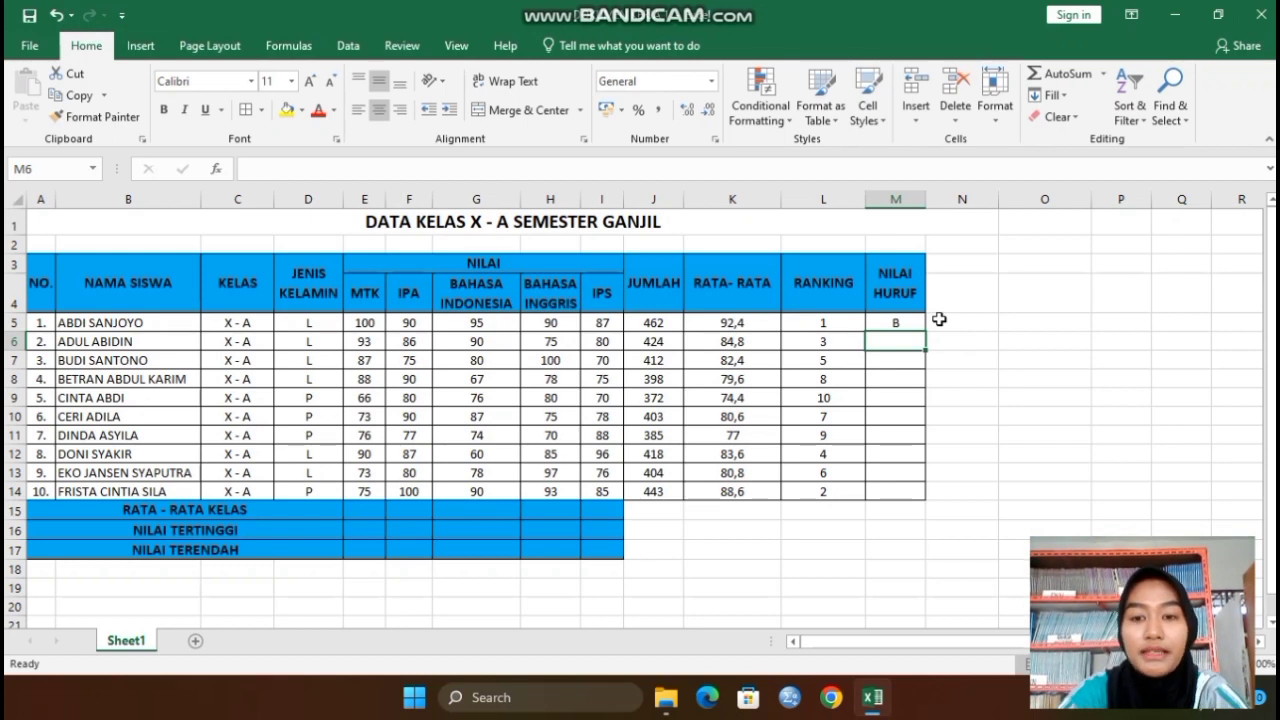
left_click(916, 324)
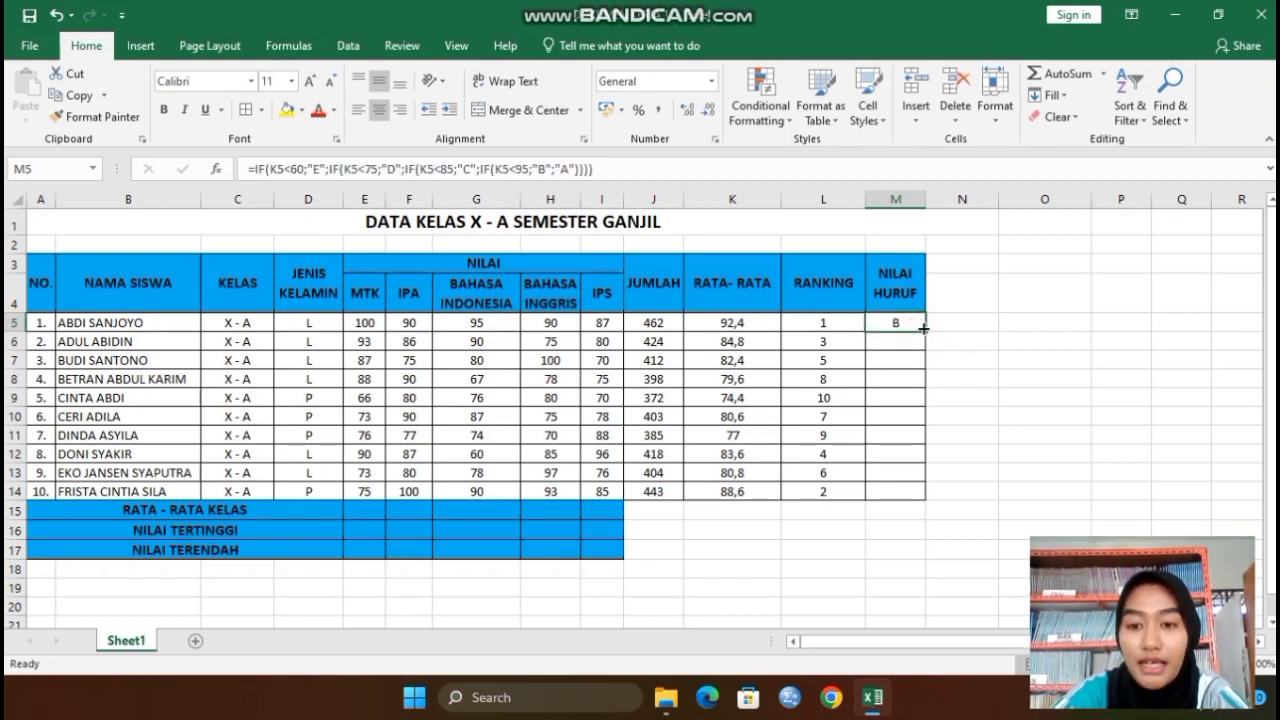
left_click_drag(924, 328, 918, 497)
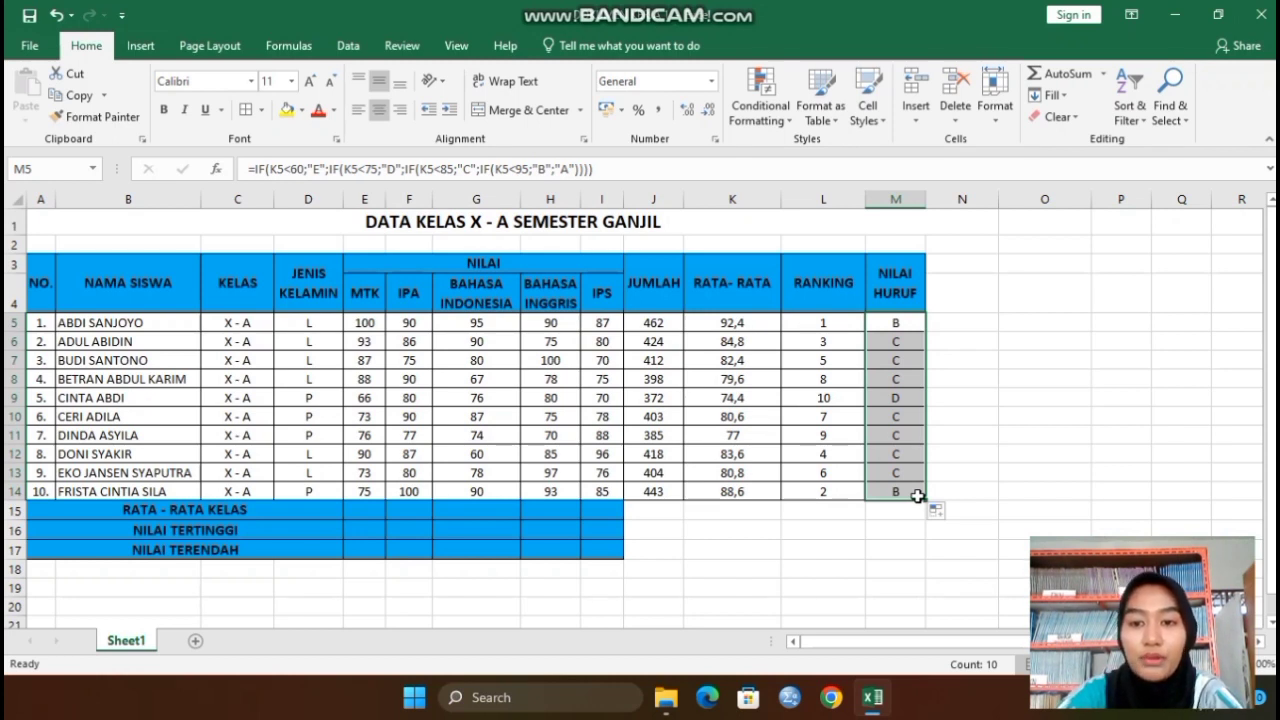
Enter =AVERAGE(E5:E14) in E15 for the RATA - RATA KELAS row and fill it across to I15
left_click(358, 510)
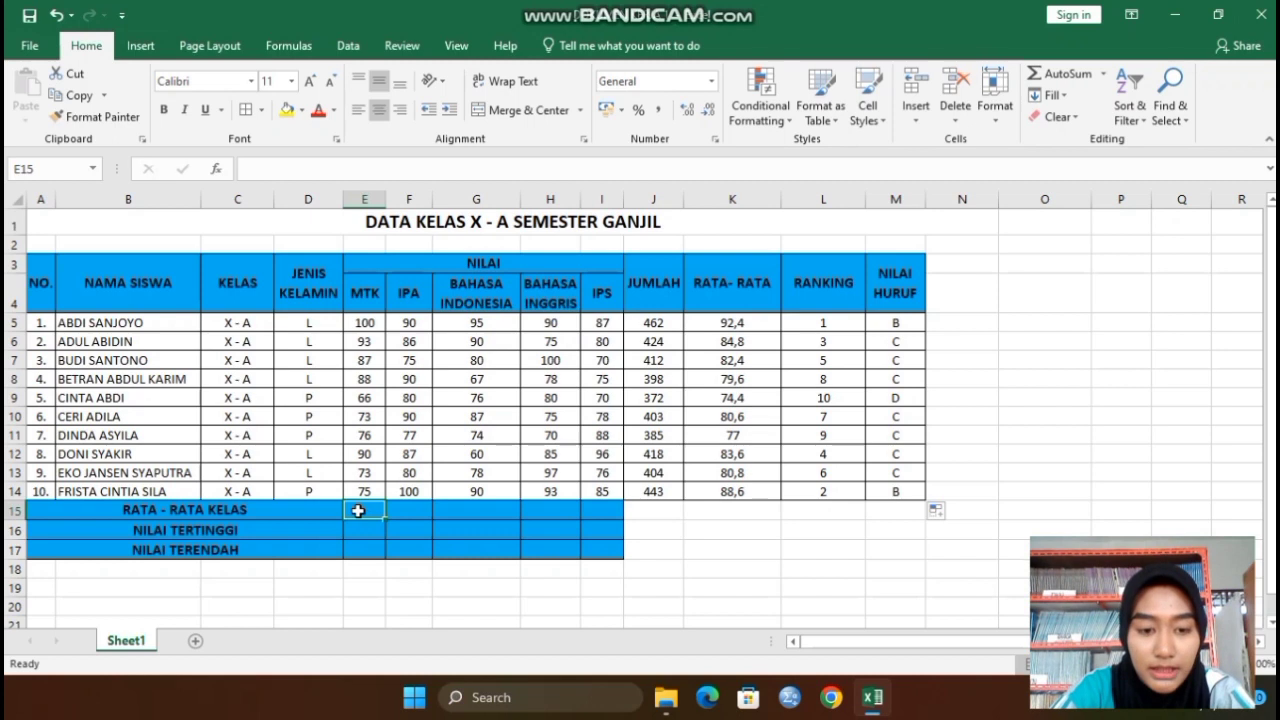
type("=AVERE")
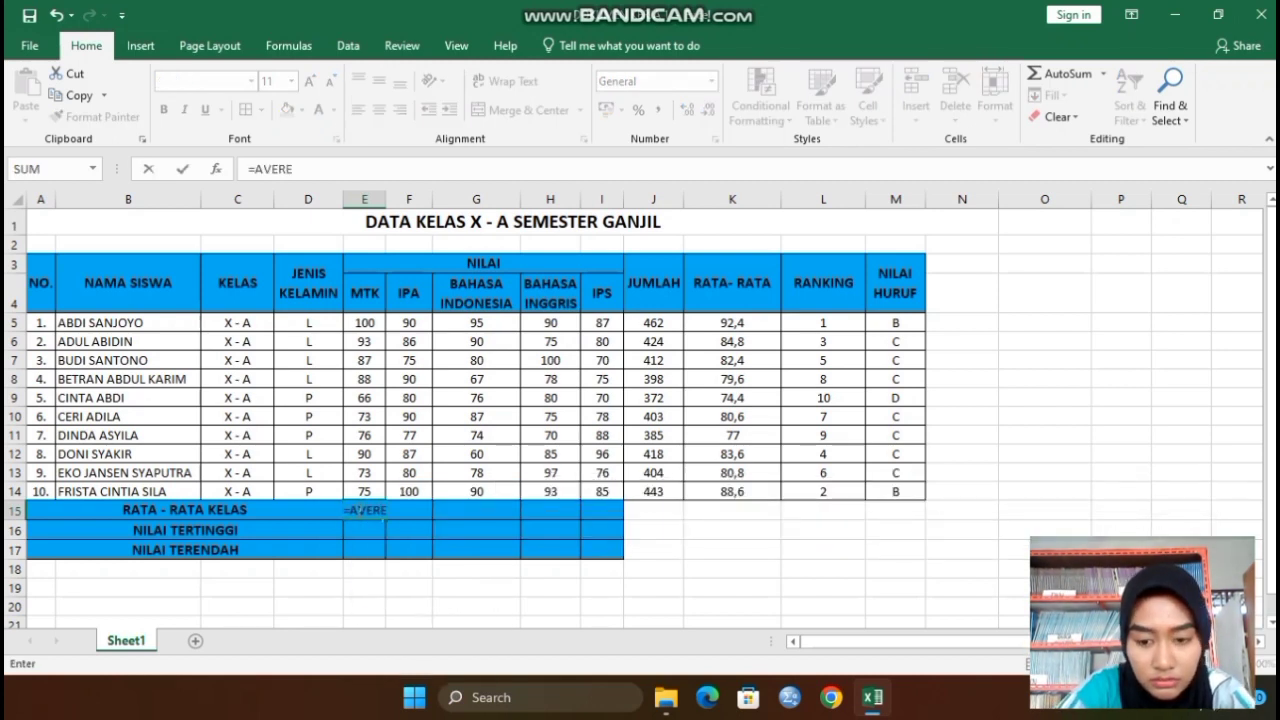
key("BackSpace")
type("AG")
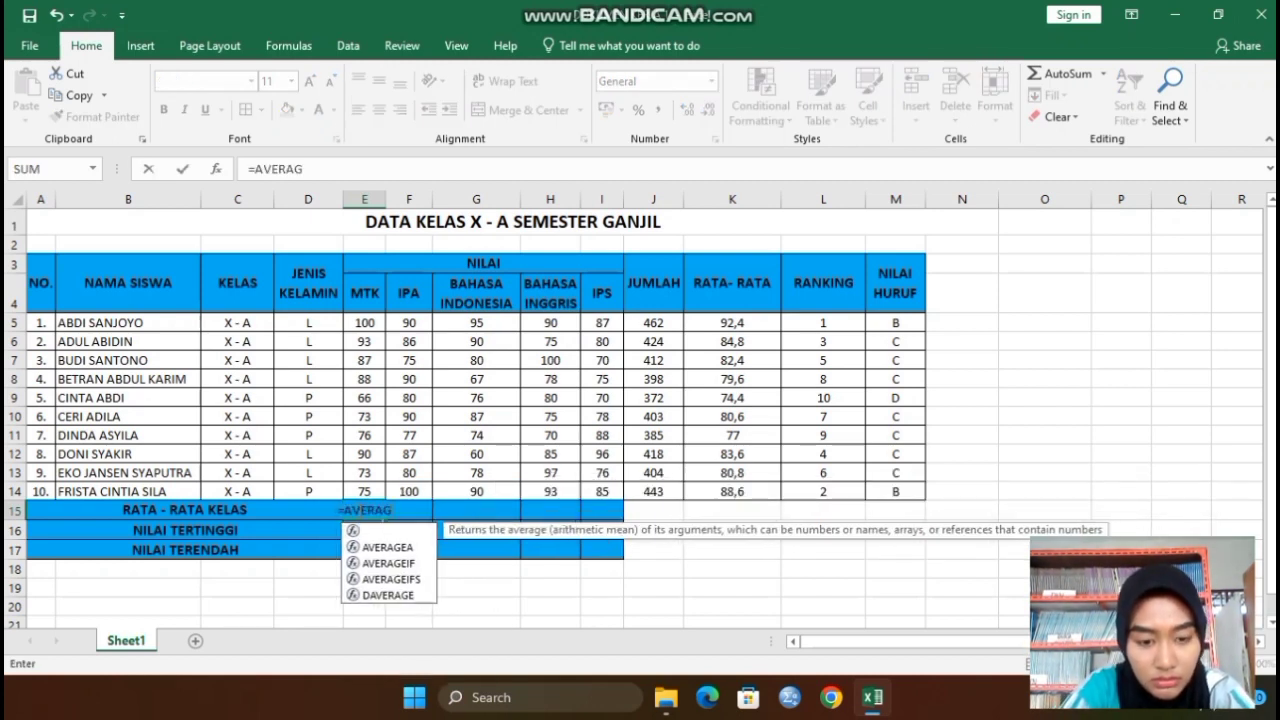
type("E(")
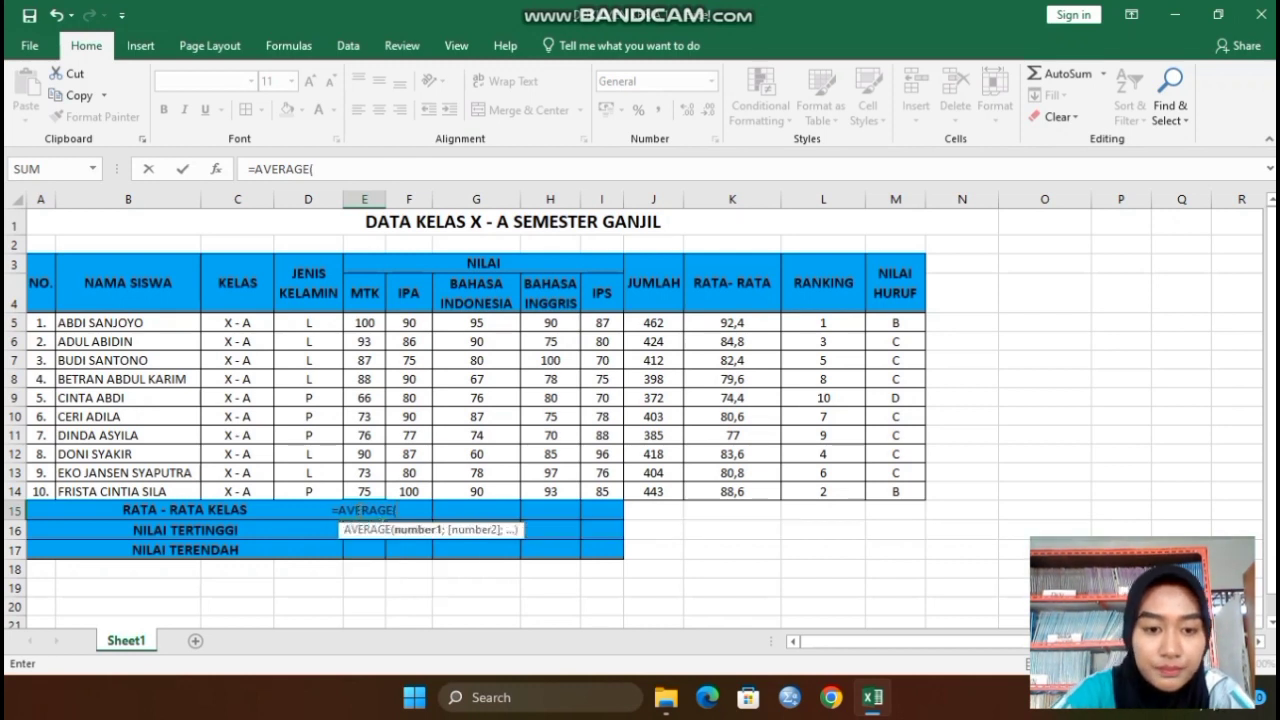
left_click(371, 323)
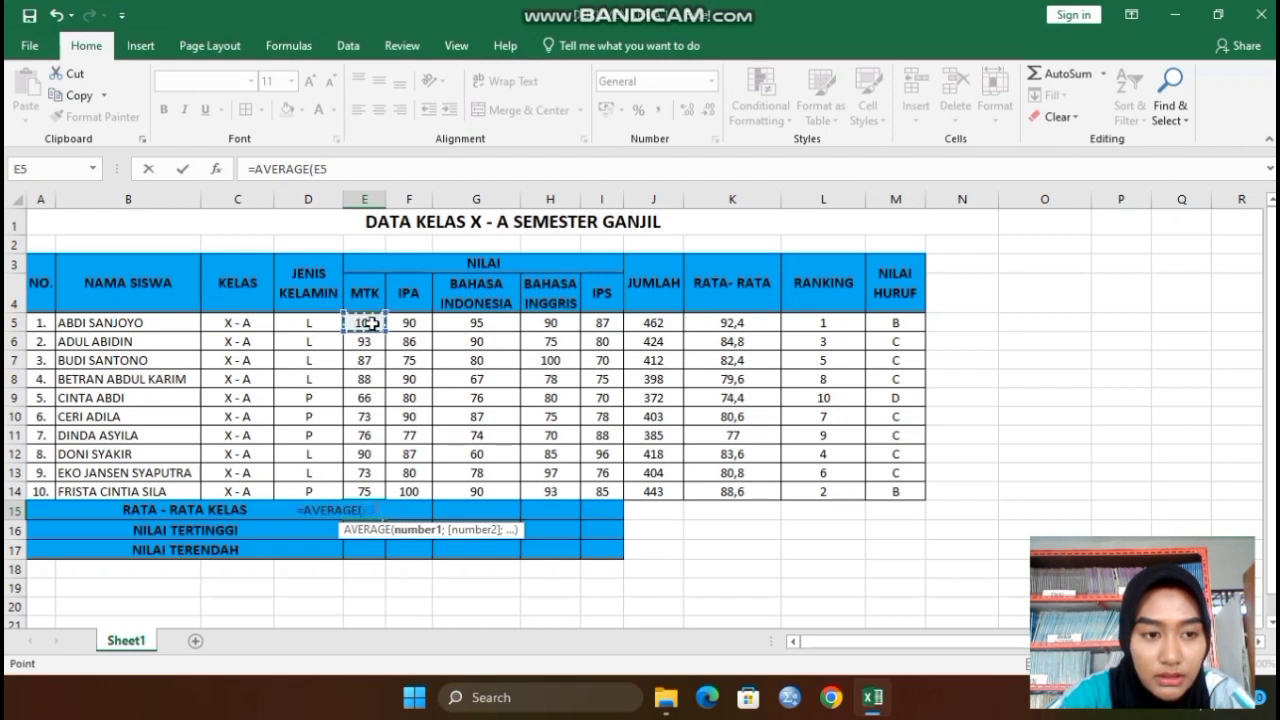
left_click_drag(371, 323, 369, 487)
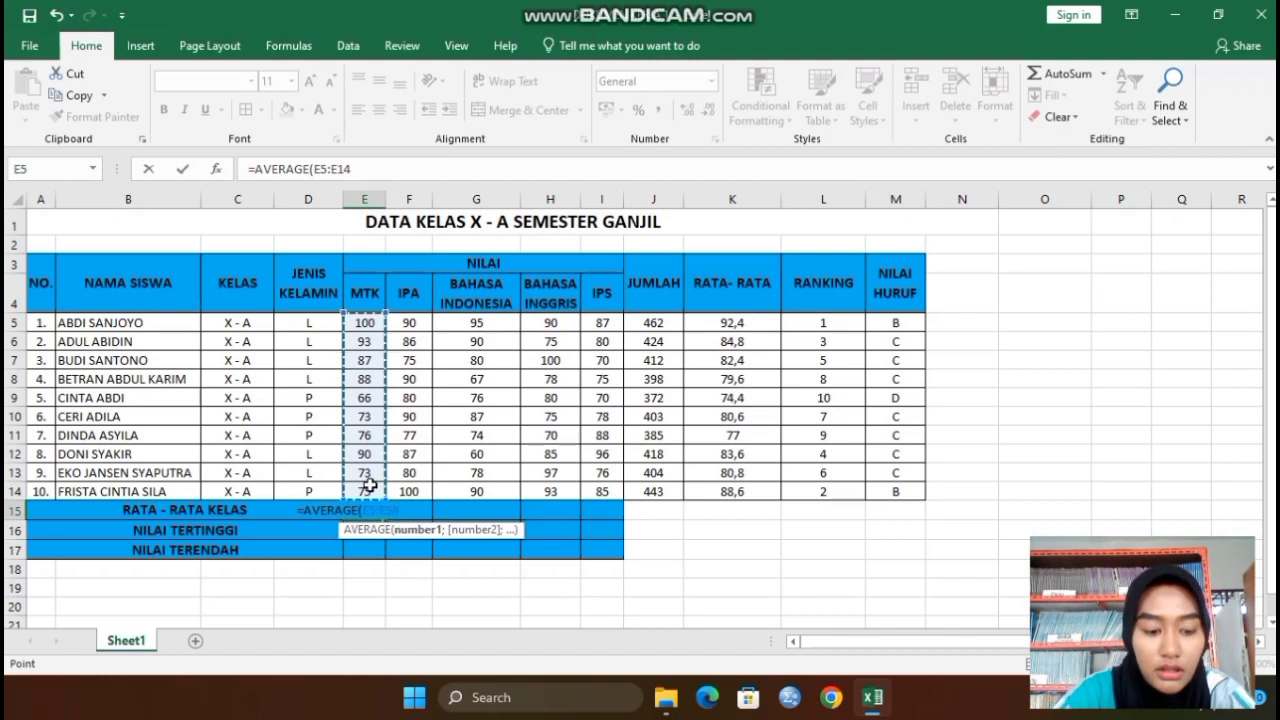
type(")")
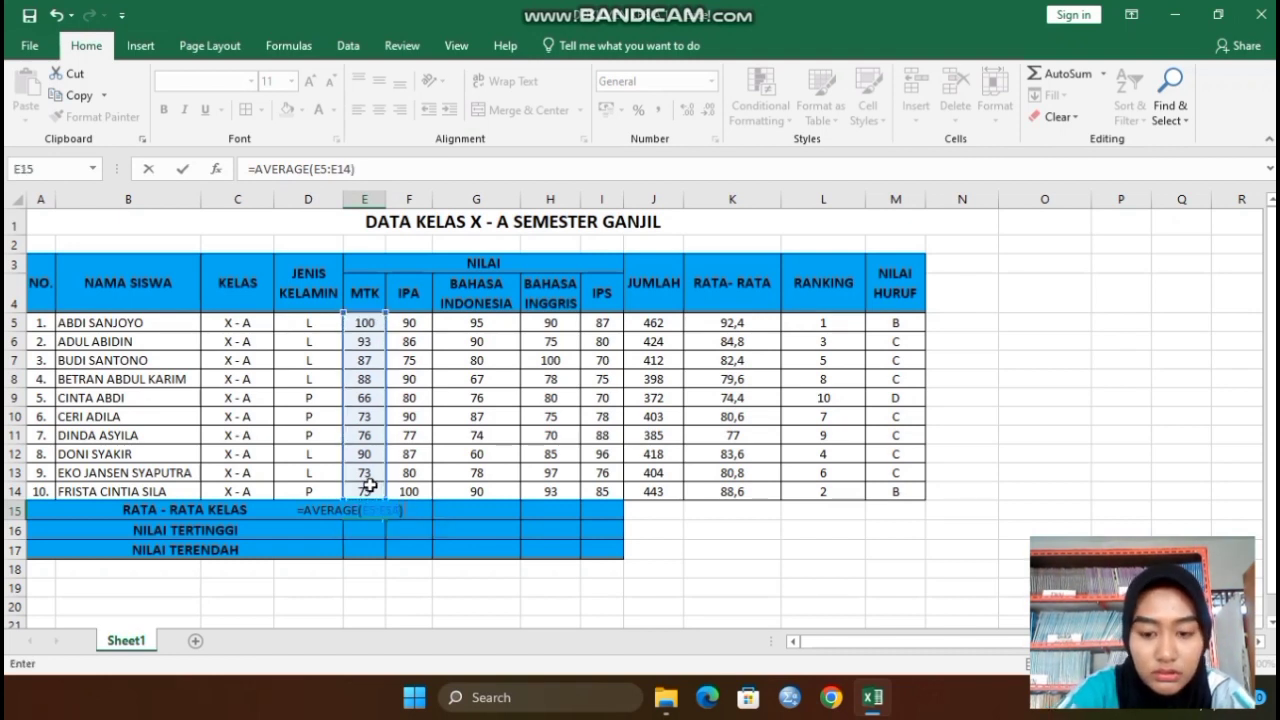
key("Return")
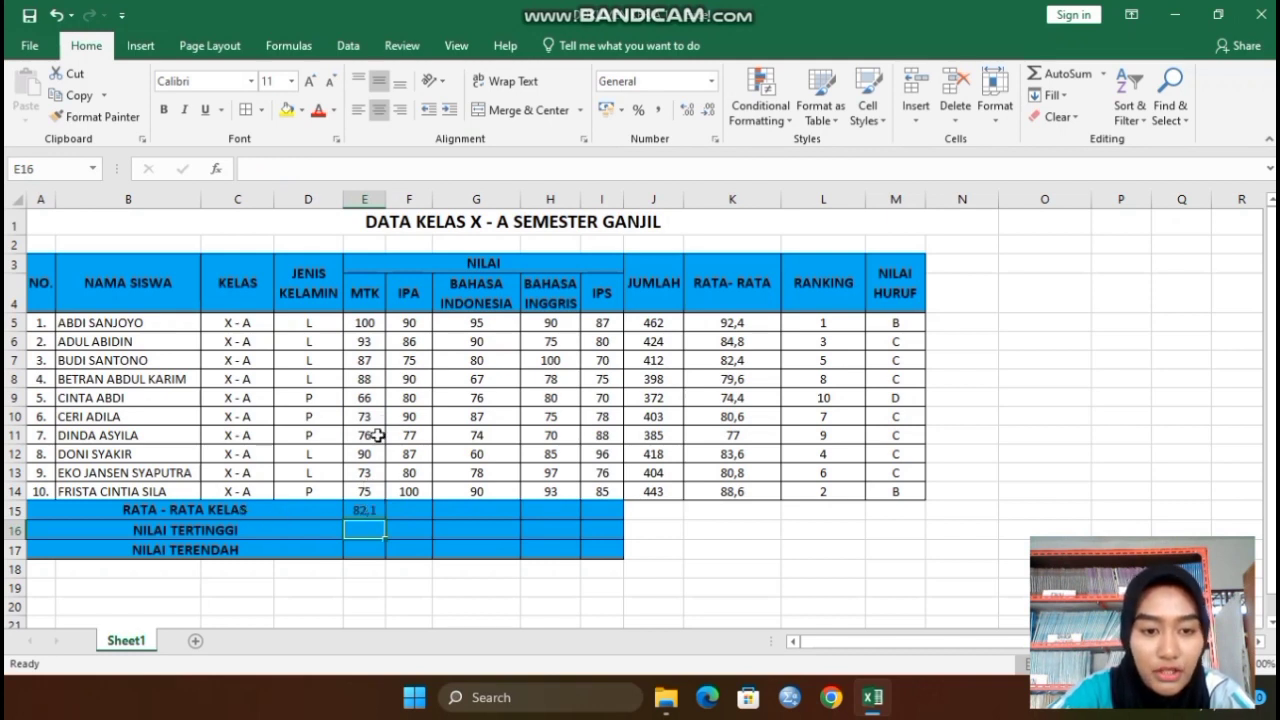
left_click(372, 510)
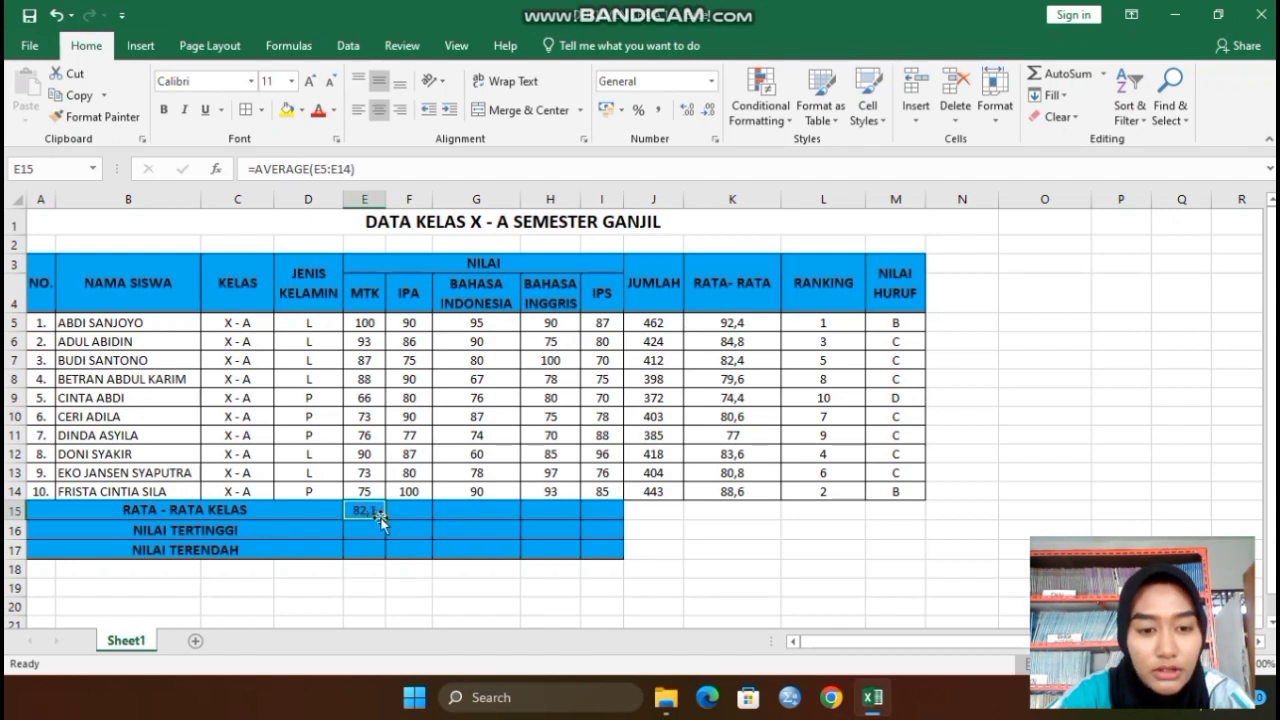
left_click_drag(386, 515, 613, 513)
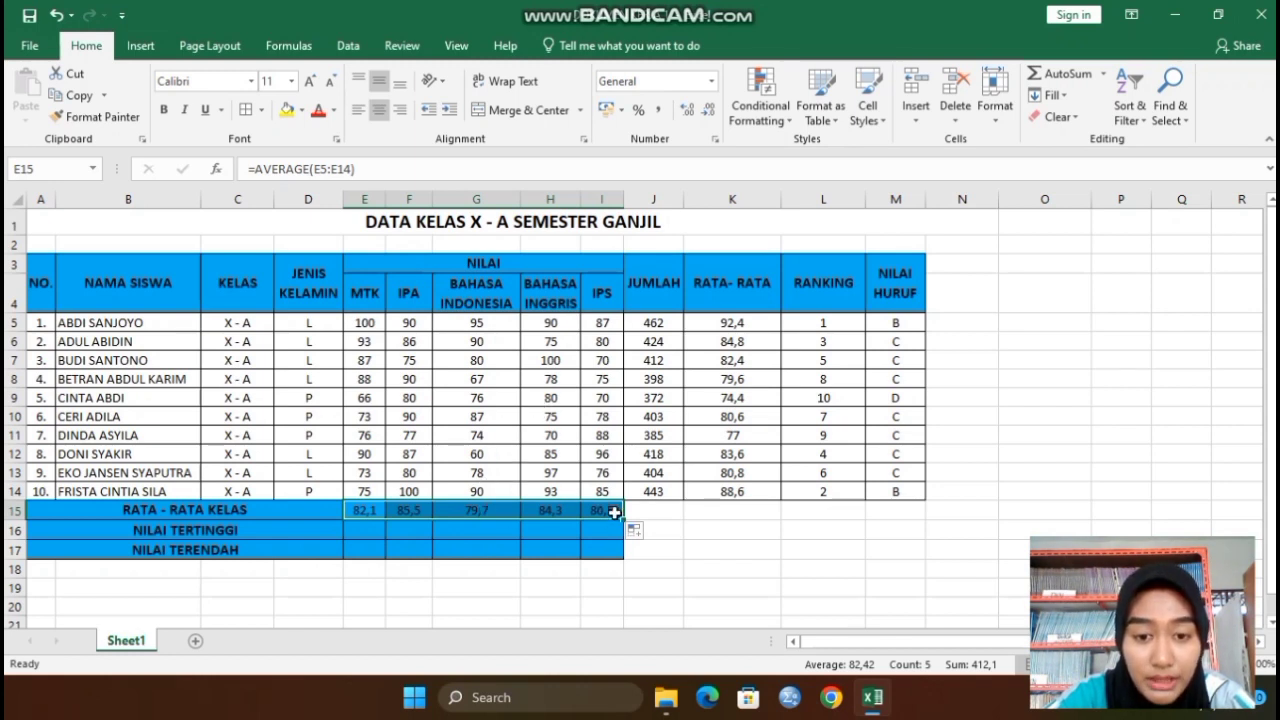
Enter =MAX(E5:E14) in E16 for the NILAI TERTINGGI row and fill it across to I16
left_click(364, 536)
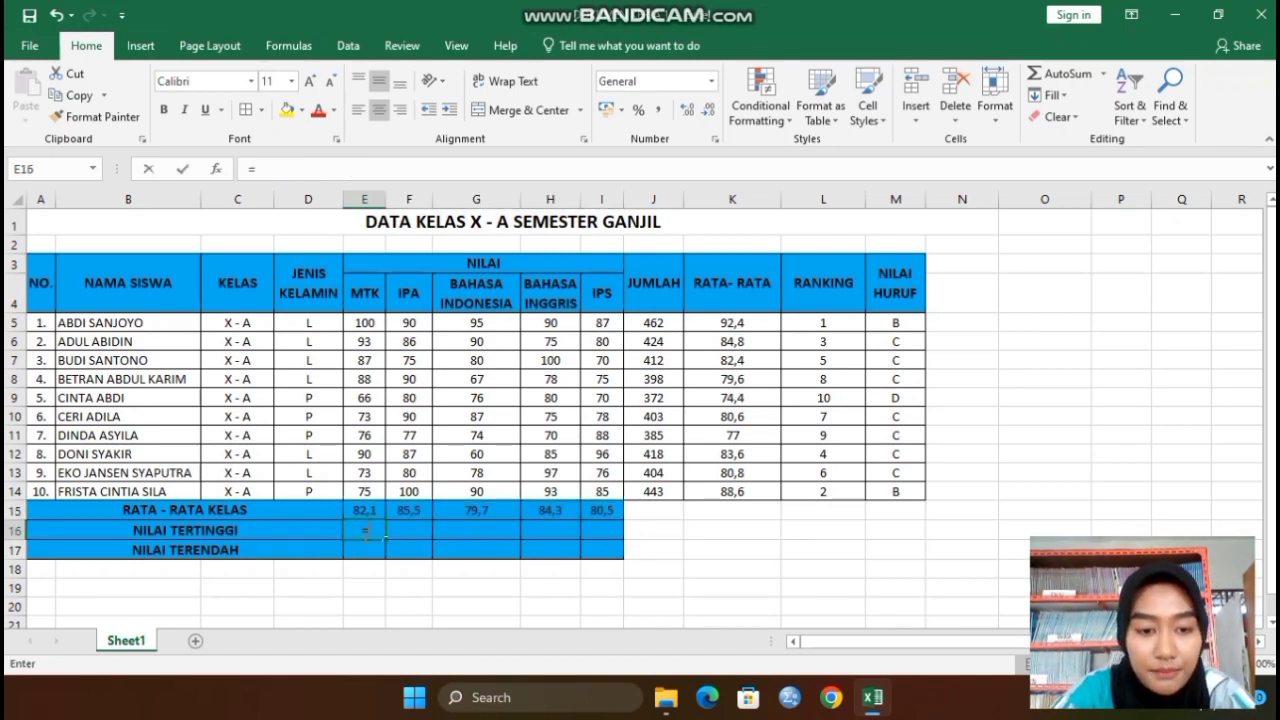
type("=MAX")
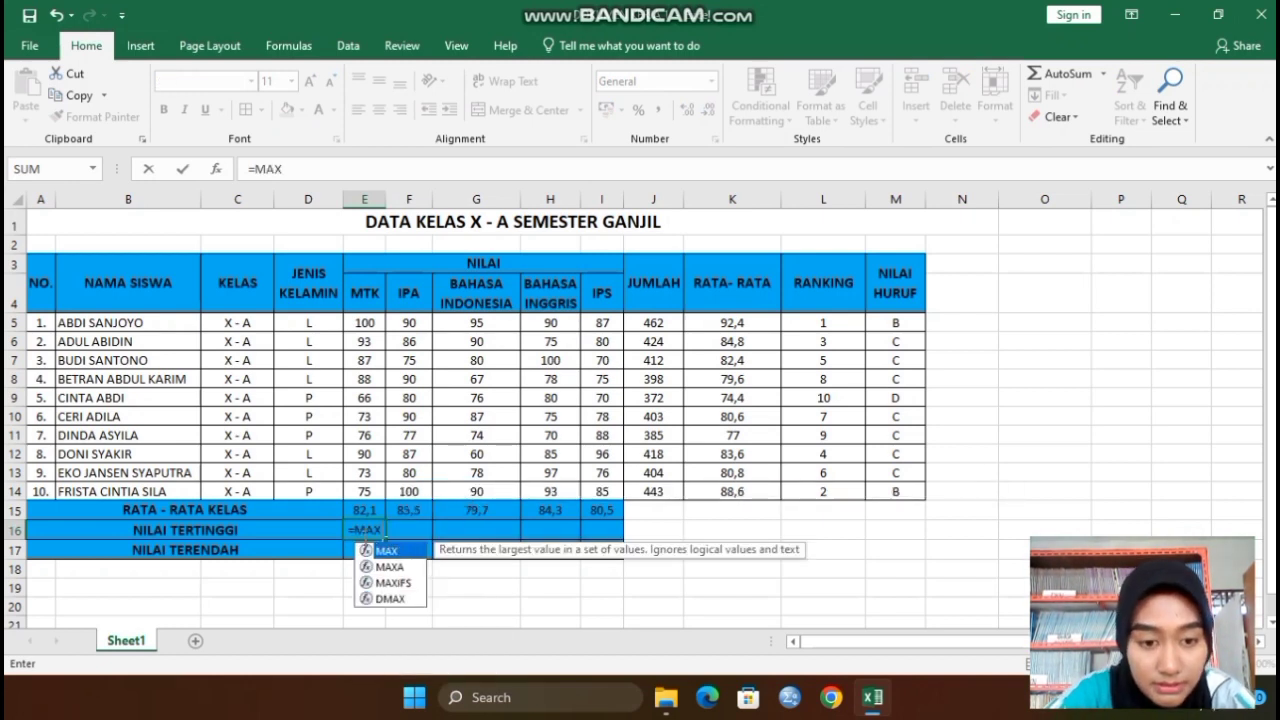
type("(")
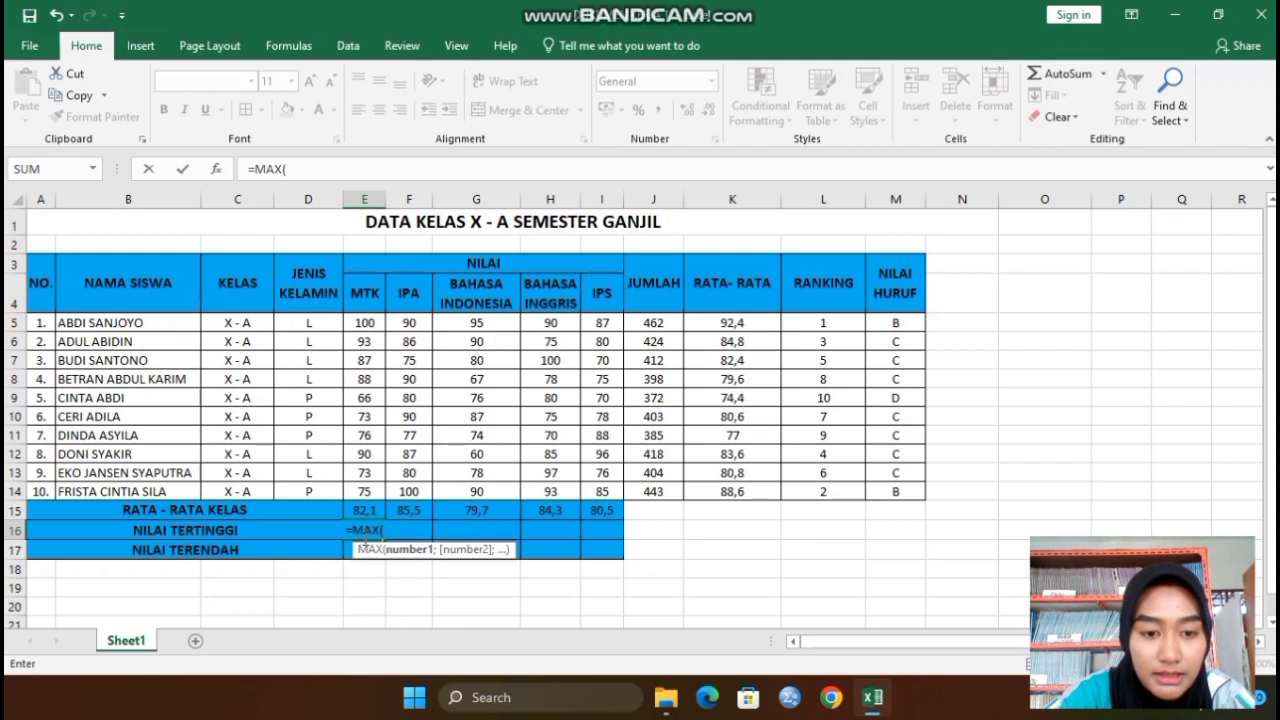
left_click(364, 322)
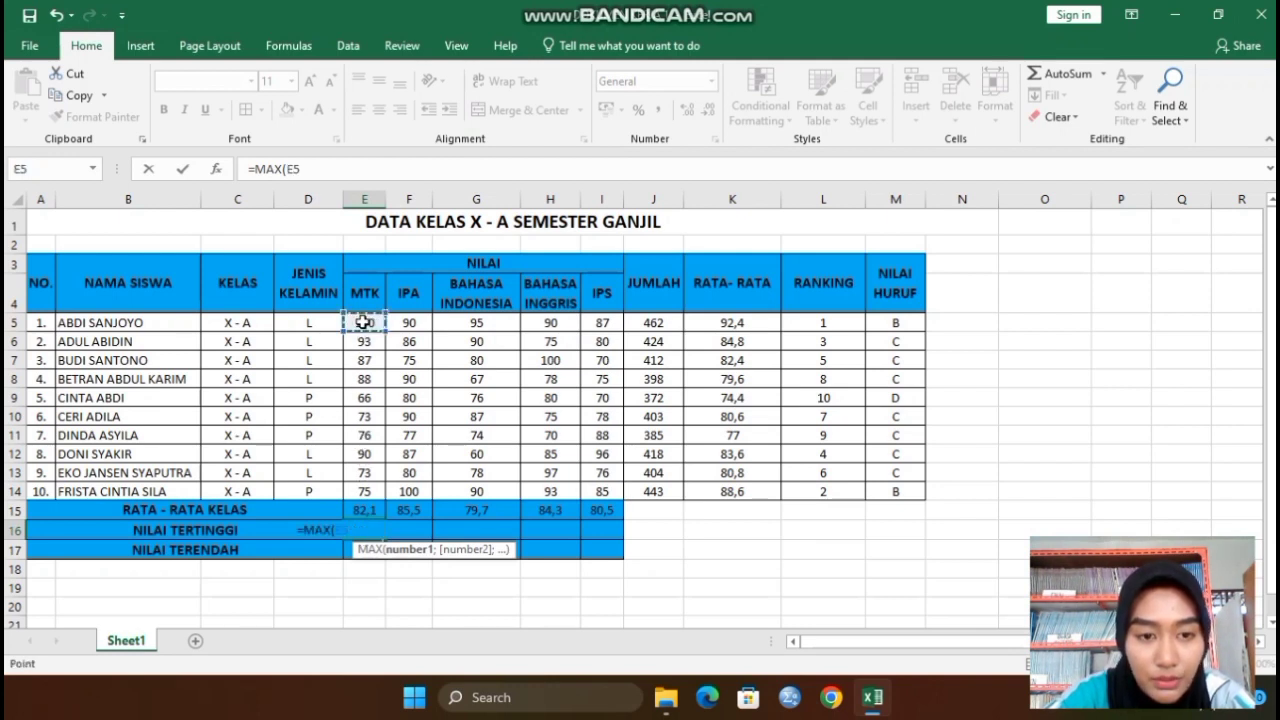
left_click_drag(364, 322, 362, 489)
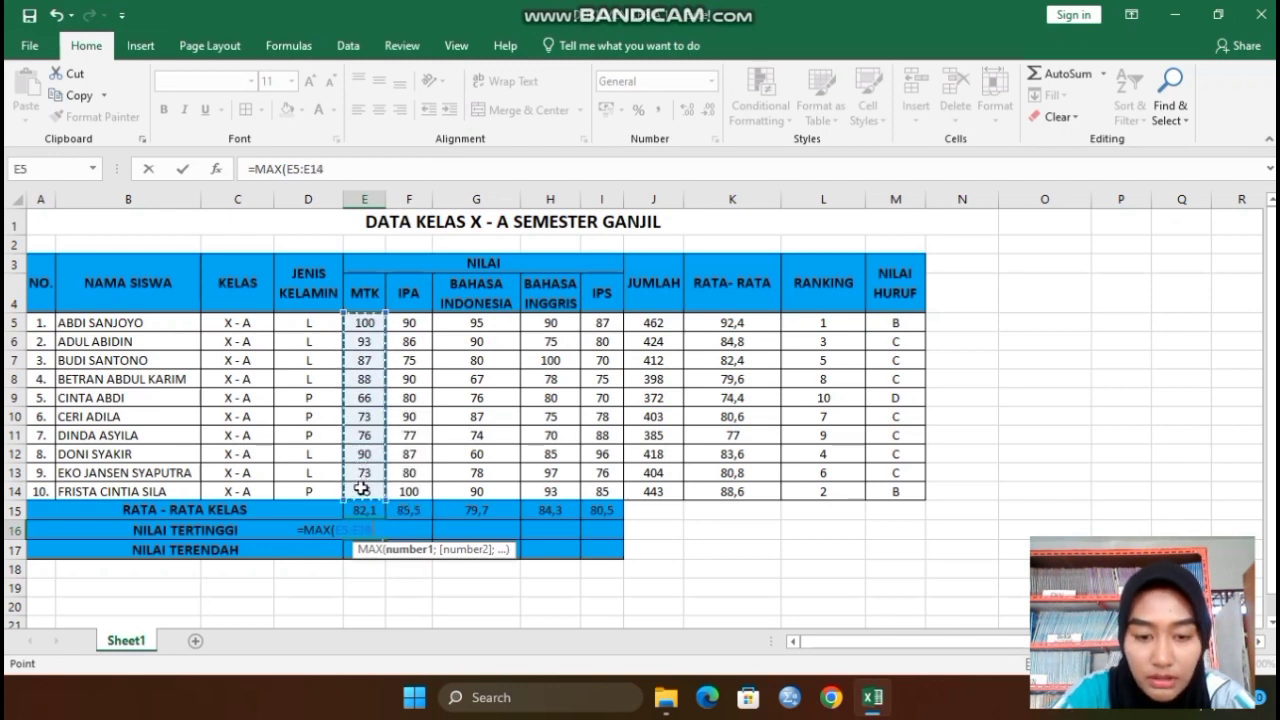
type(")")
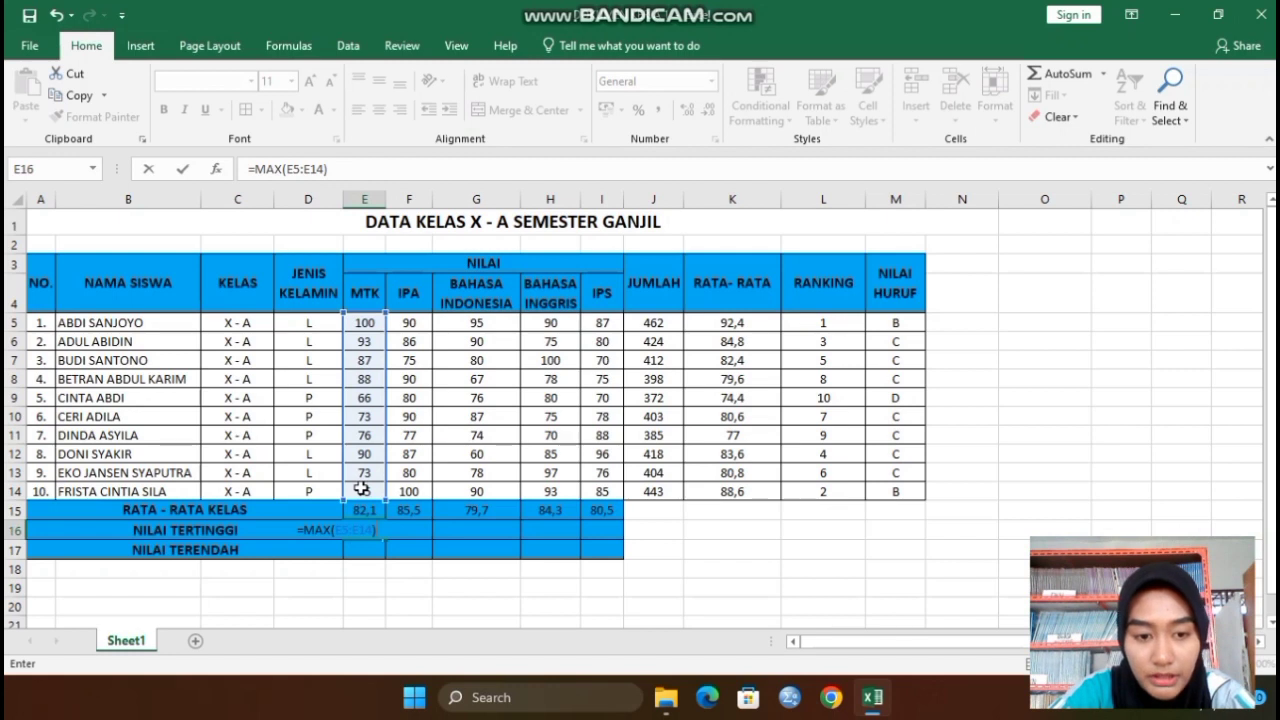
key("Return")
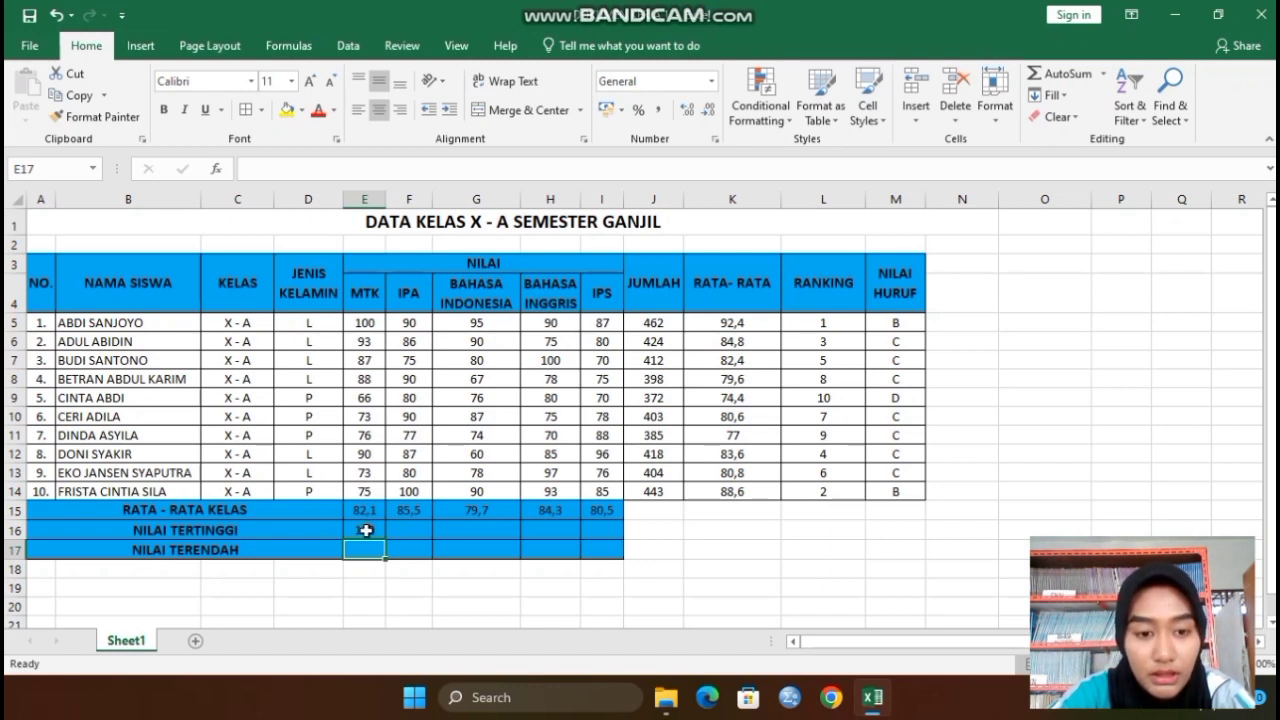
left_click(366, 531)
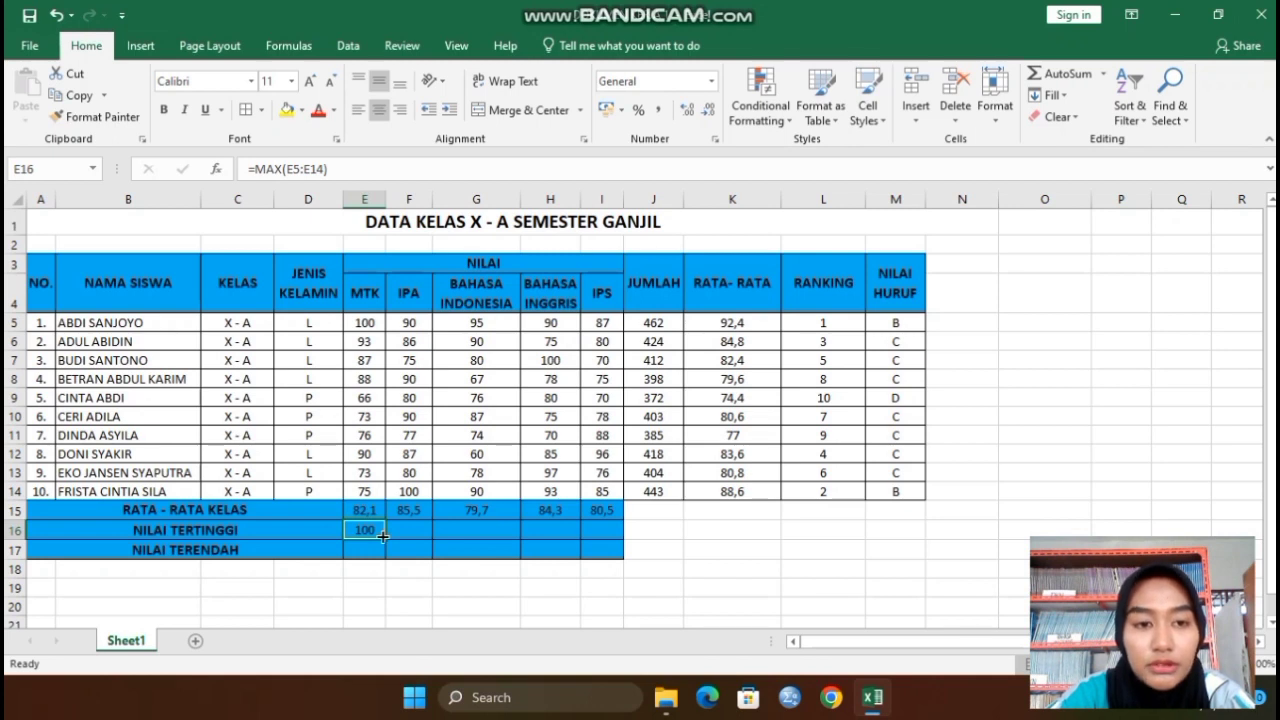
left_click_drag(383, 536, 612, 526)
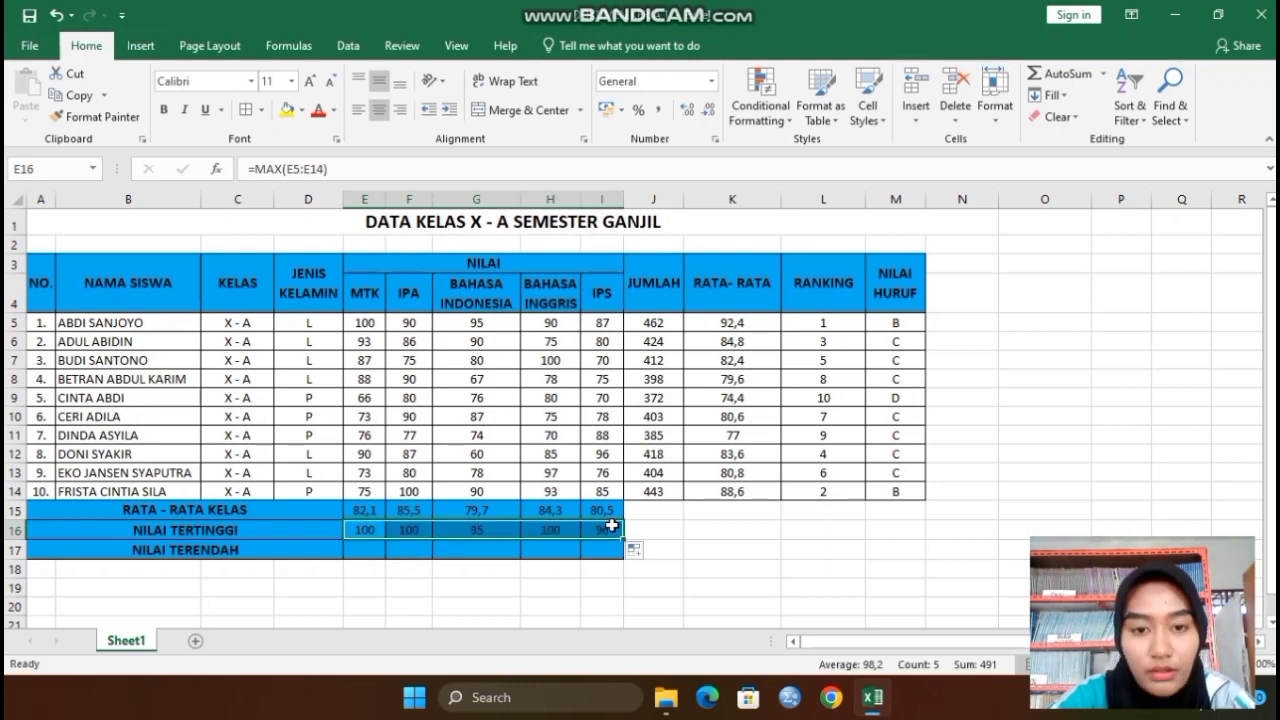
Enter =MIN(E5:E14) in E17 for the NILAI TERENDAH row and fill it across to I17
left_click(361, 549)
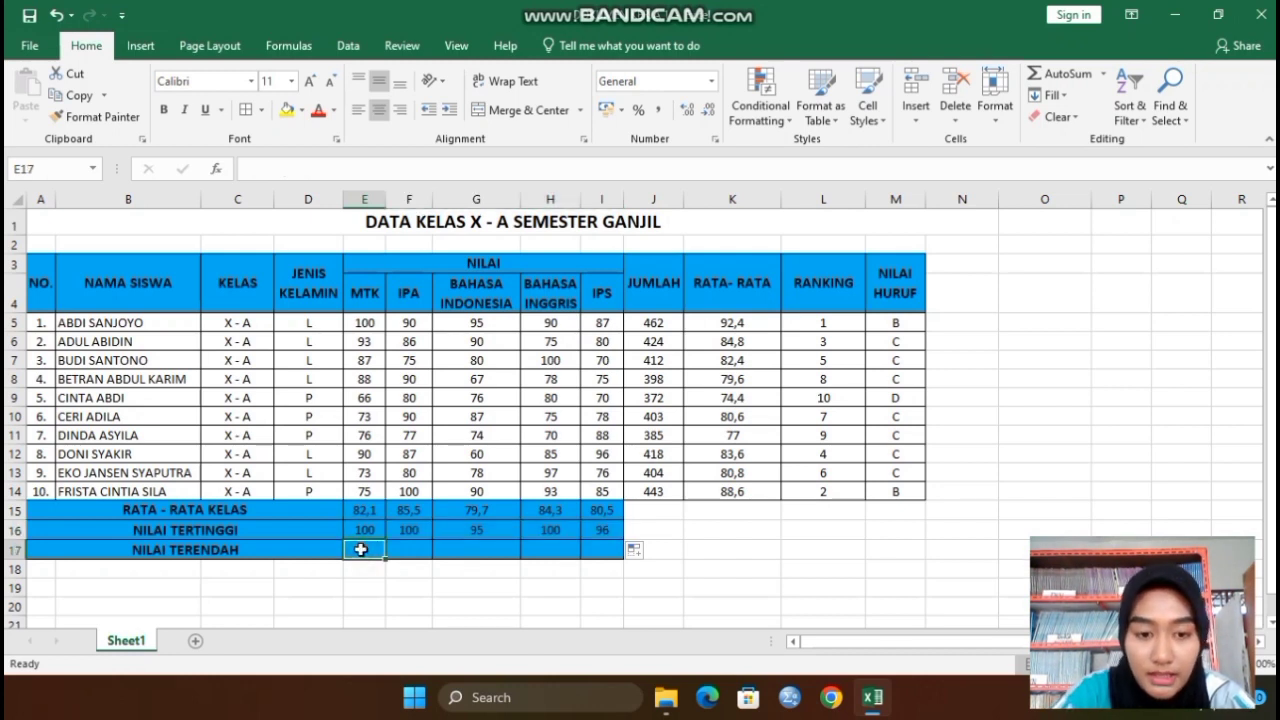
type("=")
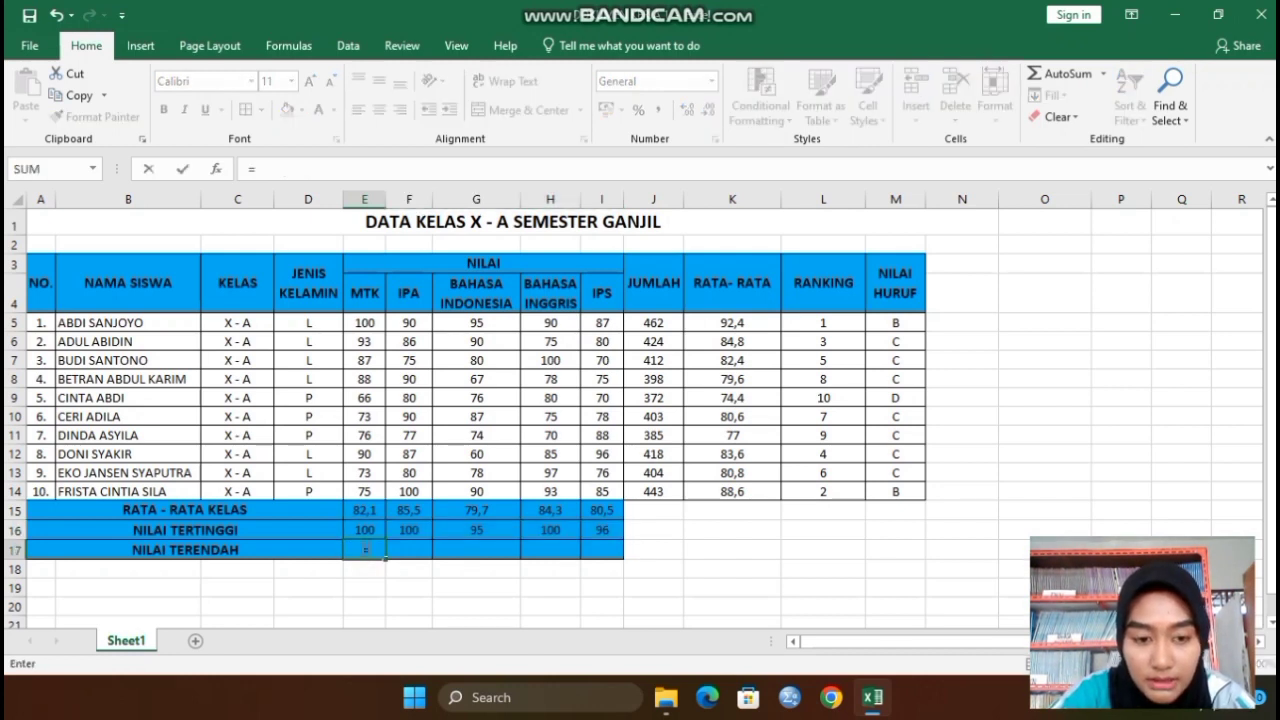
type("MIN")
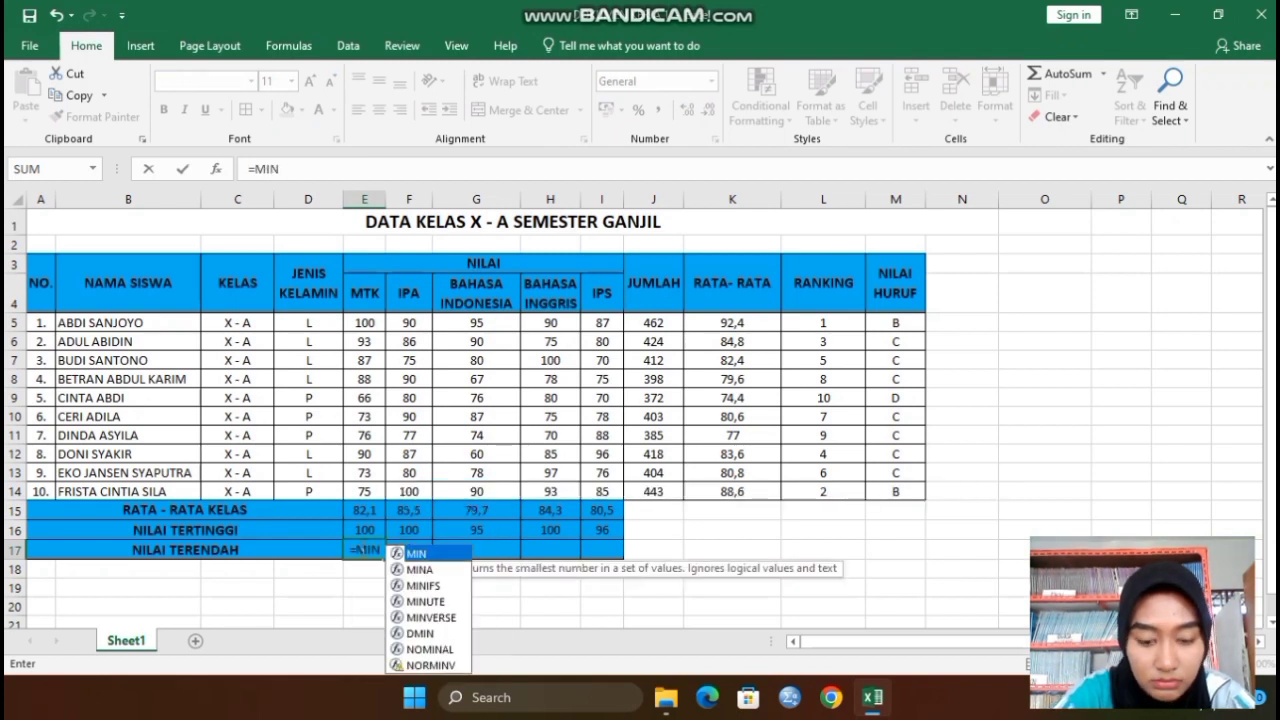
type("(")
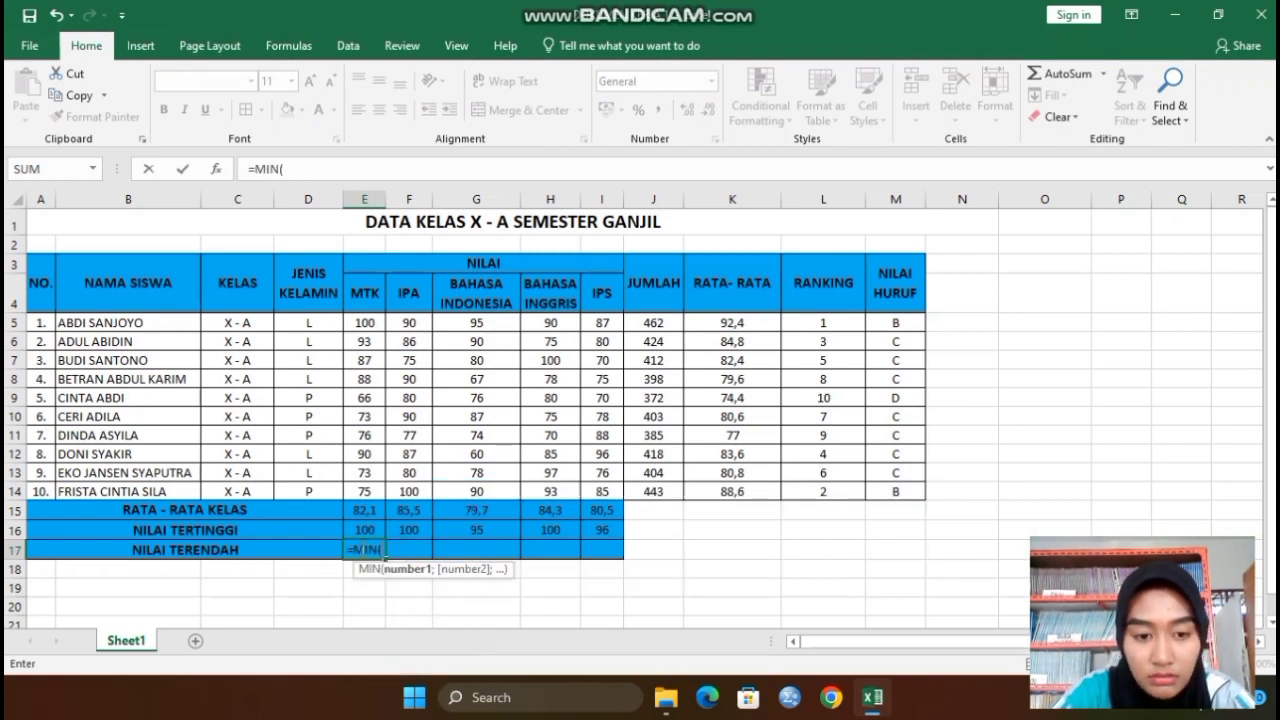
left_click(367, 320)
left_click_drag(367, 320, 368, 485)
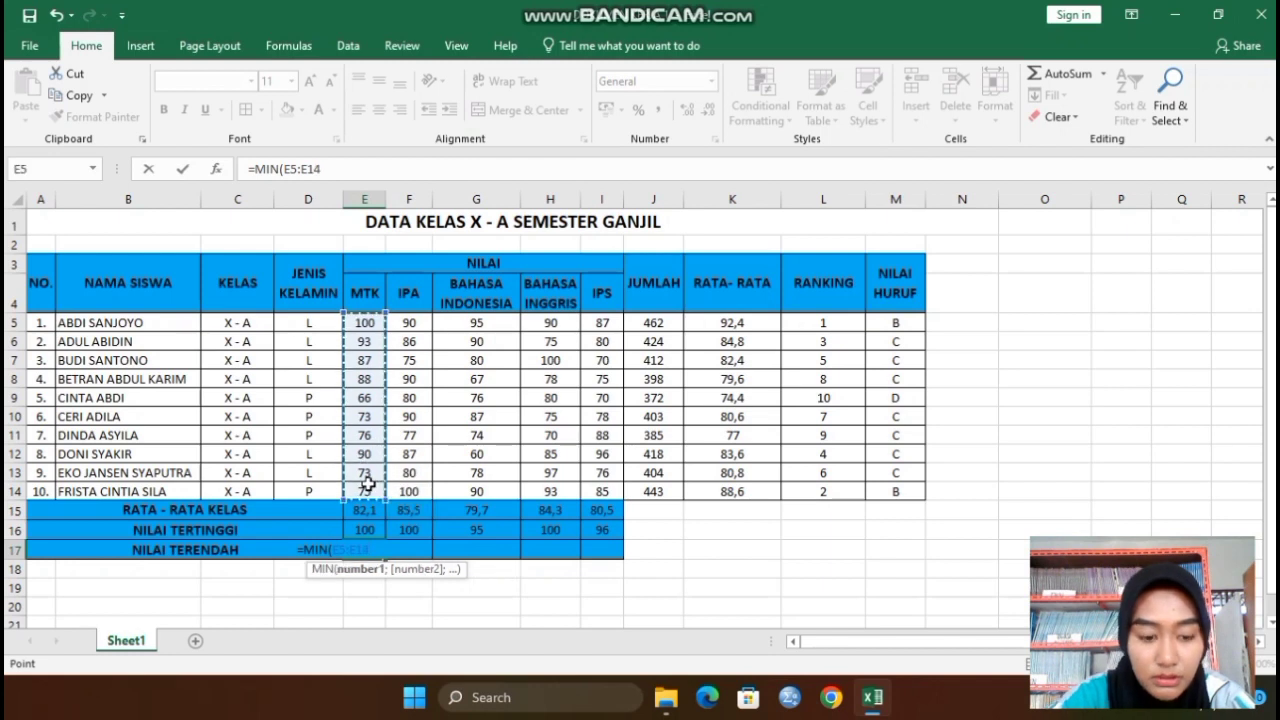
type(")")
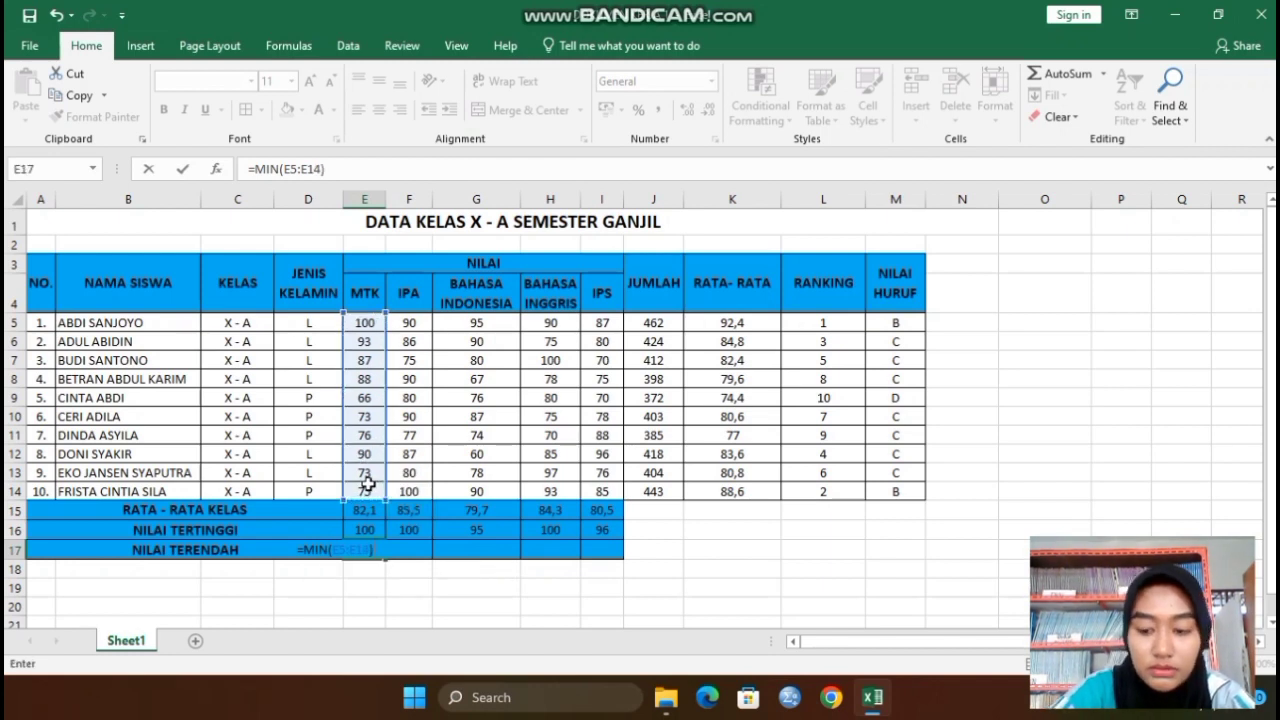
key("Return")
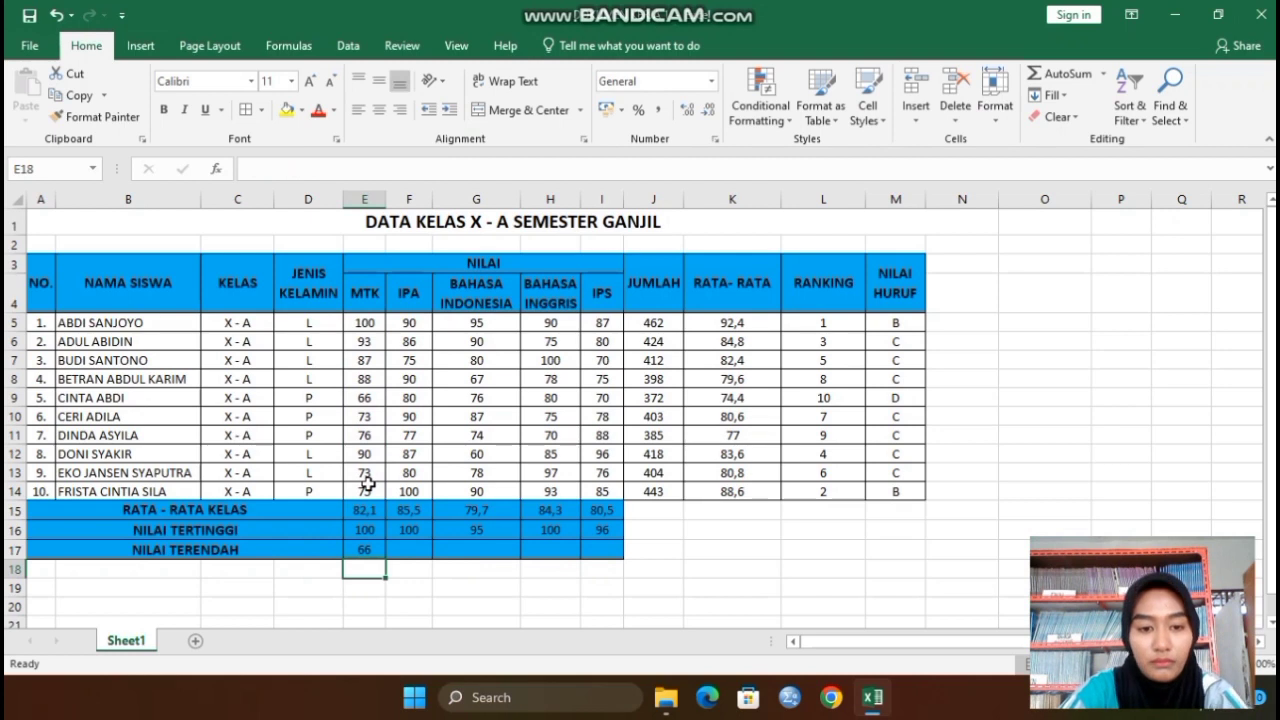
left_click(372, 550)
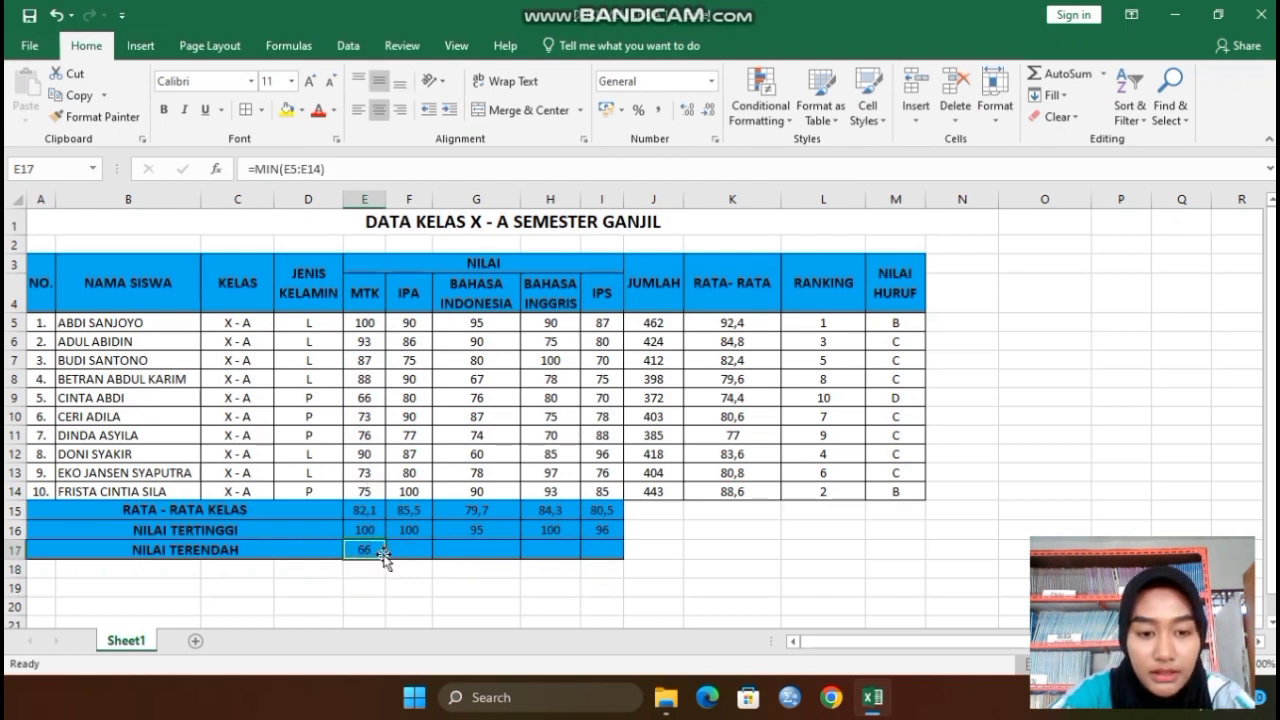
left_click_drag(383, 557, 621, 552)
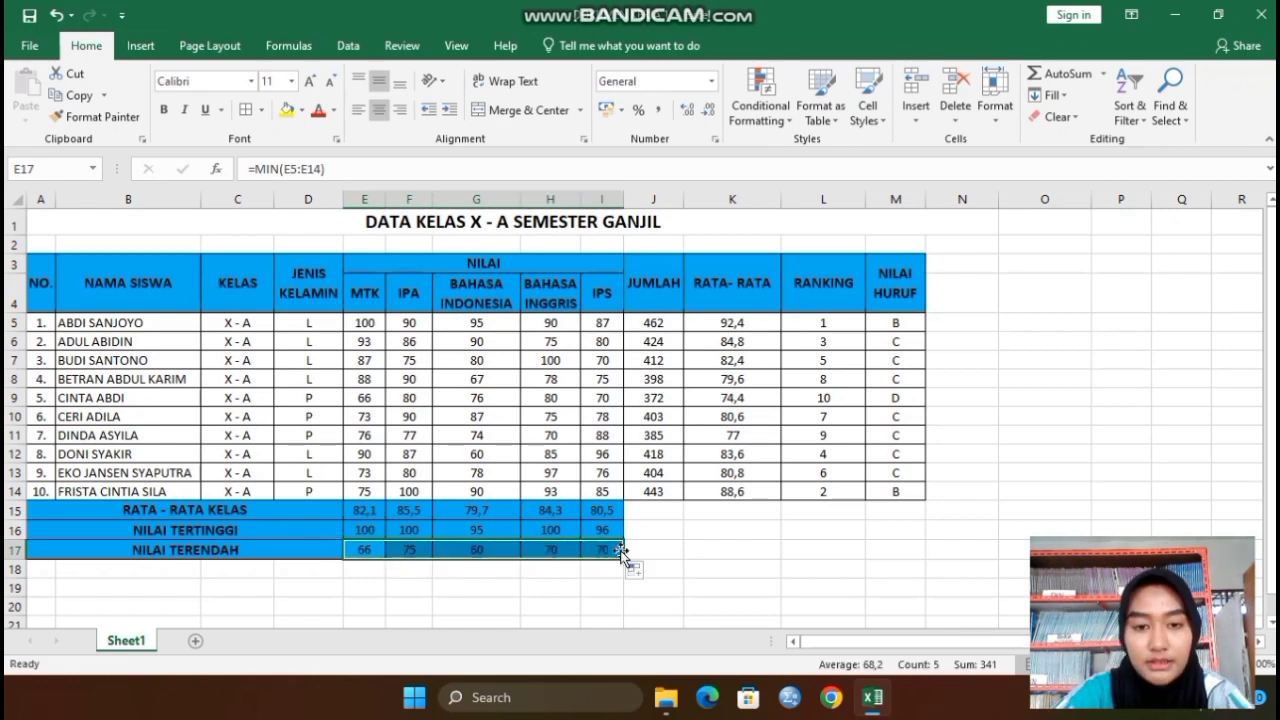